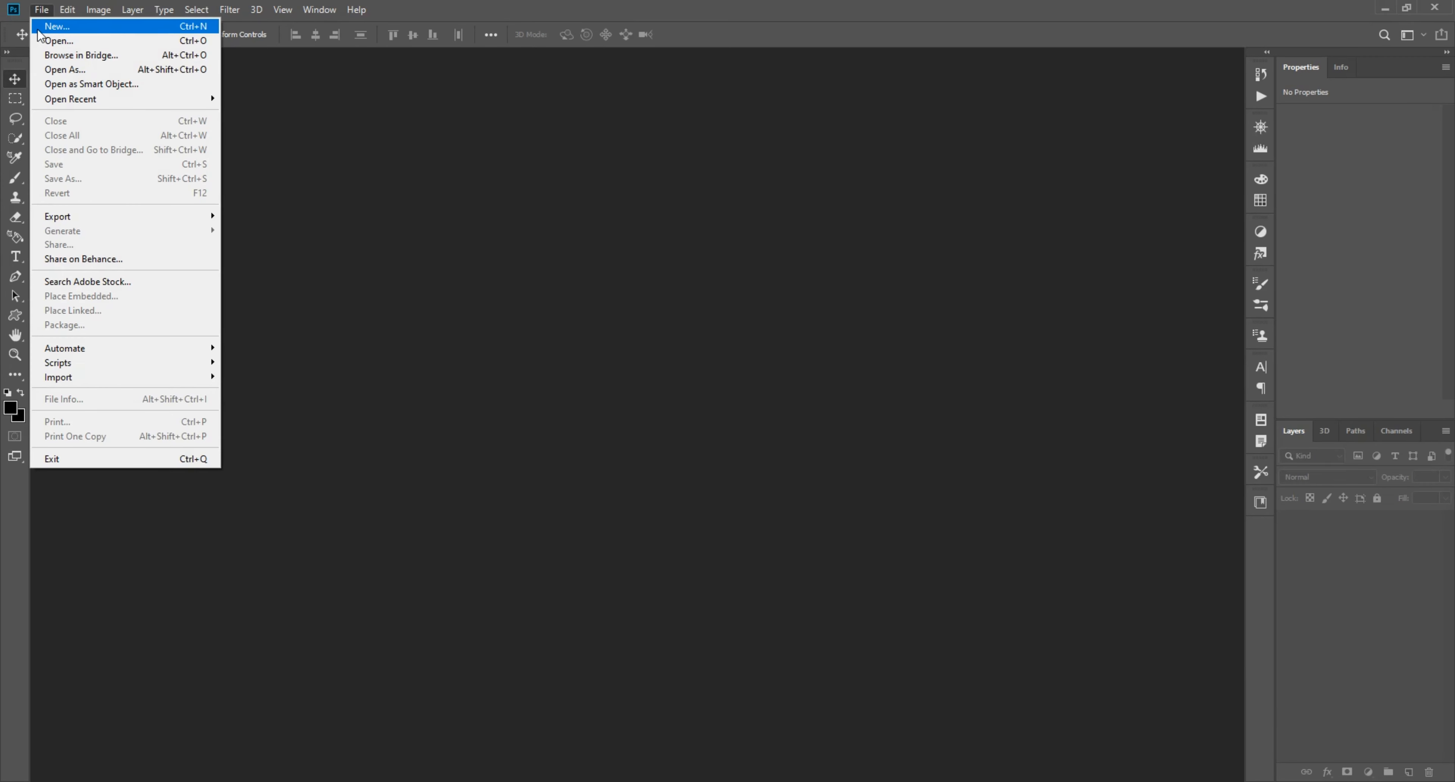
Create a new 1600 × 2000 pixel document at 300 pixels/inch in RGB Color with a white background
click(87, 27)
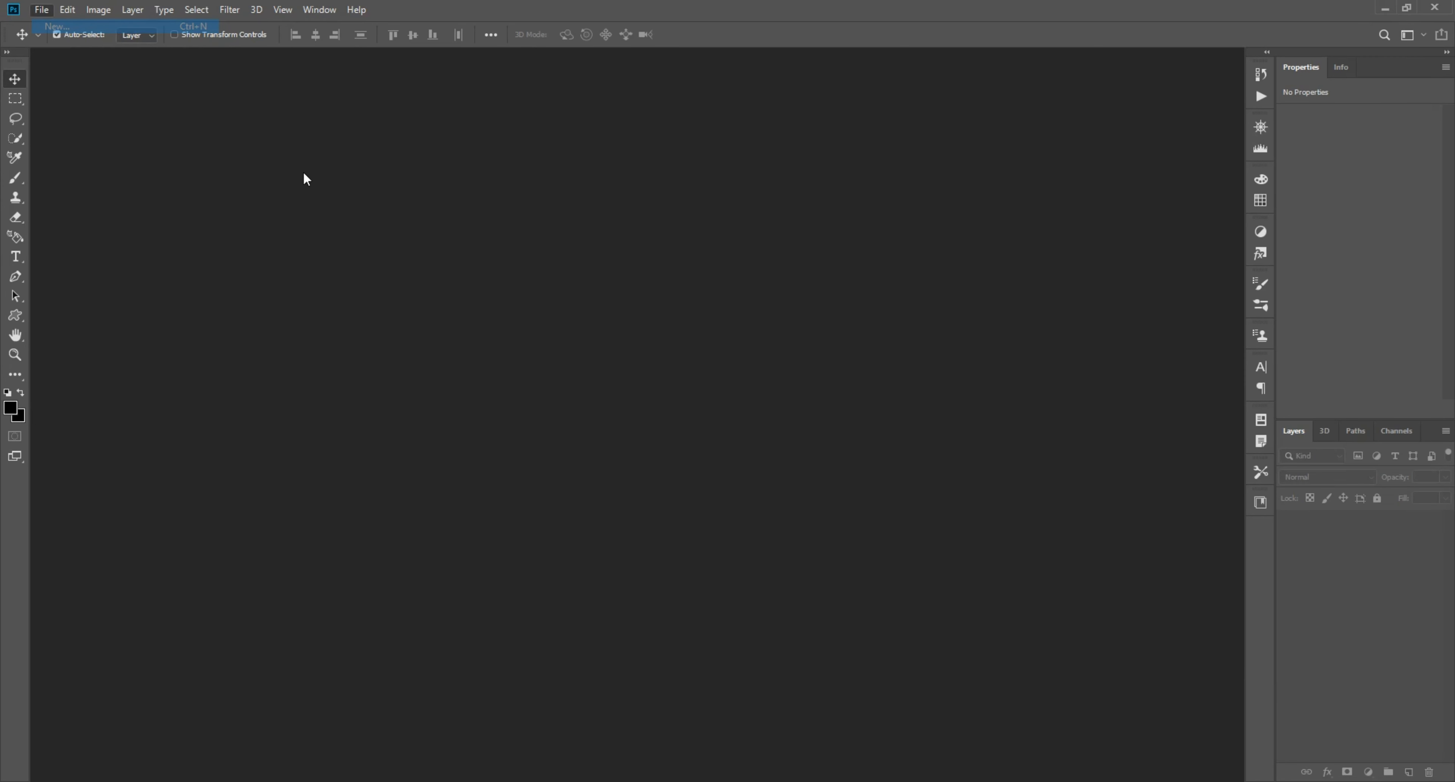
double_click(627, 279)
key(Tab)
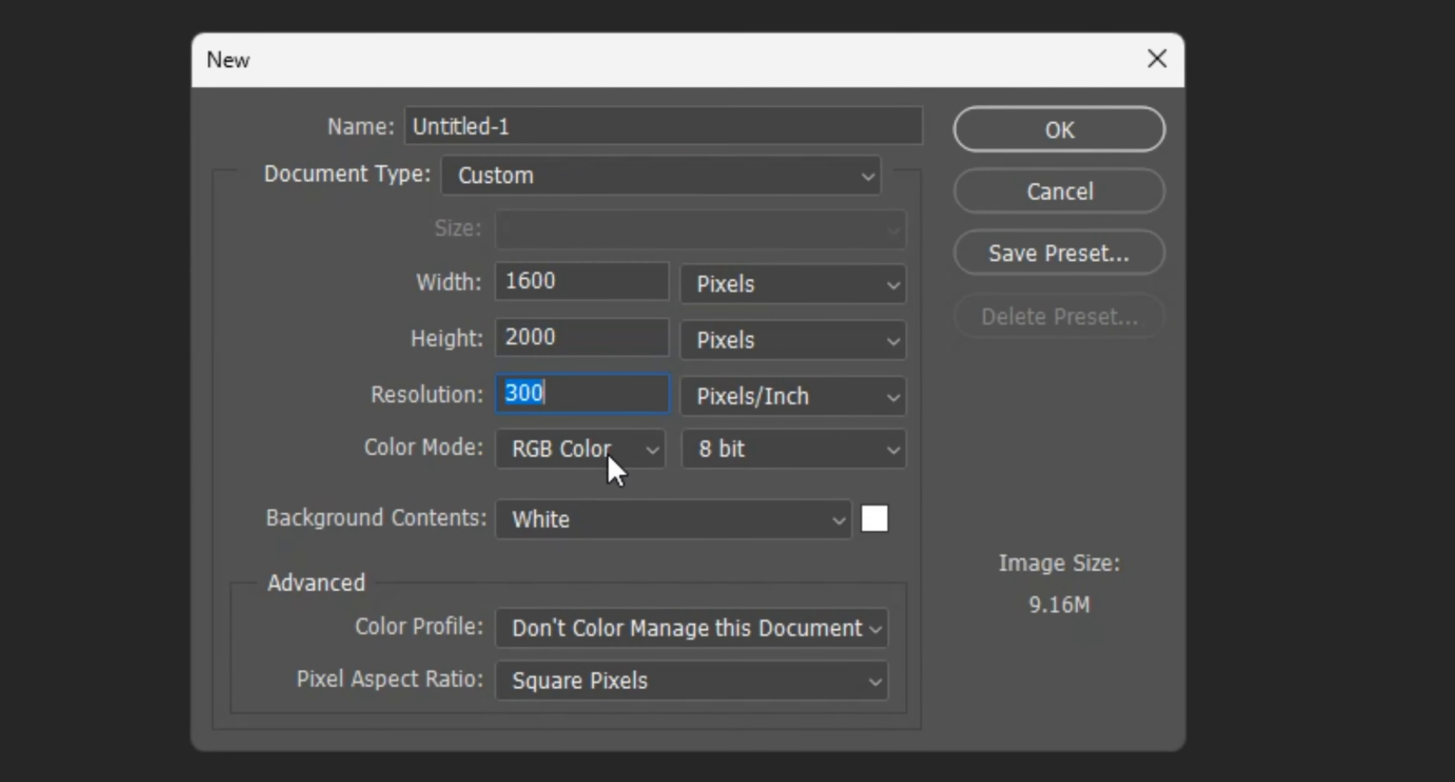
click(610, 457)
click(581, 543)
click(1067, 133)
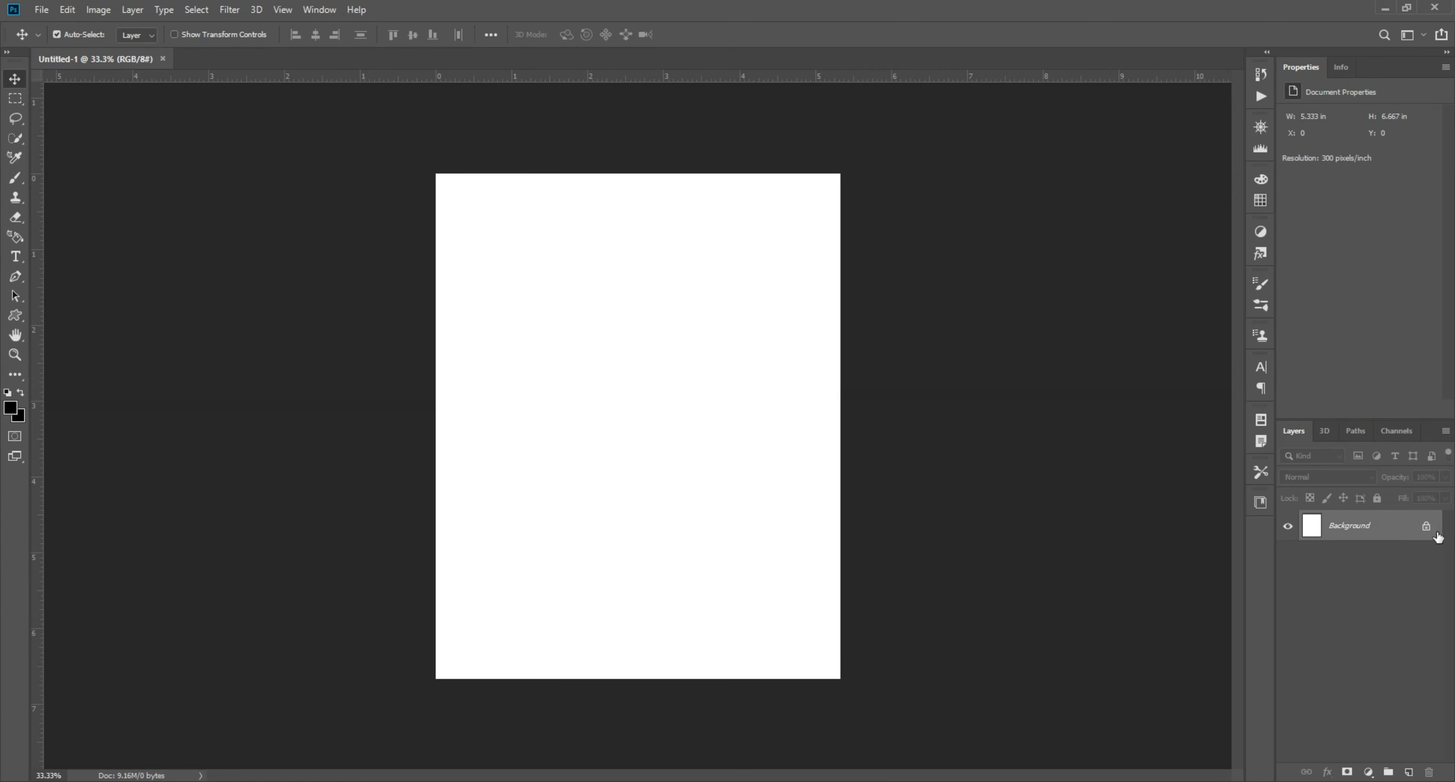
Unlock the Background layer and place the Untitled-1 Starbucks cup image from the star pix folder on the canvas
click(1426, 526)
click(788, 781)
drag(339, 152, 531, 399)
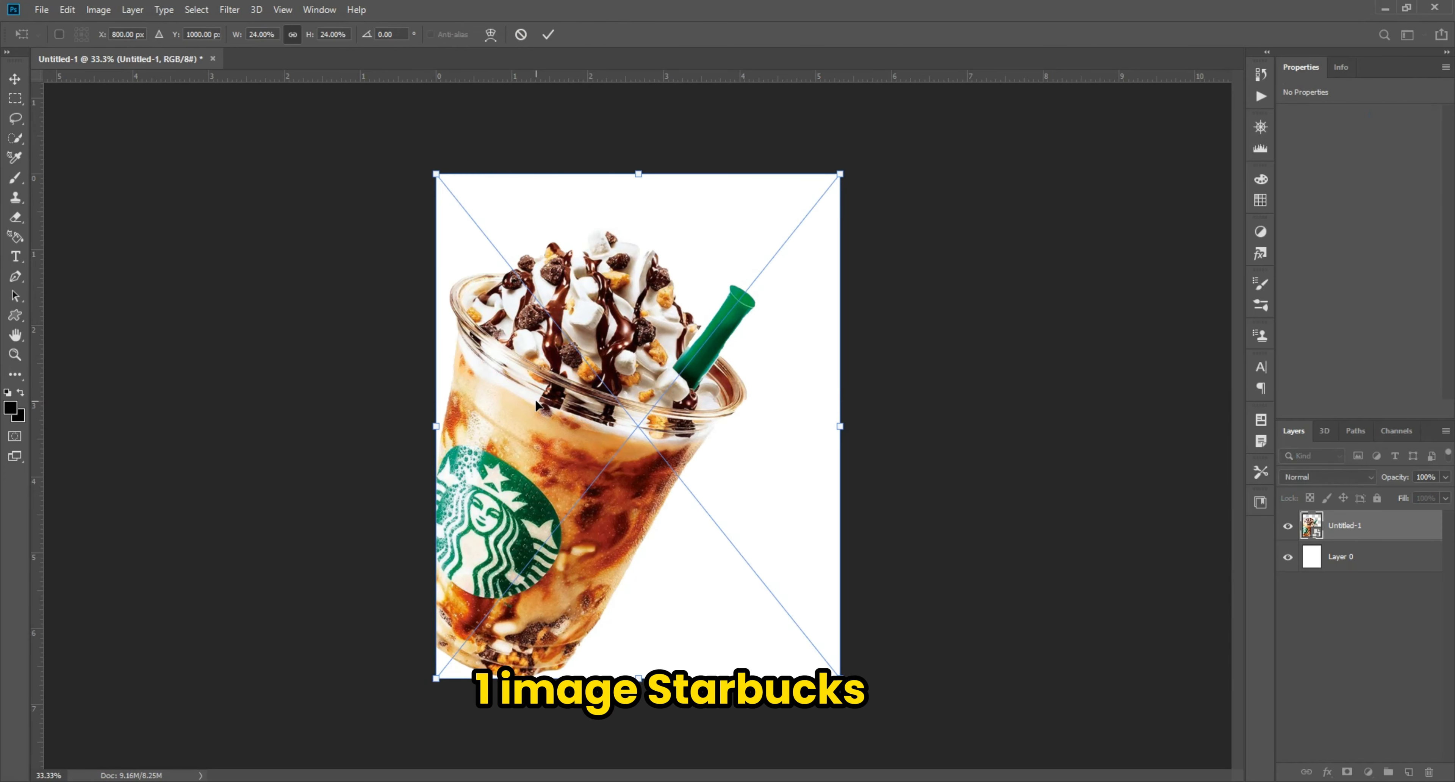
key(Return)
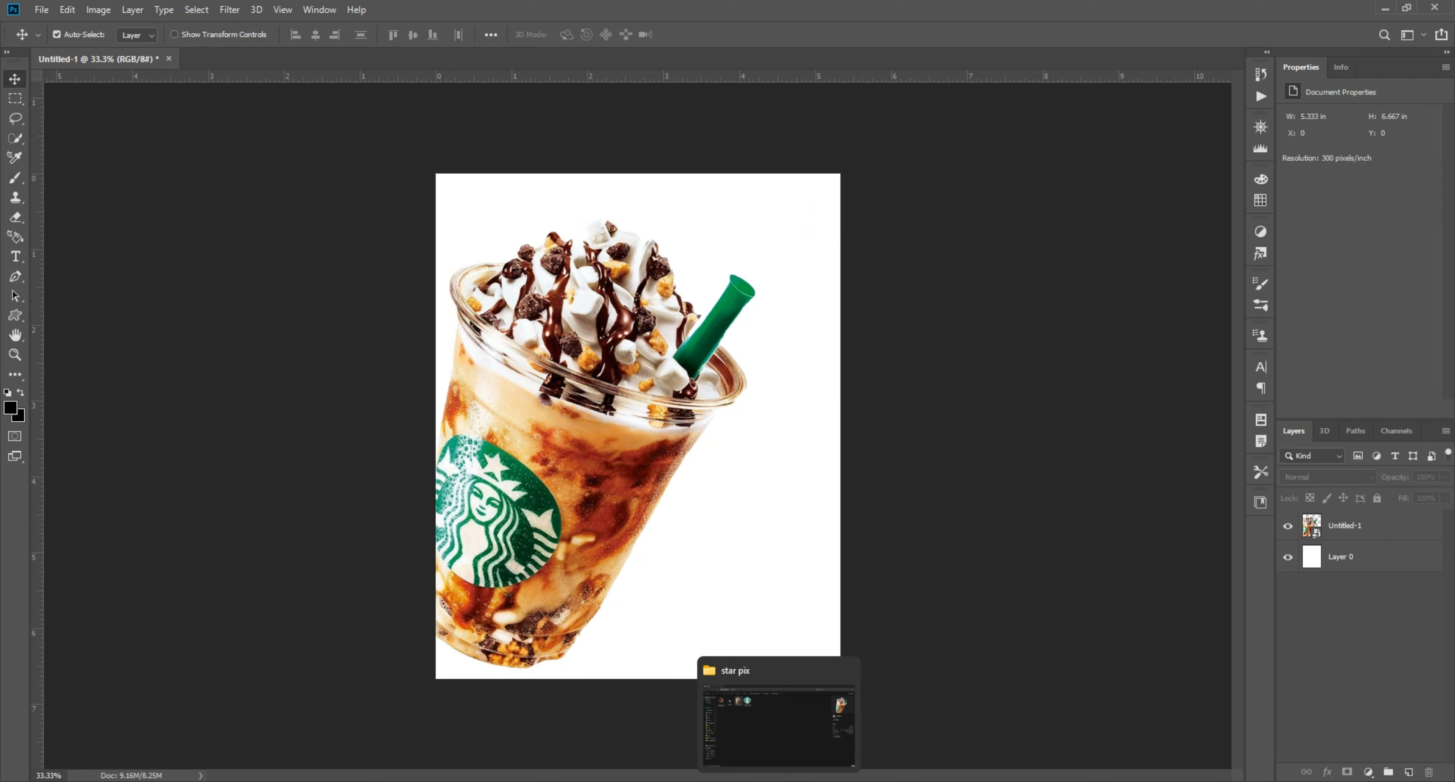
Place the "A stream of melted chocolate -14" image and position it on a layer beneath the cup
click(779, 781)
click(448, 333)
drag(177, 161, 610, 413)
drag(1336, 515, 1338, 569)
drag(740, 493, 633, 394)
Duplicate the chocolate splash and position the copy behind the whipped cream and the straw side of the cup
scroll(539, 337, up, 4)
drag(500, 178, 915, 438)
drag(1097, 700, 776, 373)
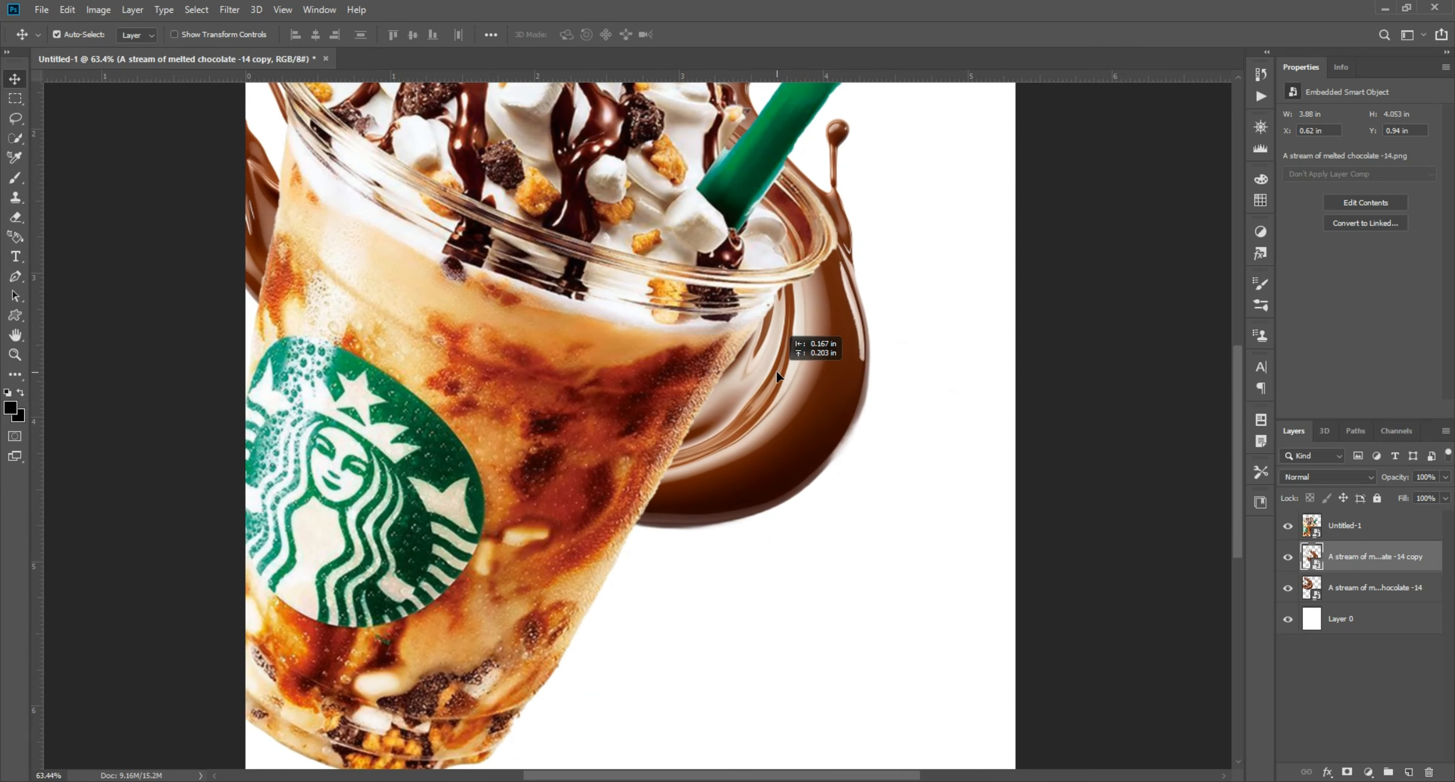
scroll(775, 372, down, 3)
scroll(686, 472, up, 2)
drag(686, 481, 752, 419)
drag(825, 438, 856, 403)
scroll(794, 374, down, 3)
scroll(734, 367, up, 2)
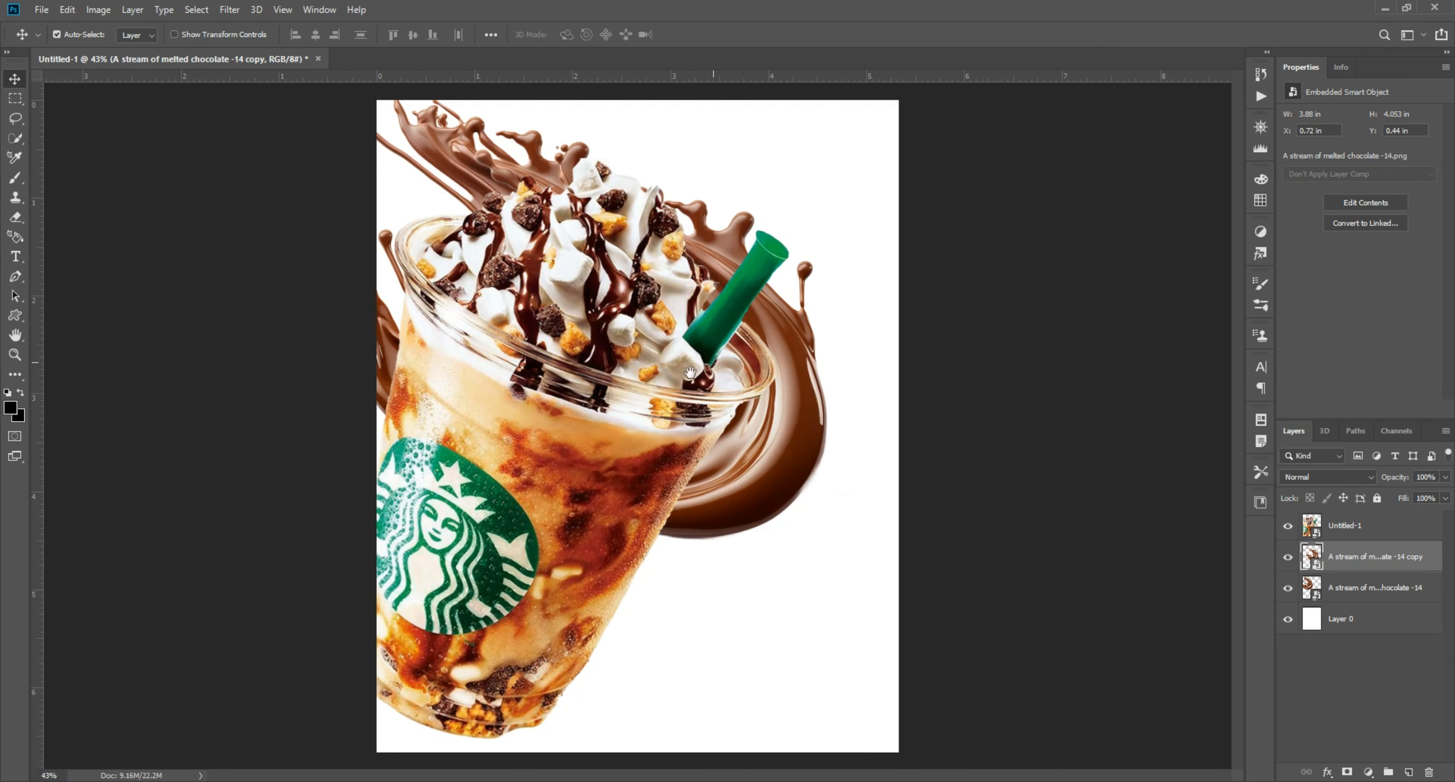
mouse_move(785, 437)
mouse_down()
mouse_move(801, 415)
mouse_move(788, 415)
mouse_up()
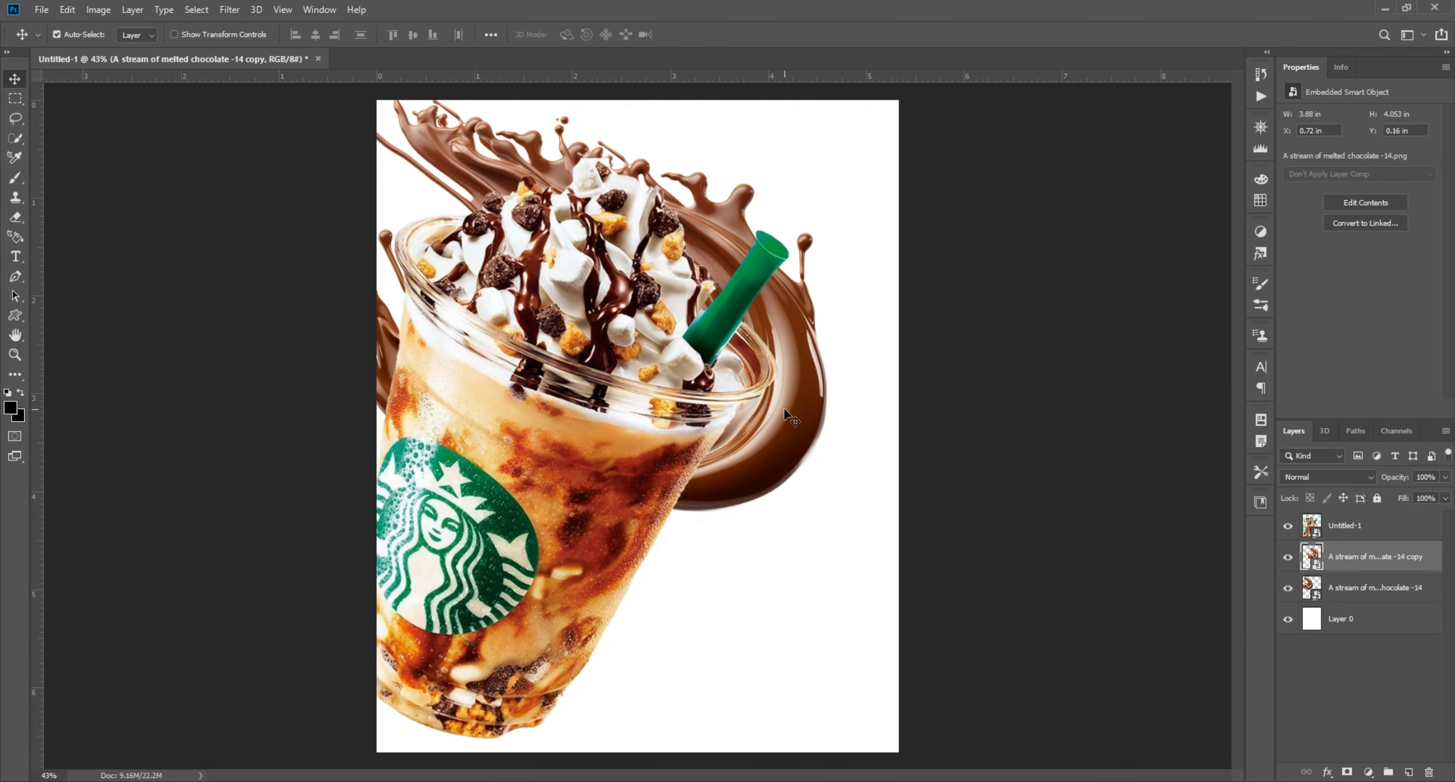
Add a layer mask to the chocolate copy and brush out a small area of it above the whipped cream
click(1347, 771)
key(b)
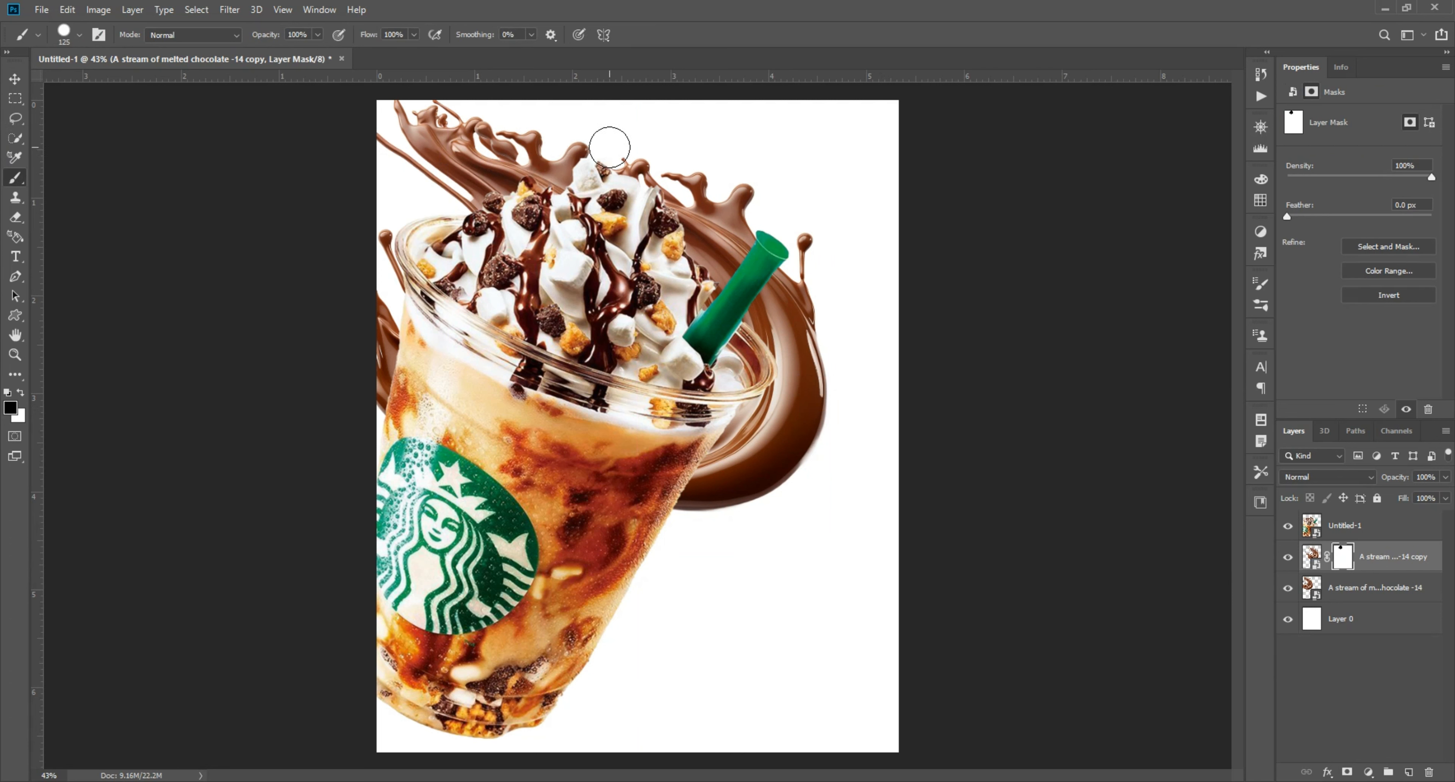
key(m)
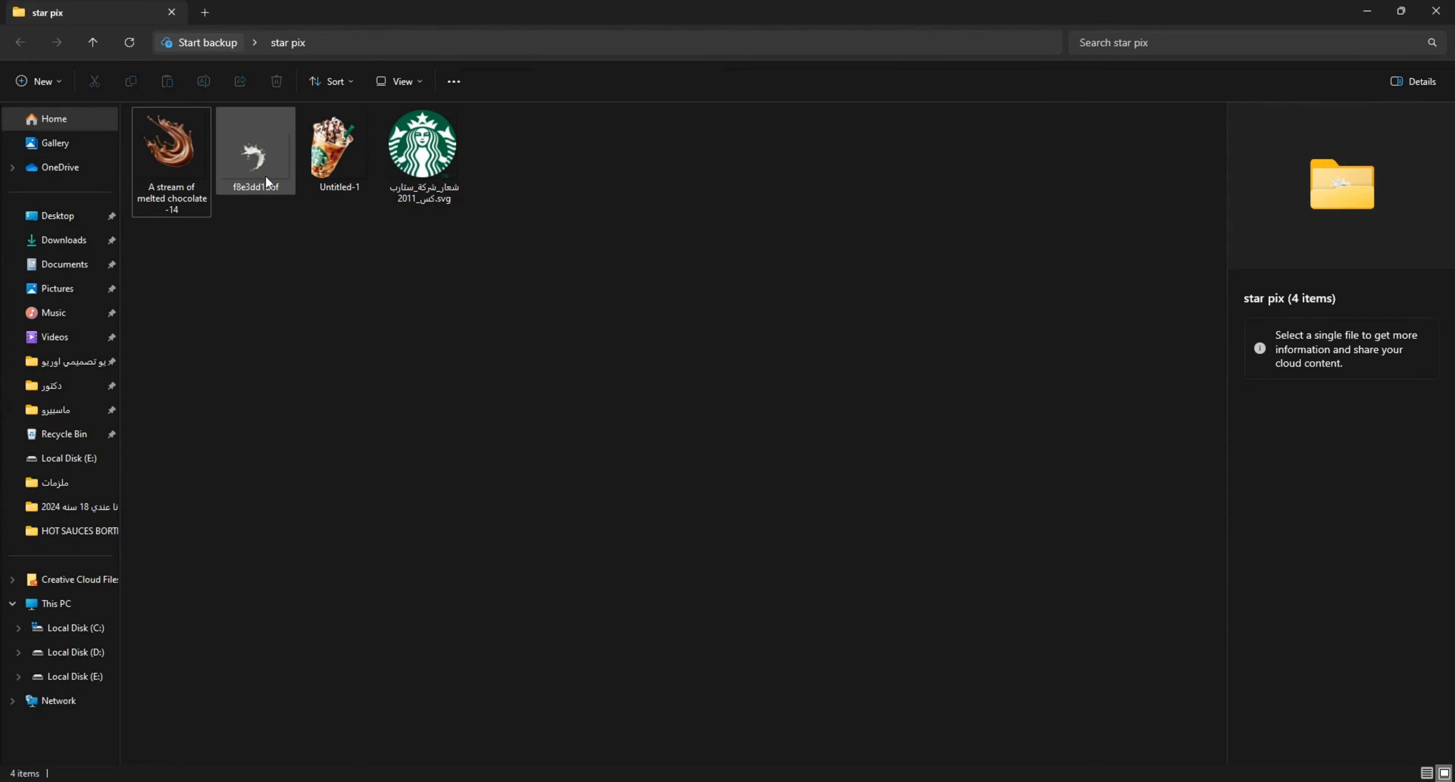
Place the f8e3dd1dbf milk splash image from the star pix folder and order its layer directly beneath the cup
drag(267, 182, 828, 697)
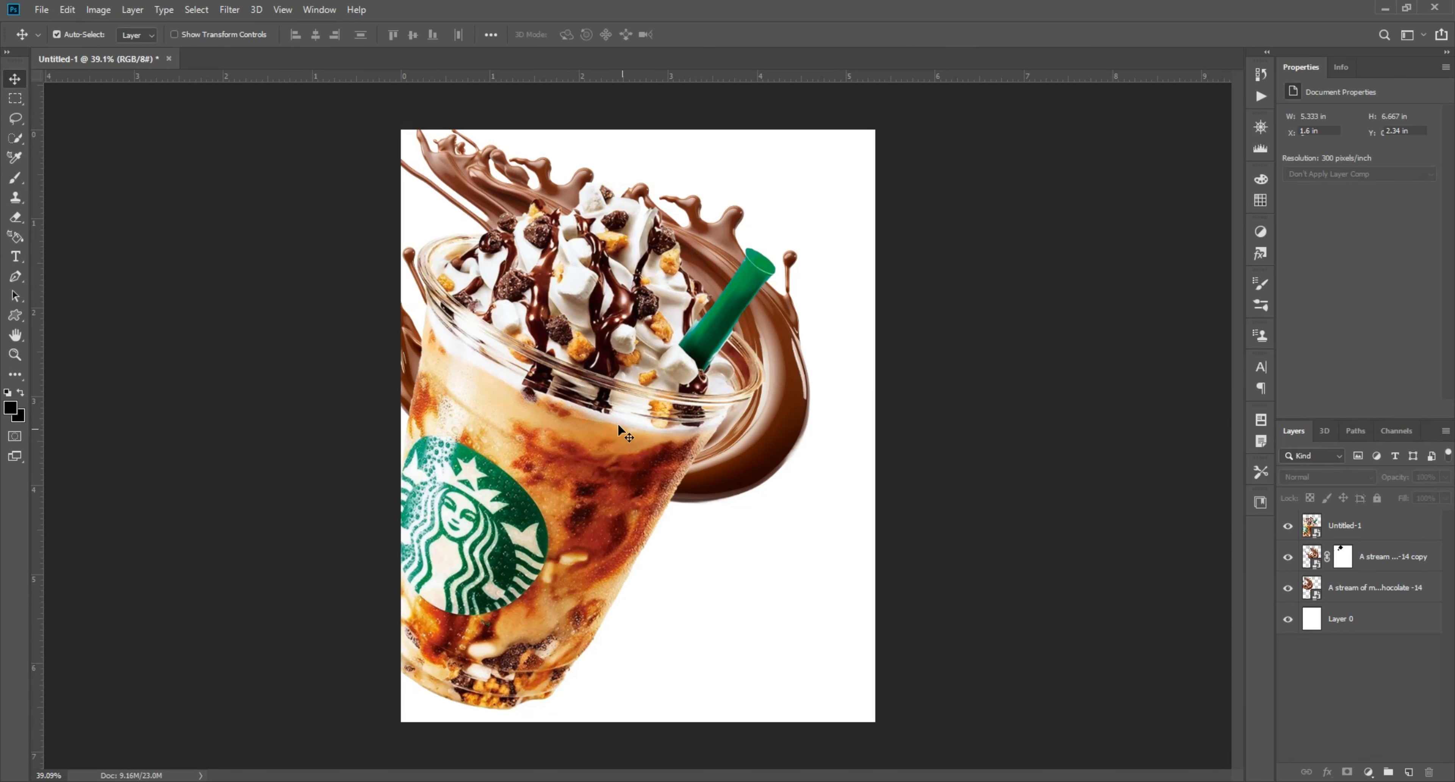
drag(617, 423, 622, 422)
key(Return)
drag(1359, 534, 1358, 570)
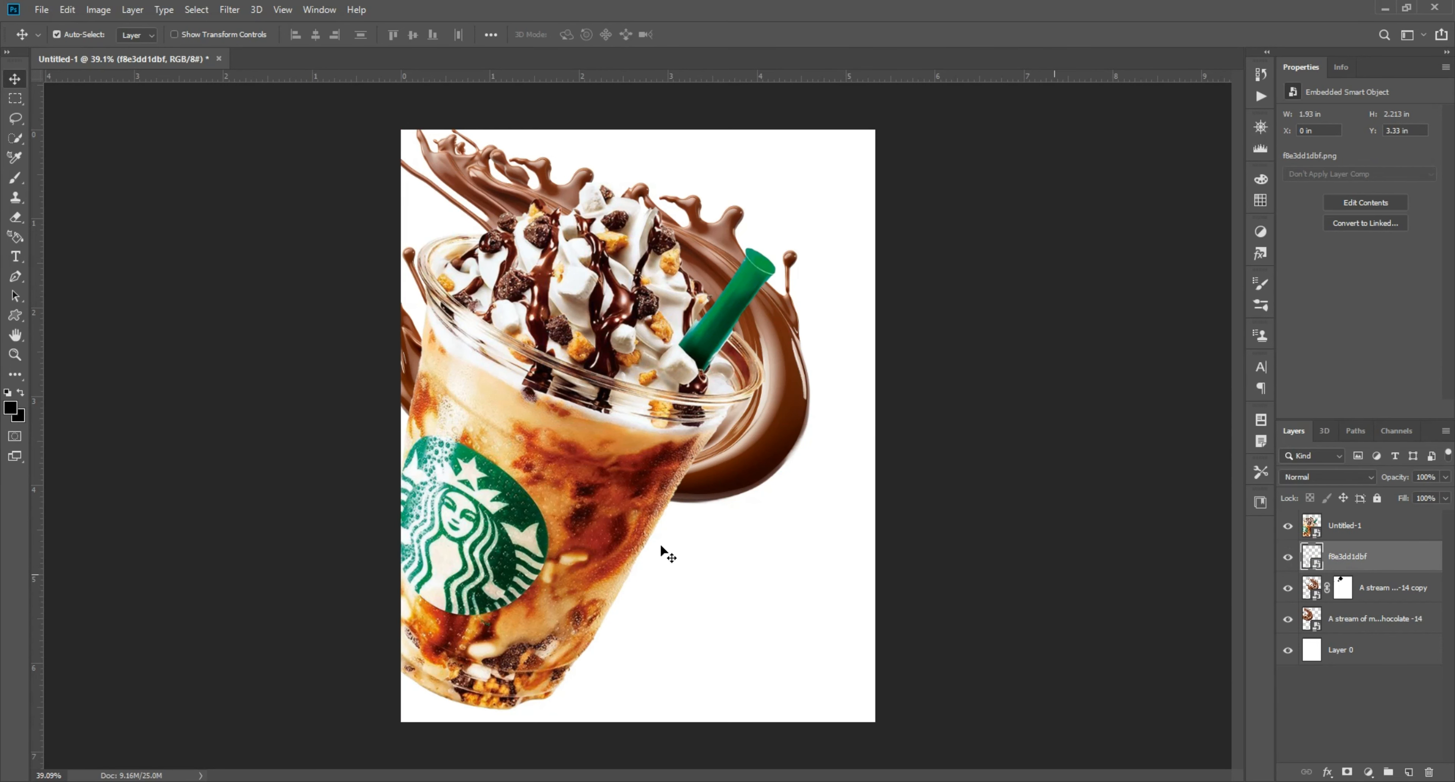
Enlarge the milk splash to about 3.44 × 3.95 in behind the cup's lower right edge and place a duplicate towards its left side
key(ctrl+t)
drag(731, 512, 1103, 513)
drag(822, 538, 693, 539)
key(Return)
drag(656, 590, 419, 543)
Duplicate the original milk splash again, rotate the copy and place it behind the cup's lower left corner
click(628, 612)
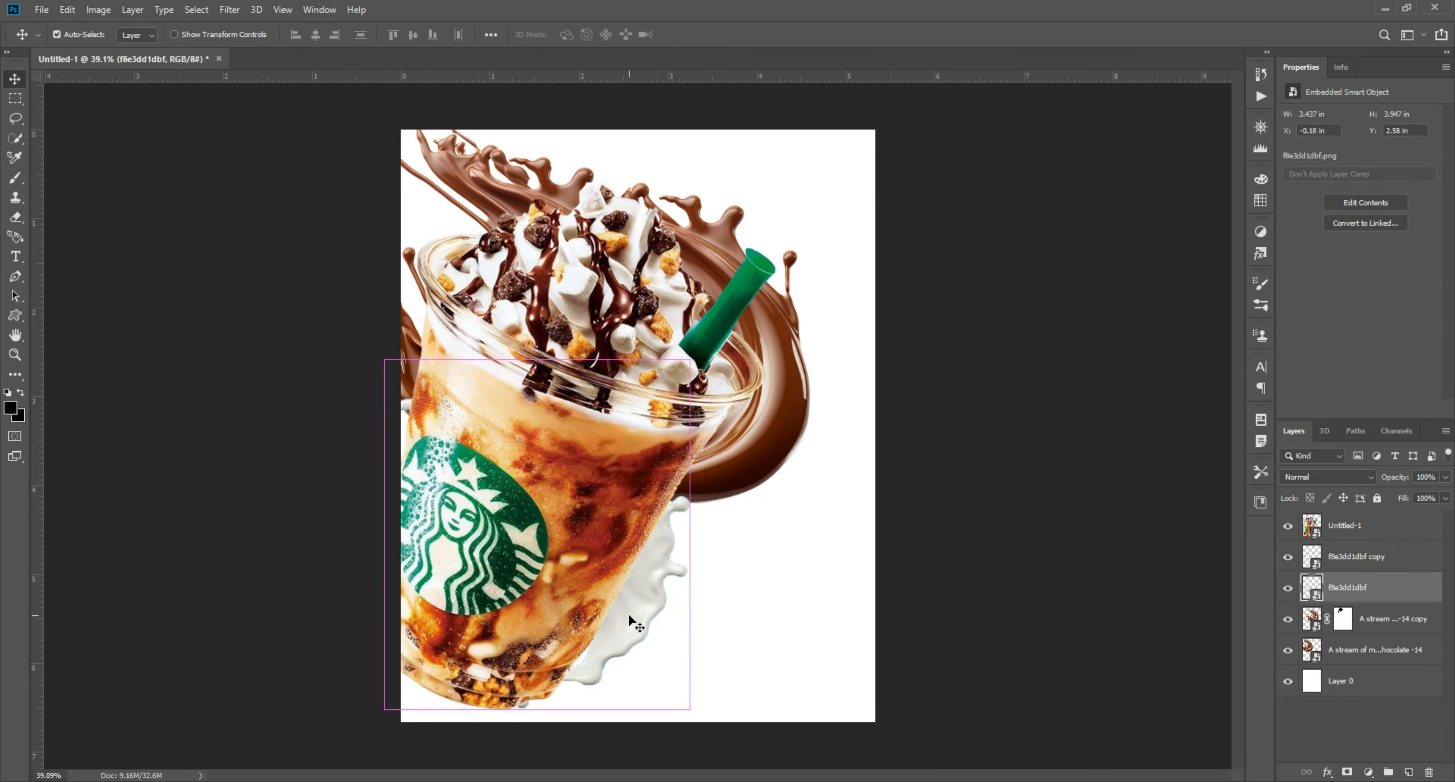
mouse_move(505, 587)
key(ctrl+j)
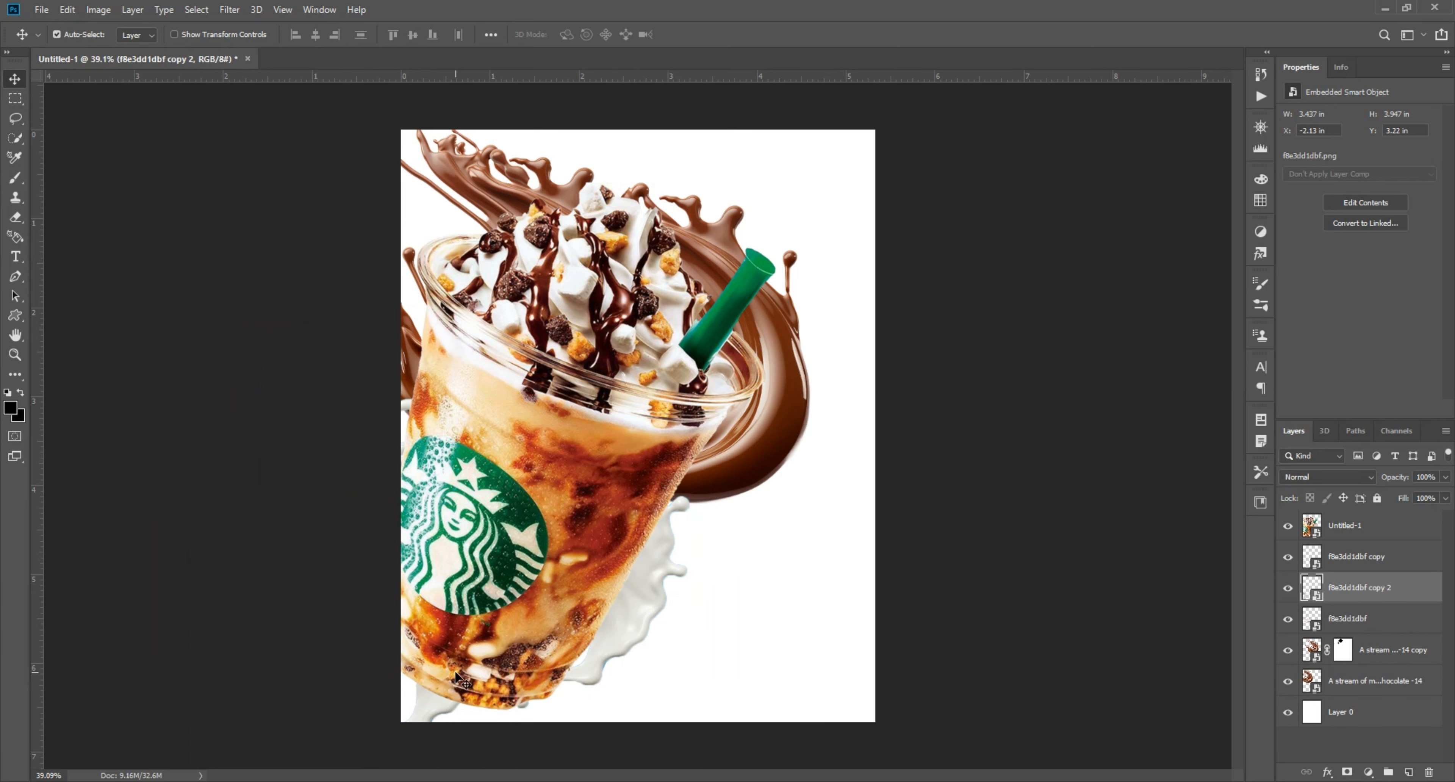
key(ctrl+t)
drag(821, 478, 672, 245)
drag(538, 539, 451, 537)
key(Return)
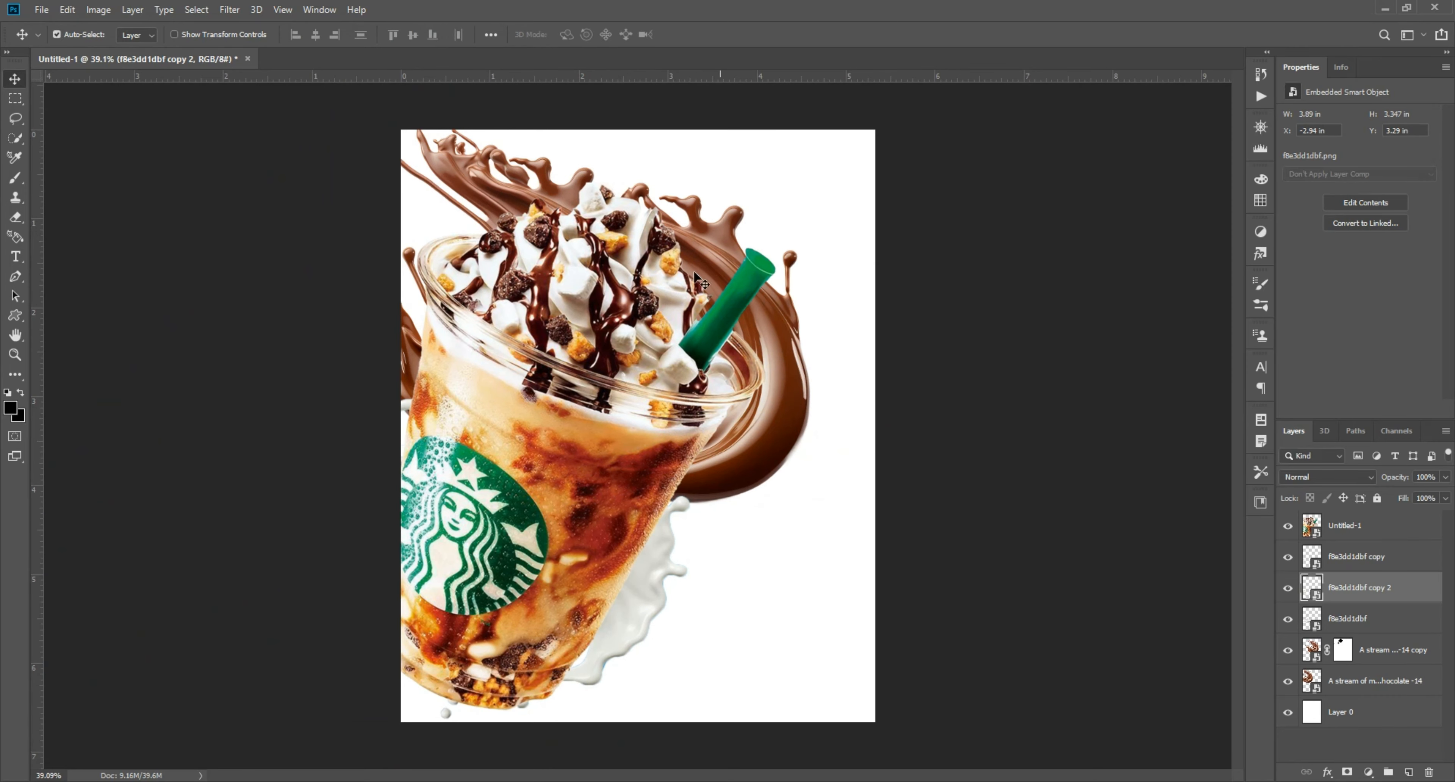
click(930, 371)
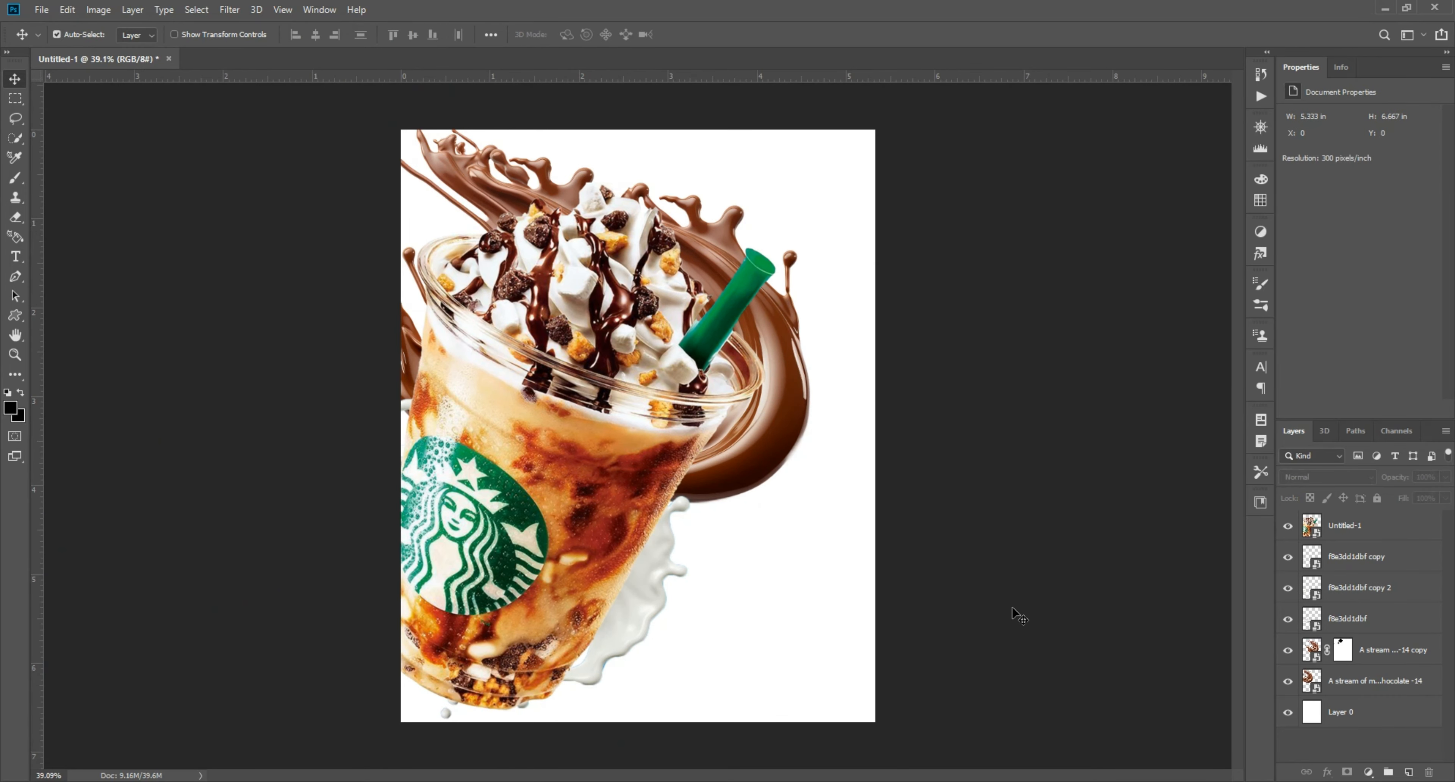
Add a Color Overlay to the white background layer and open its overlay colour for editing
click(1344, 710)
double_click(1352, 710)
click(783, 447)
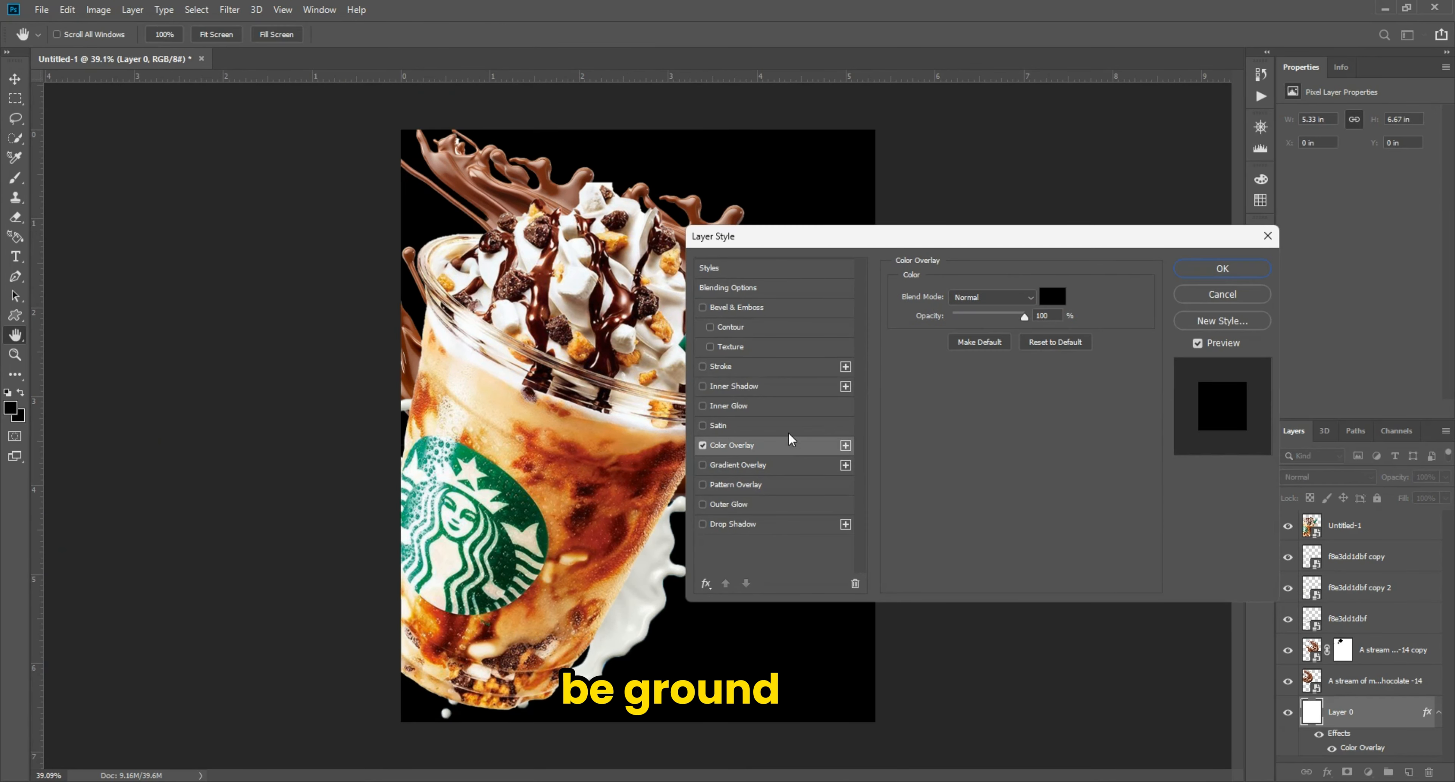
click(1052, 296)
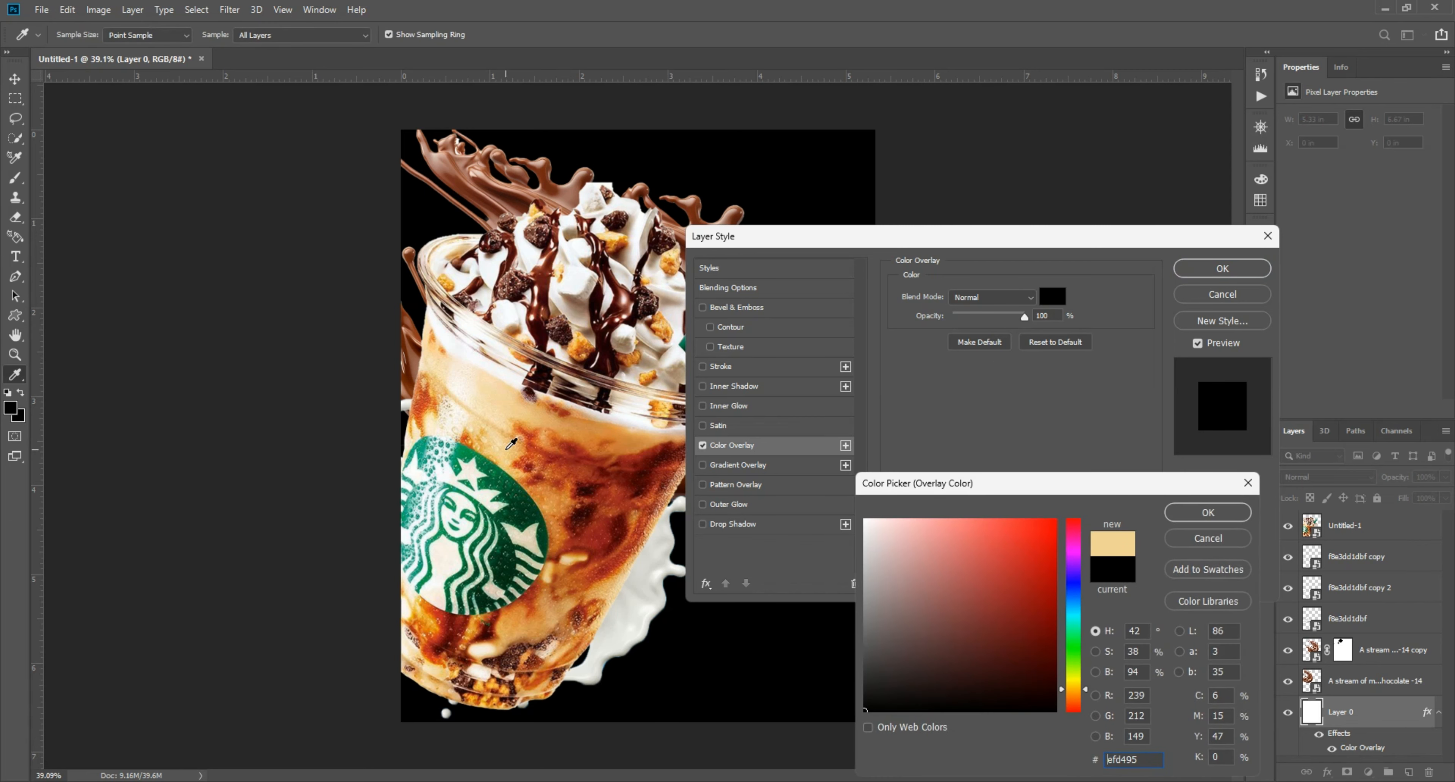
Try several orange and cream overlay colours sampled from the drink in the cup
click(565, 432)
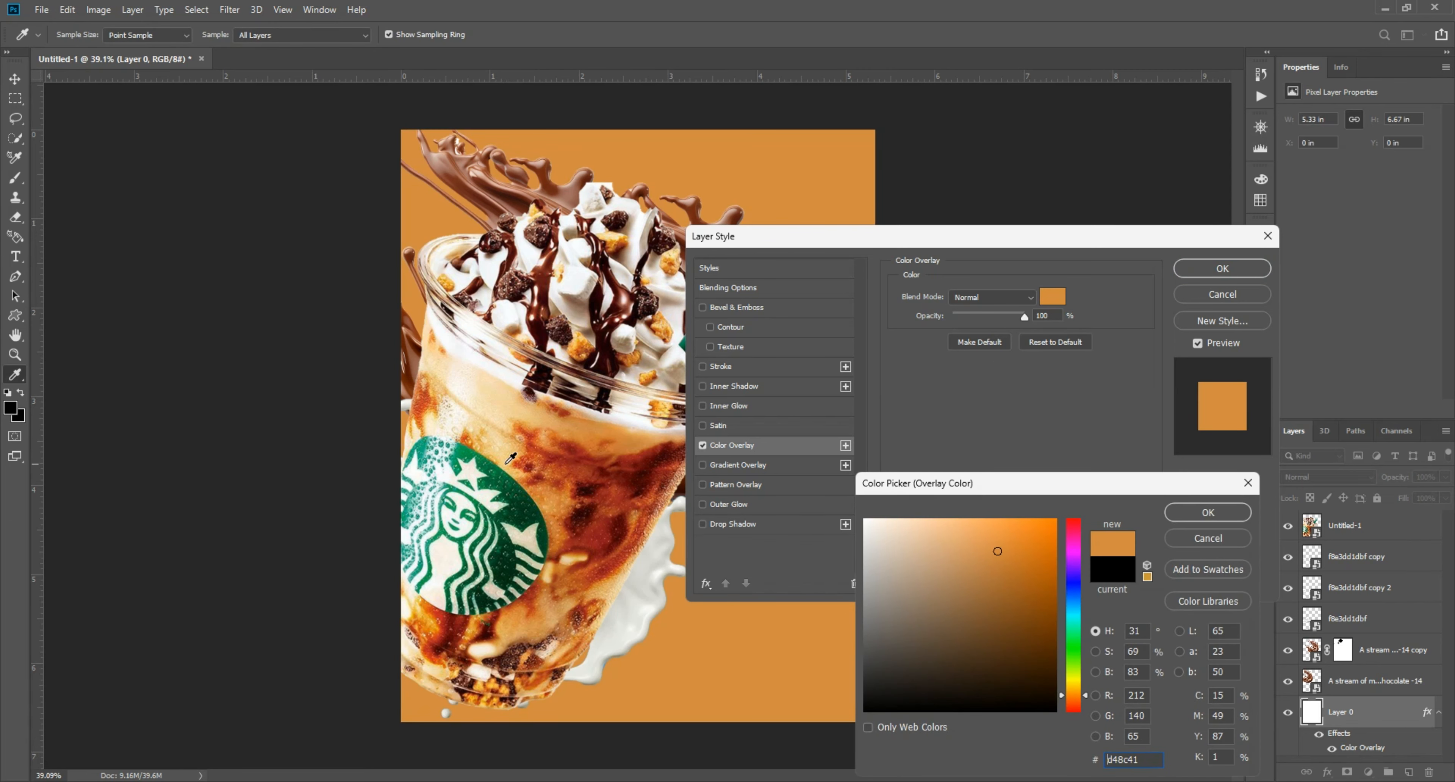
click(505, 443)
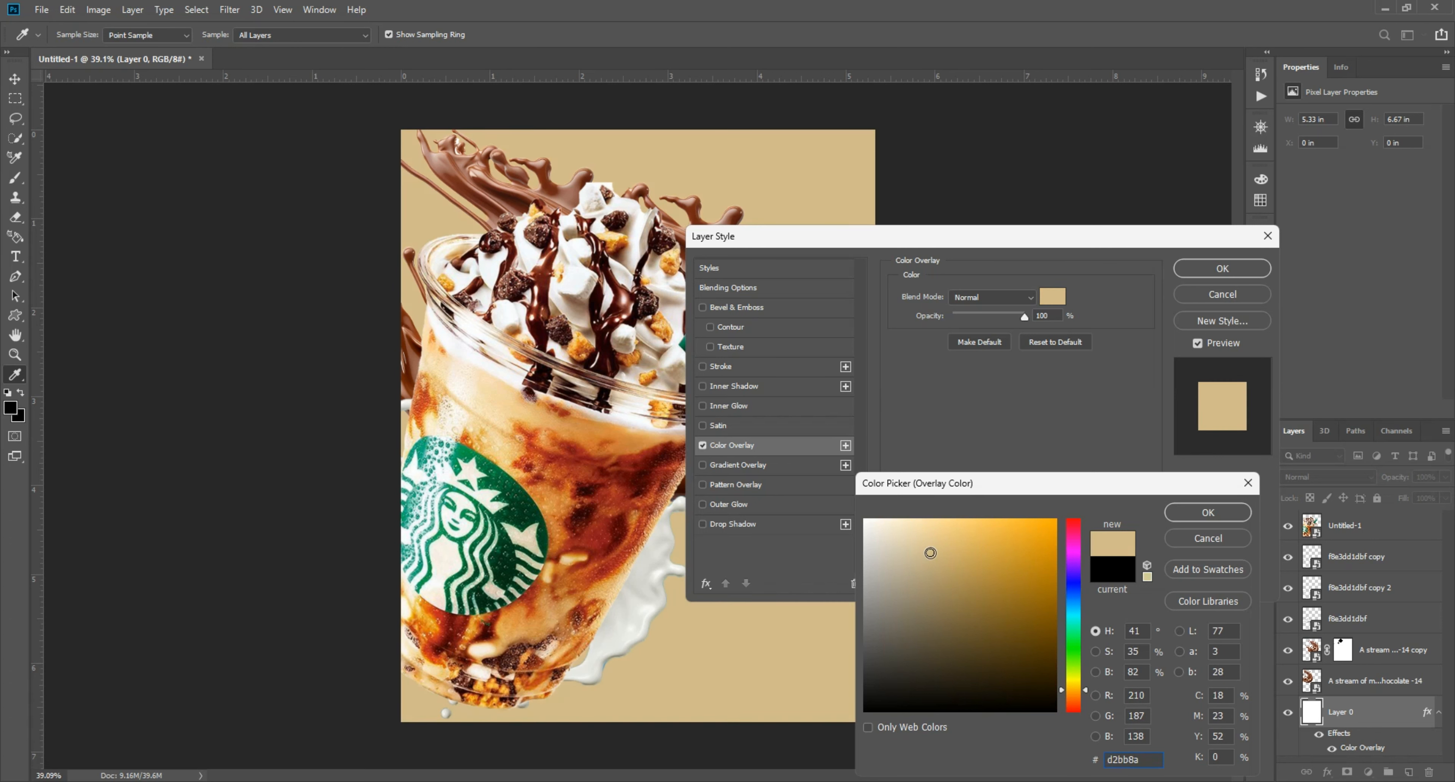
click(928, 519)
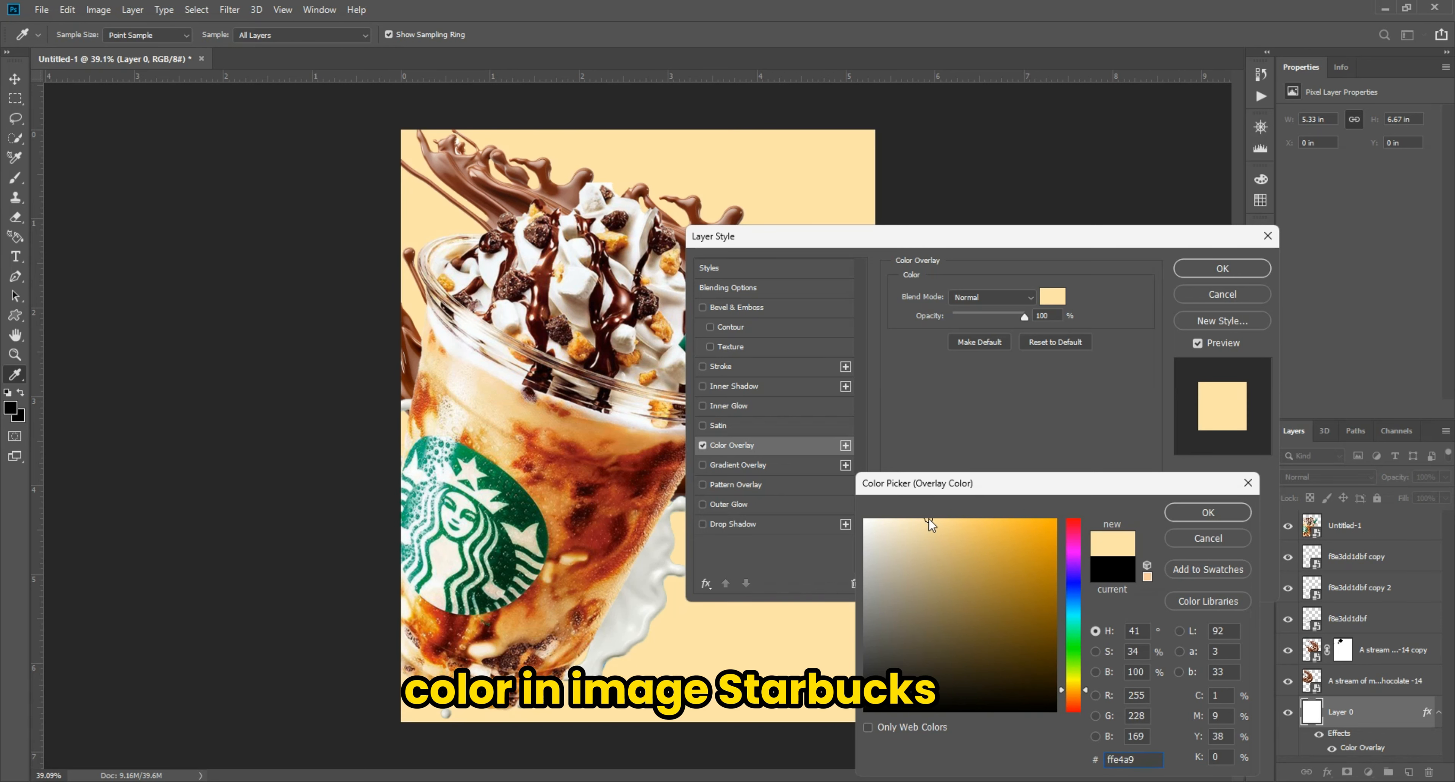
click(554, 447)
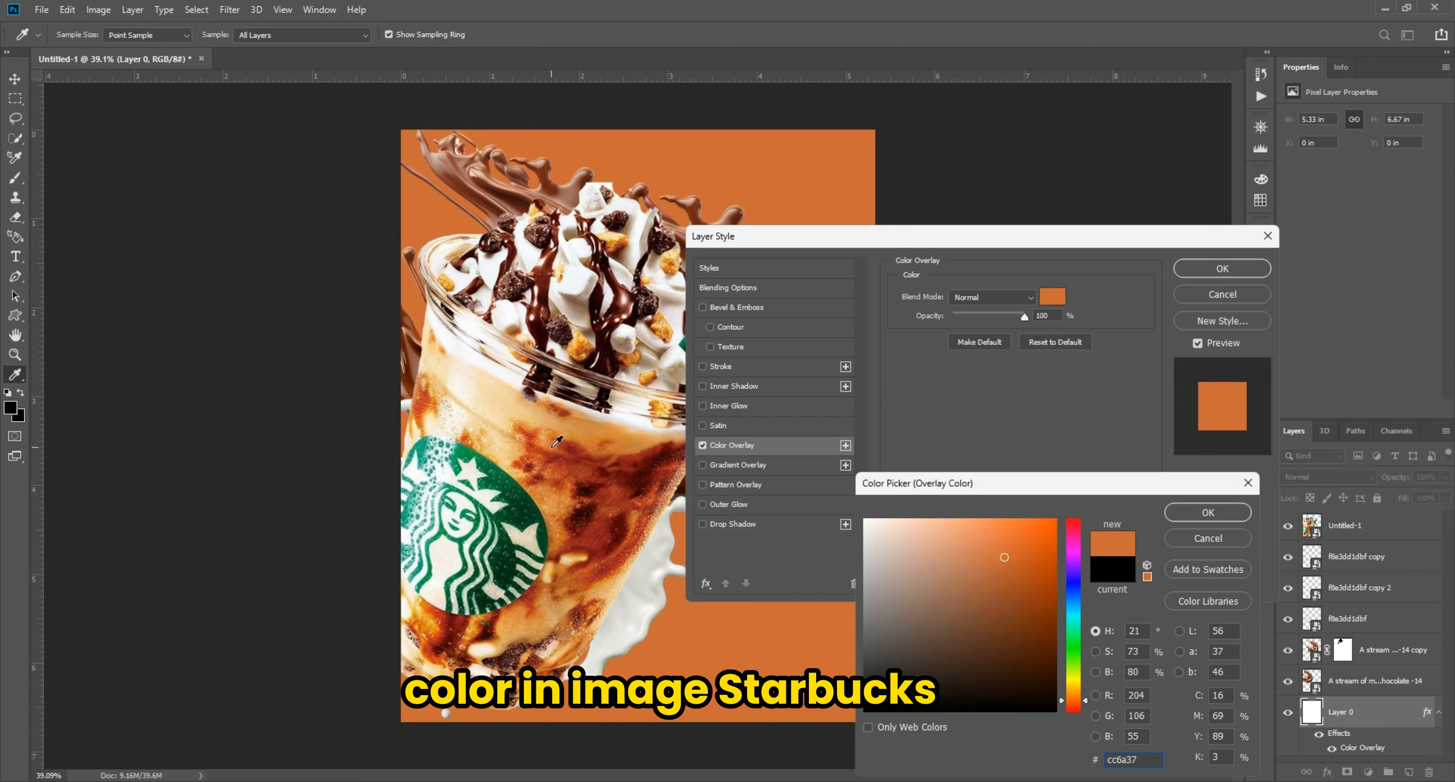
click(554, 502)
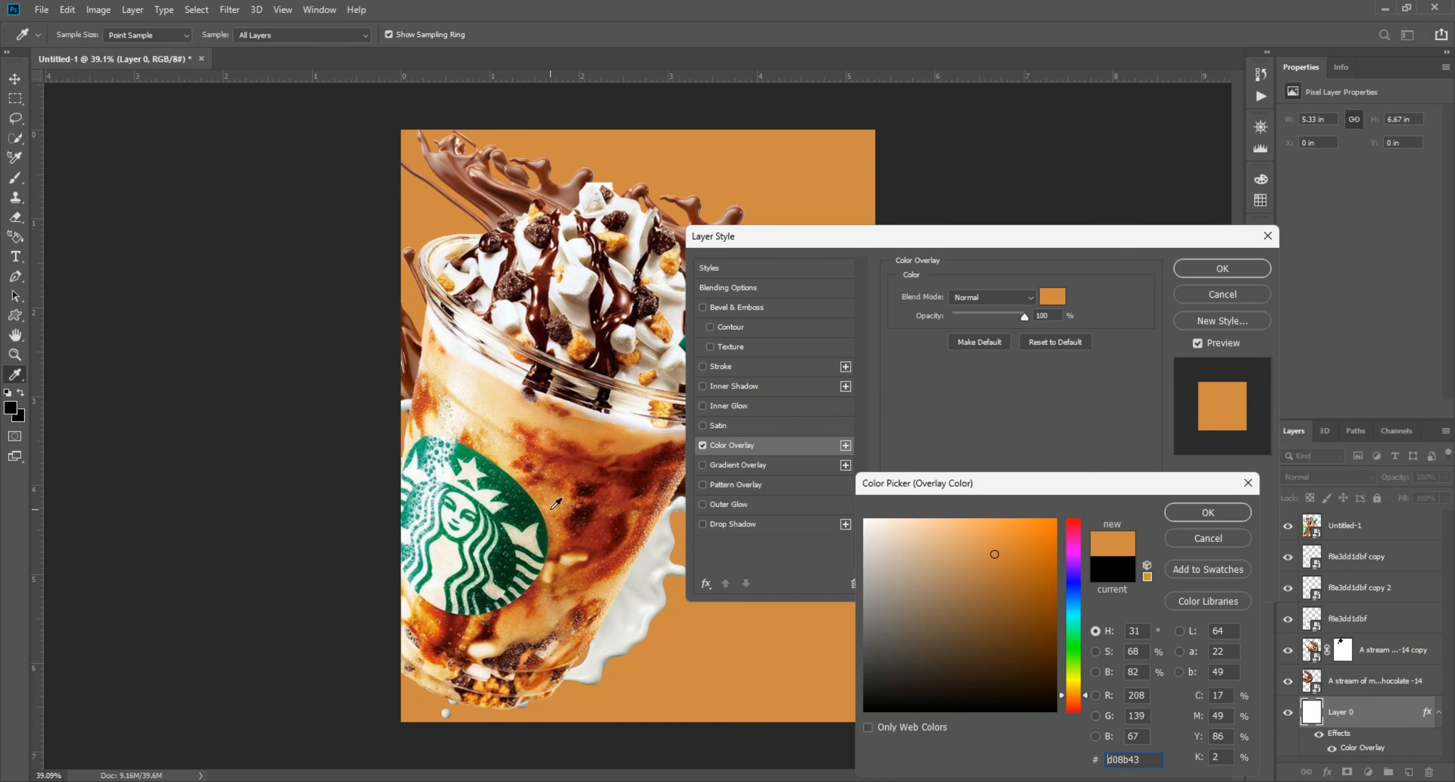
Set the background's overlay colour to the golden tan #c4a765, starting from a sample of the drink, and apply the layer style
click(511, 454)
mouse_move(953, 531)
mouse_down()
mouse_move(966, 596)
mouse_move(958, 563)
mouse_up()
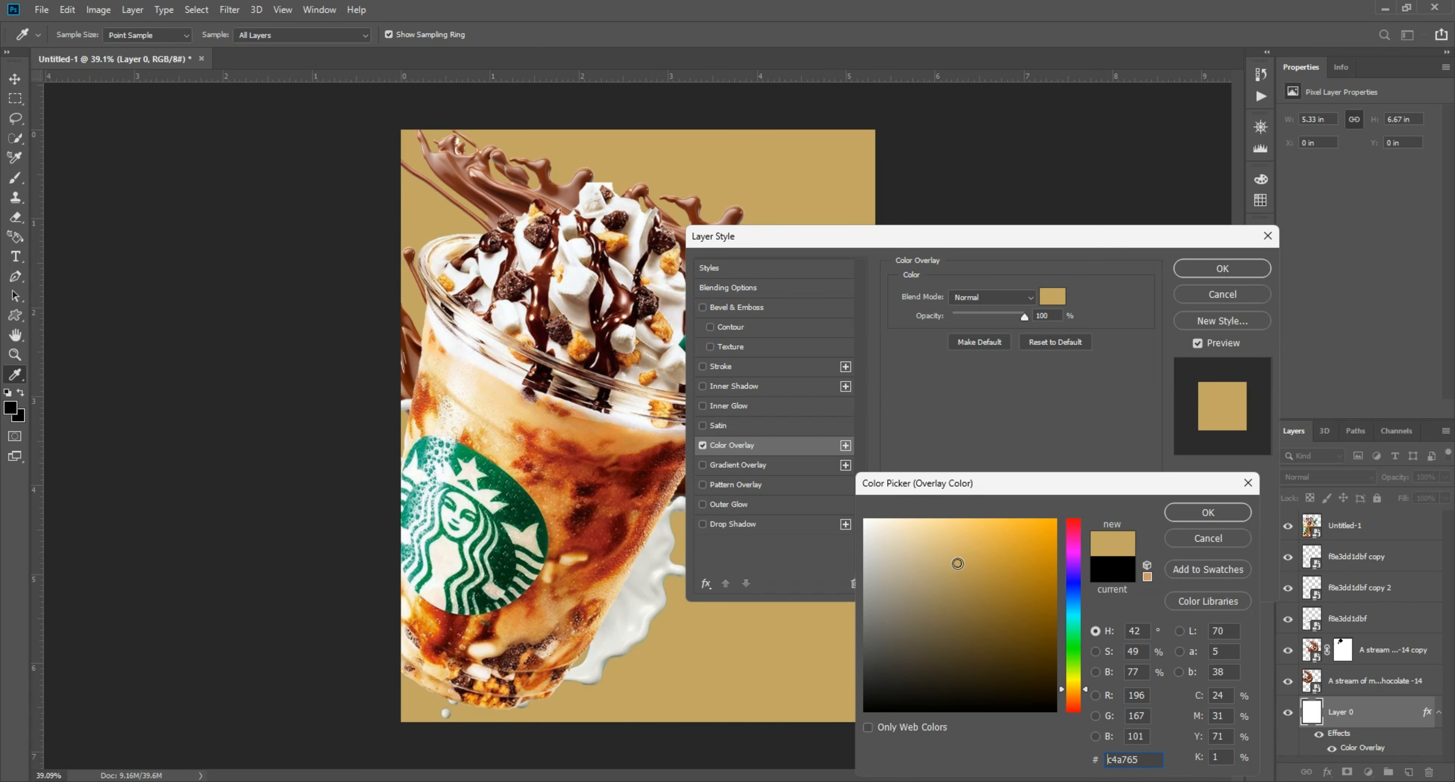
click(1207, 513)
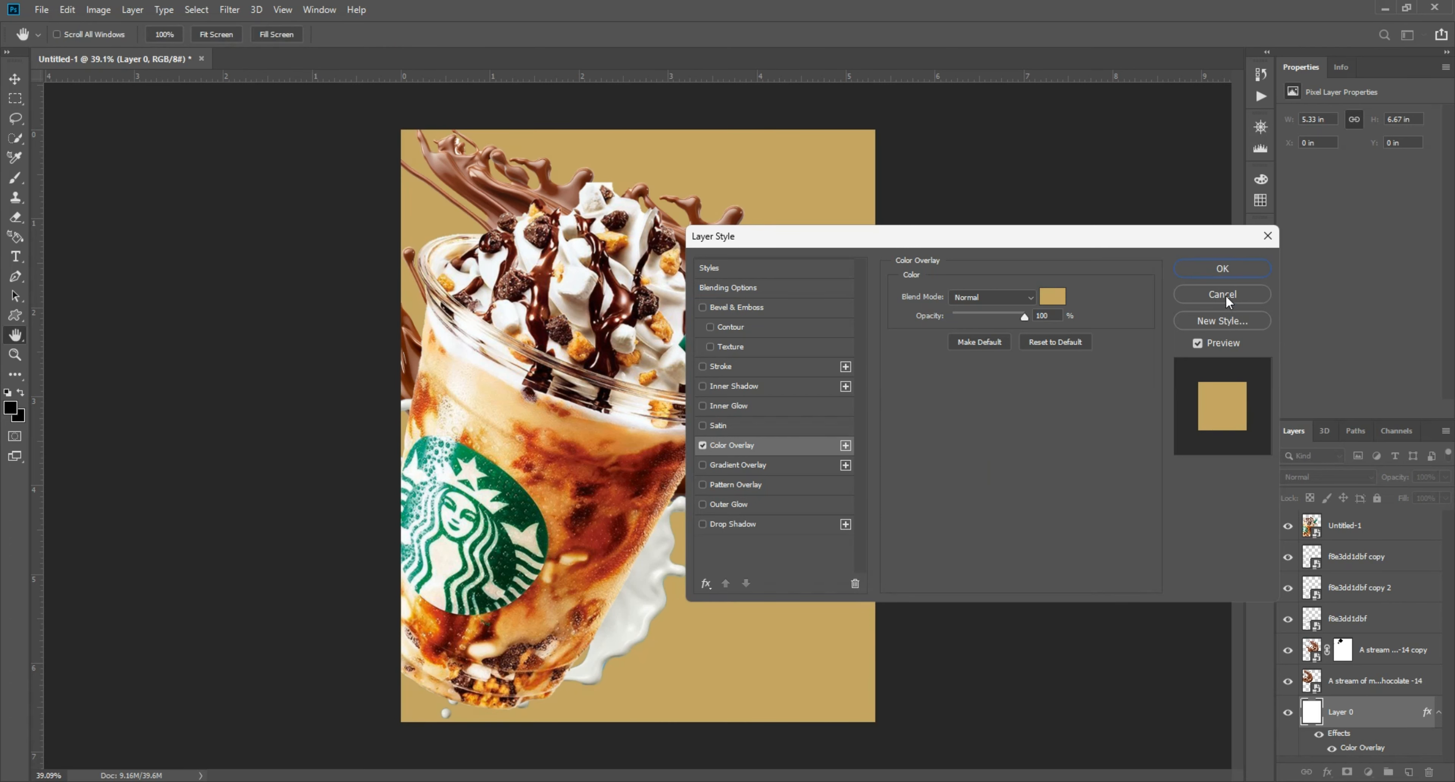
click(1222, 268)
key(v)
click(902, 445)
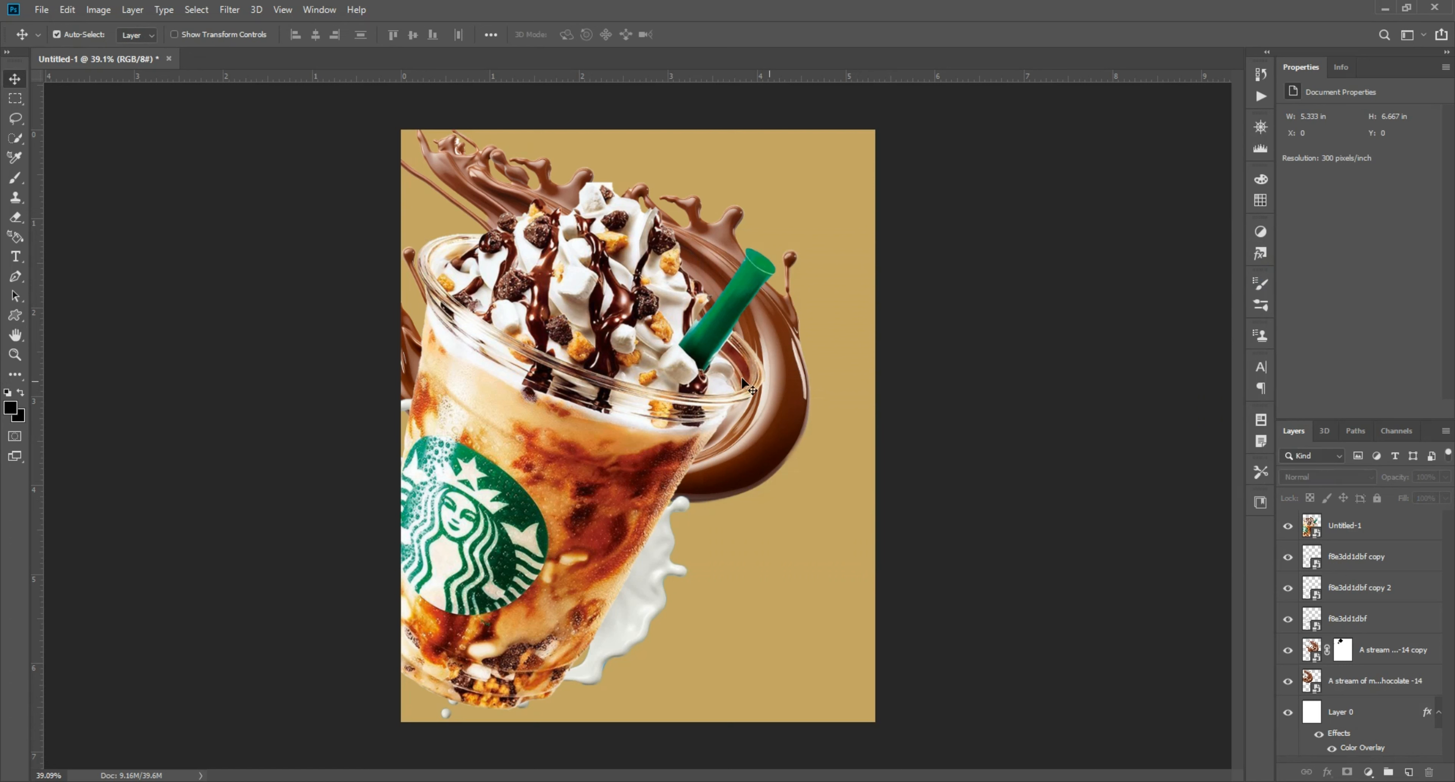
Add a new layer above the background in Screen blend mode and set the foreground colour to #ffe099
key(ctrl+shift+alt+n)
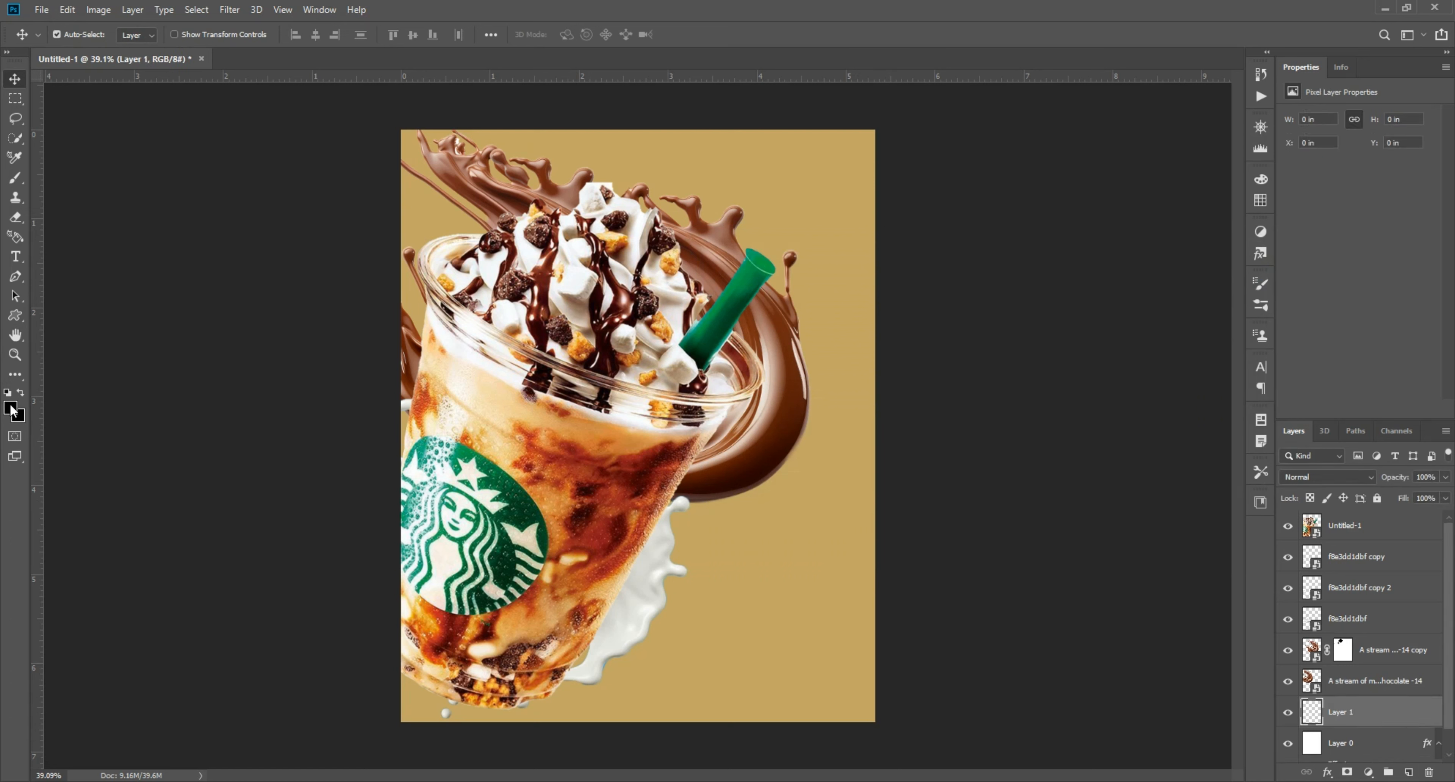
click(12, 409)
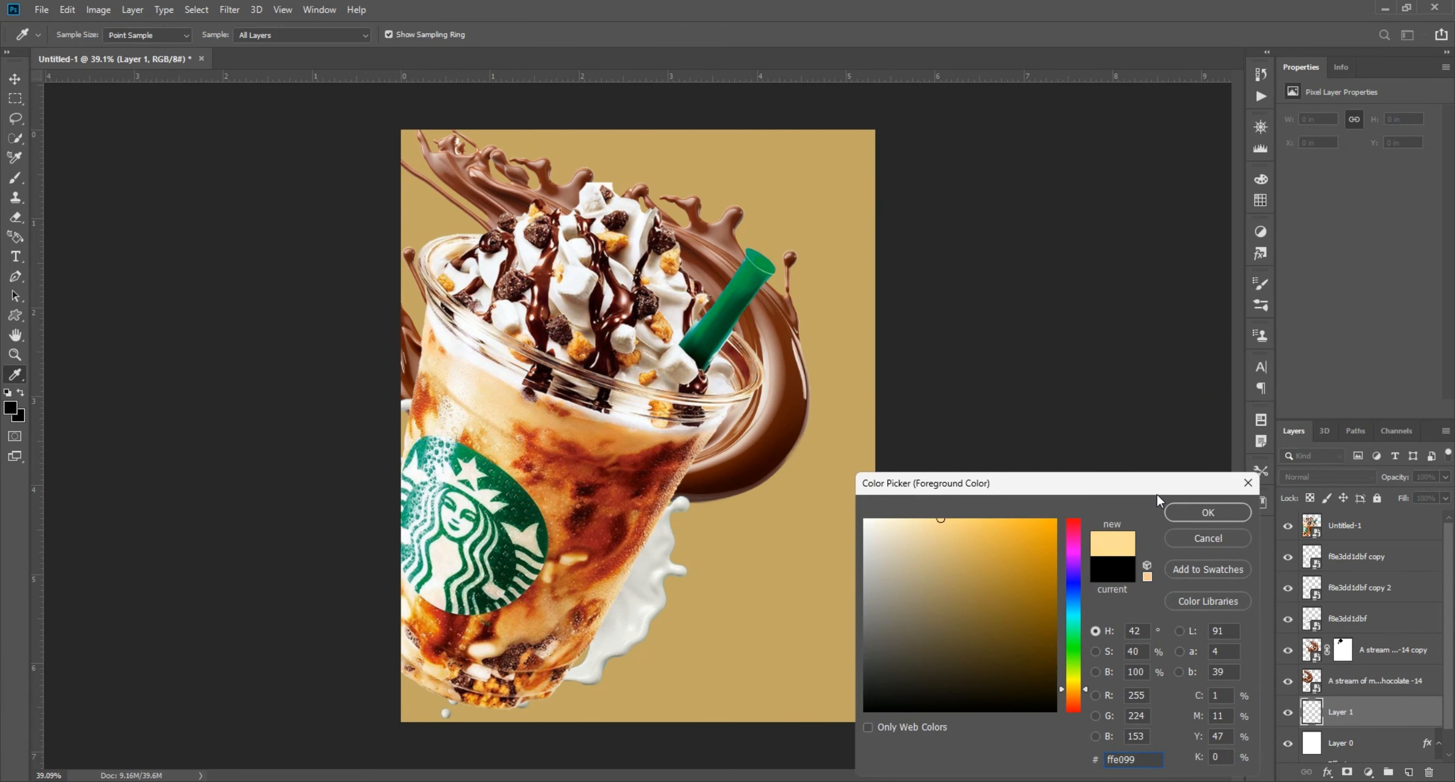
click(1245, 514)
click(1327, 477)
click(1316, 541)
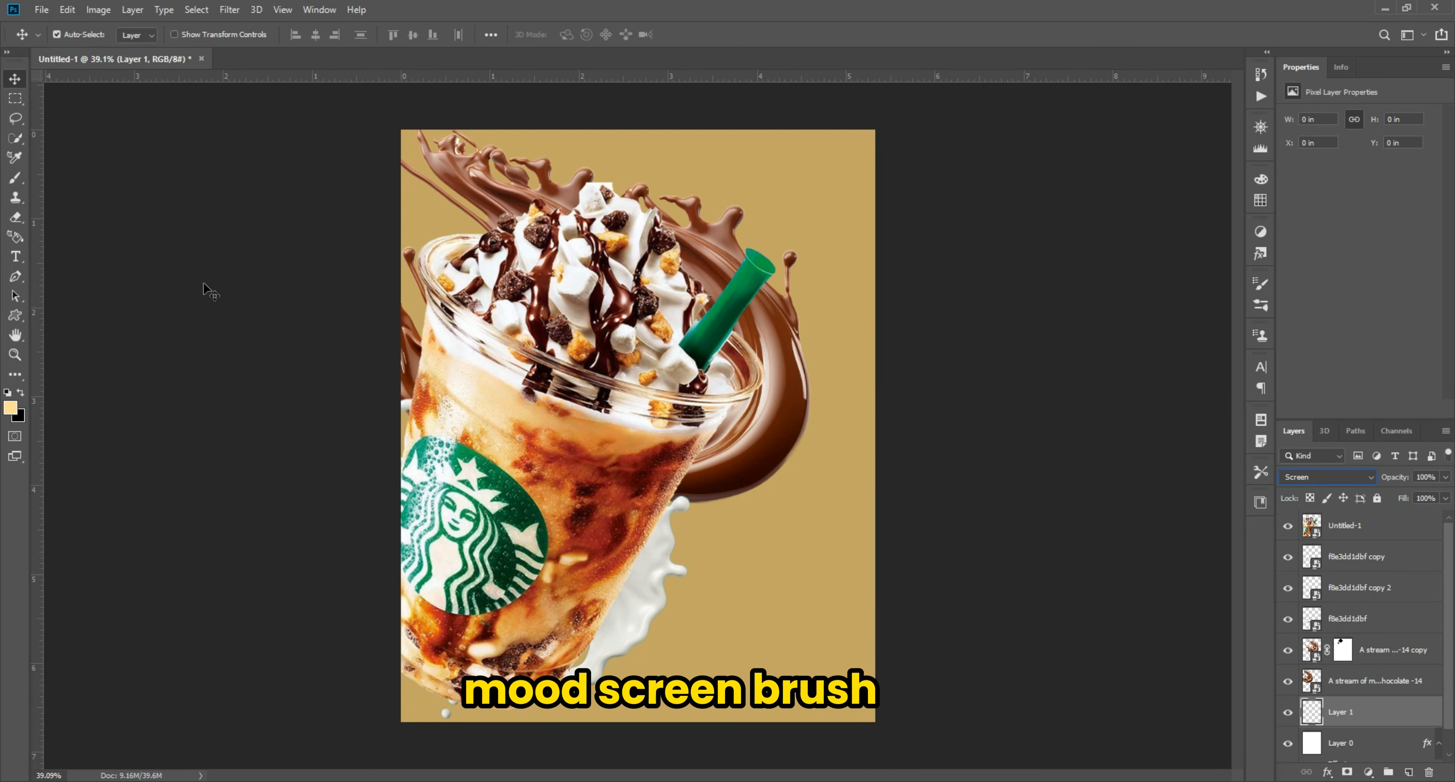
Paint a light glow behind the cup's left side using a soft round brush about 2500 px in size
click(63, 37)
double_click(75, 149)
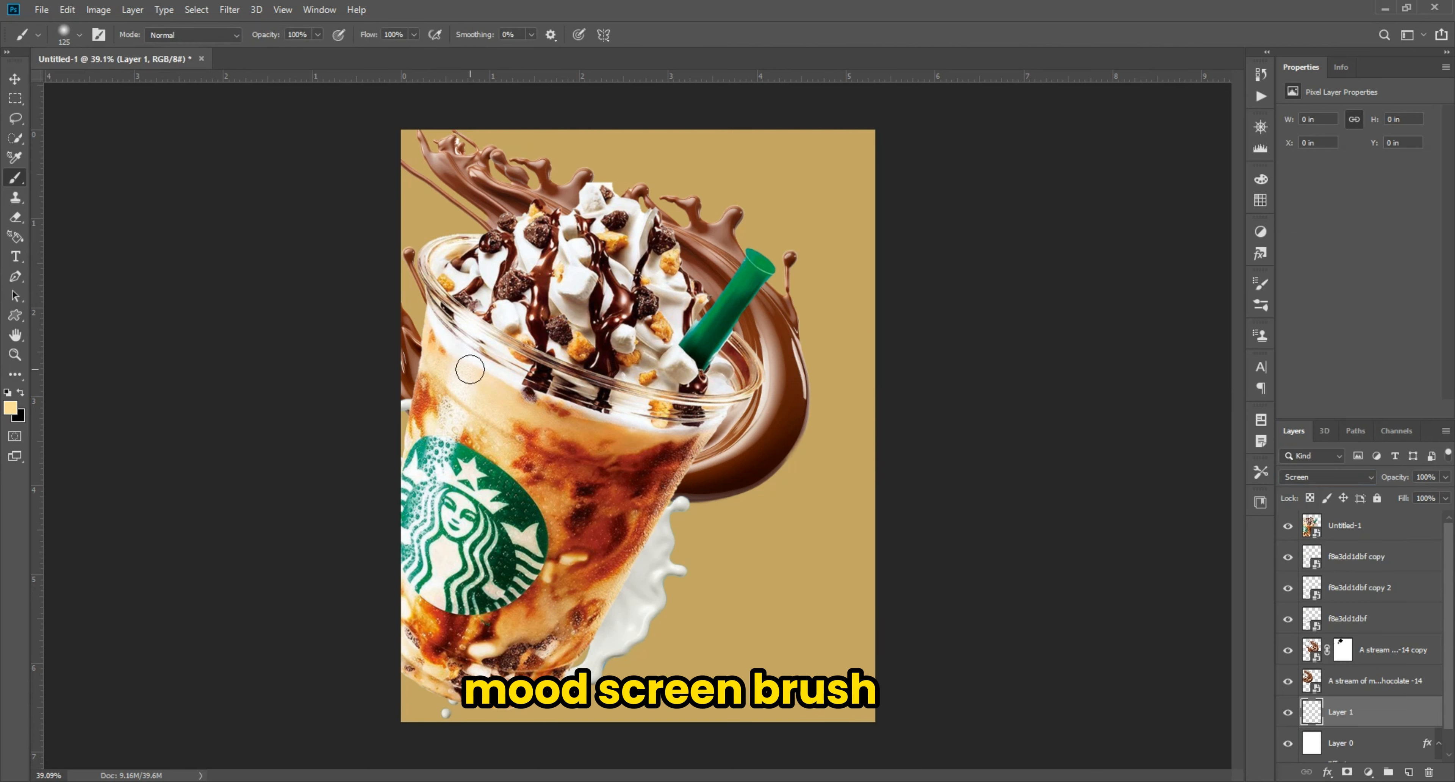
key(bracketright)
key(bracketright)
key(bracketright)
key(bracketright)
key(bracketright)
key(bracketright)
key(bracketright)
key(bracketright)
key(bracketright)
key(bracketright)
key(bracketright)
key(bracketright)
key(bracketright)
key(bracketright)
key(bracketright)
key(bracketright)
key(bracketright)
key(bracketright)
key(bracketright)
key(bracketright)
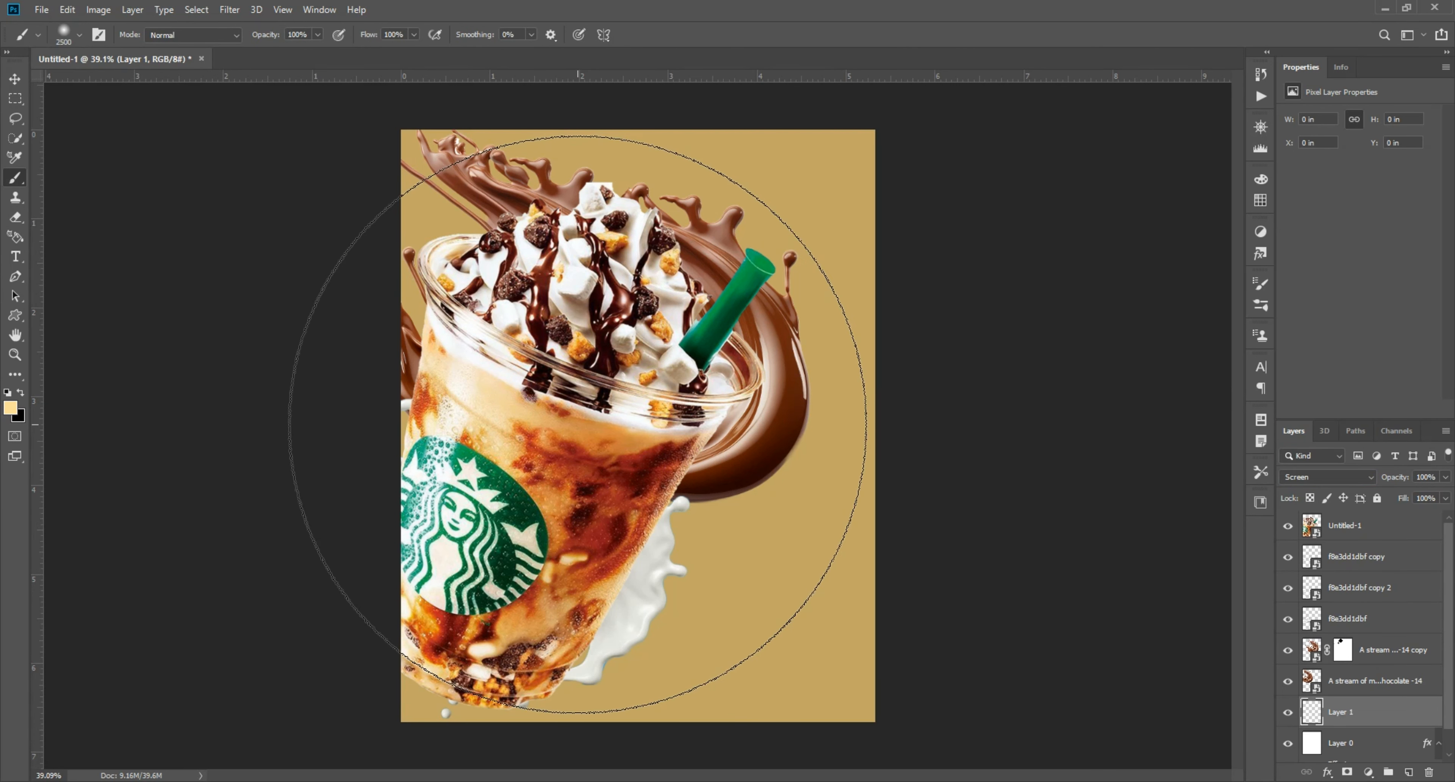
key(bracketleft)
click(433, 374)
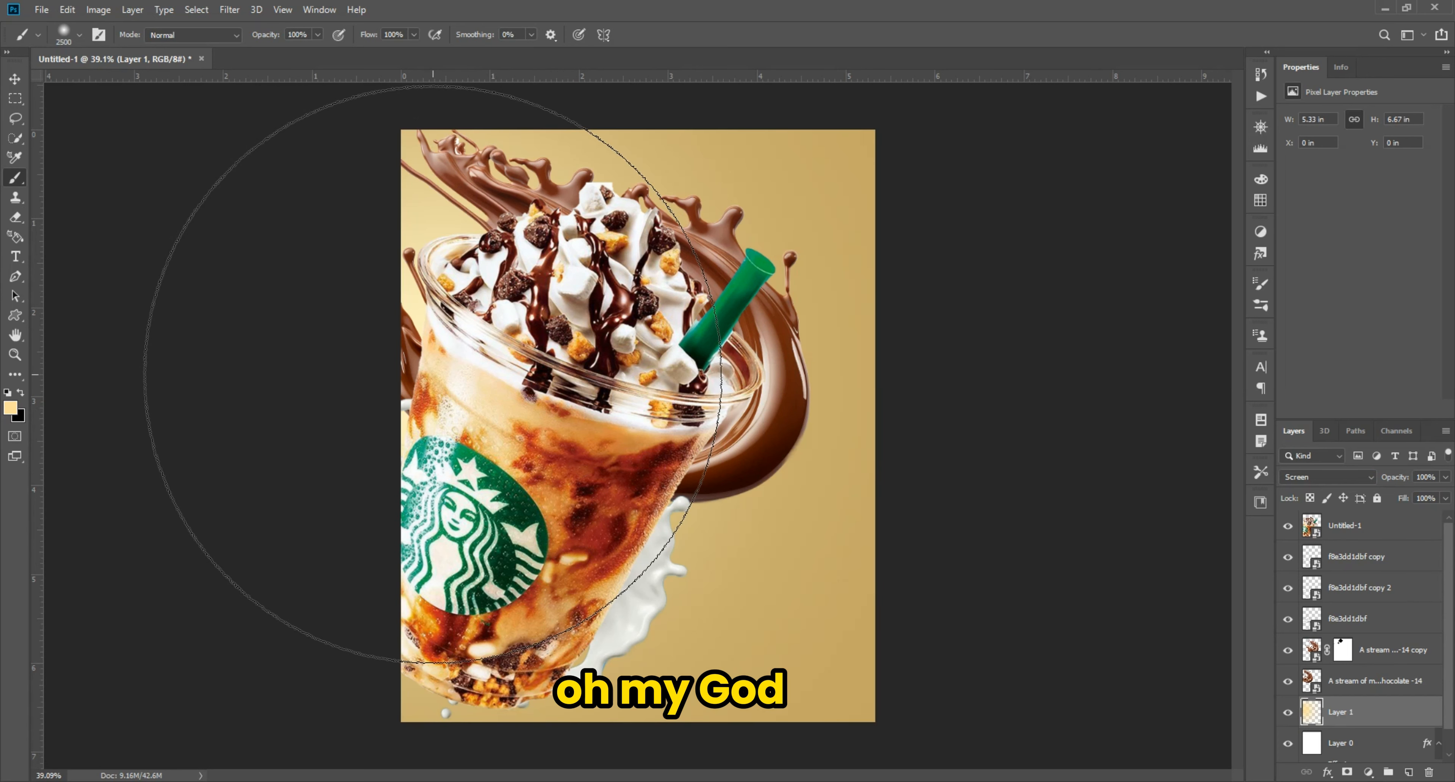
key(bracketleft)
key(bracketleft)
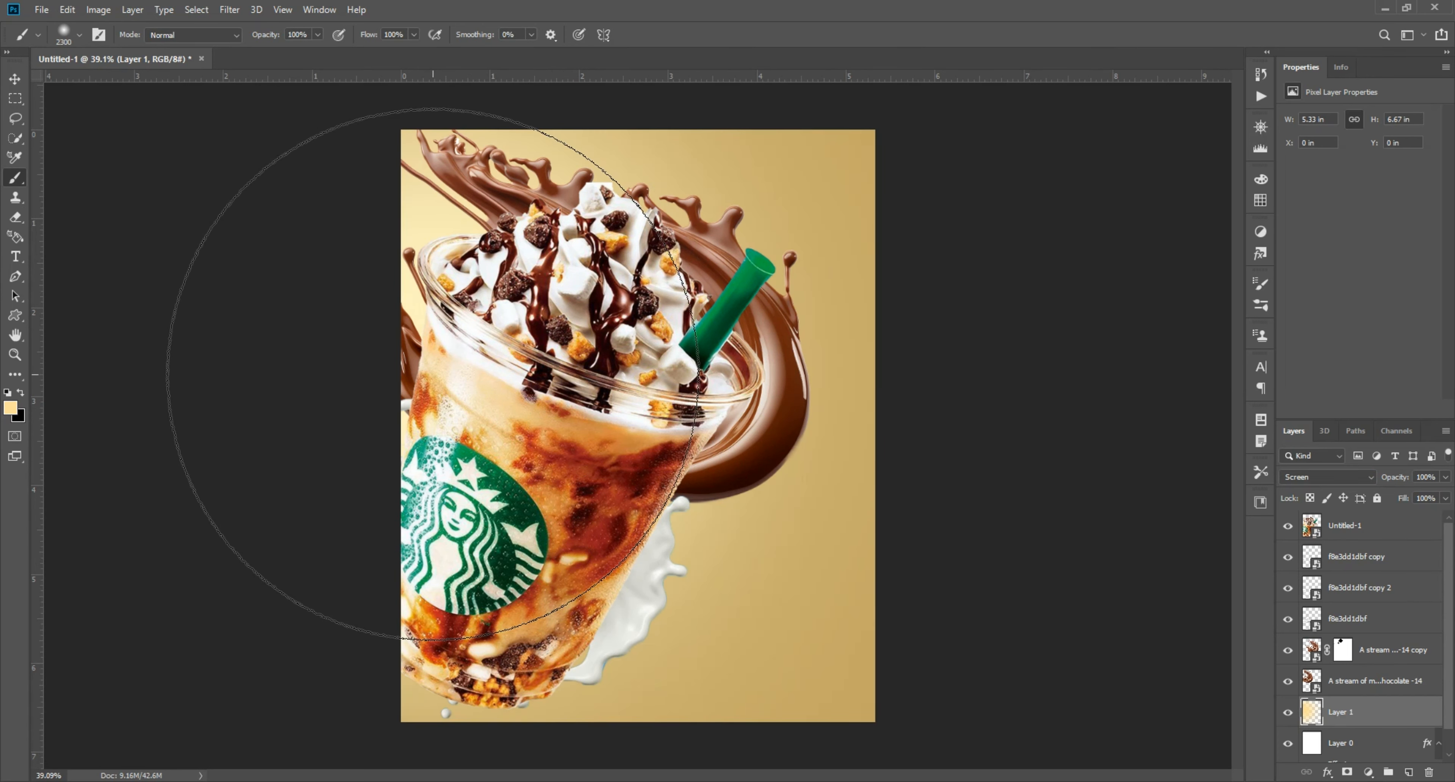
Shift the glow layer up and to the left, to about X -0.73 in, Y -0.27 in
click(16, 83)
mouse_move(435, 214)
mouse_down()
mouse_move(631, 251)
mouse_move(380, 194)
mouse_up()
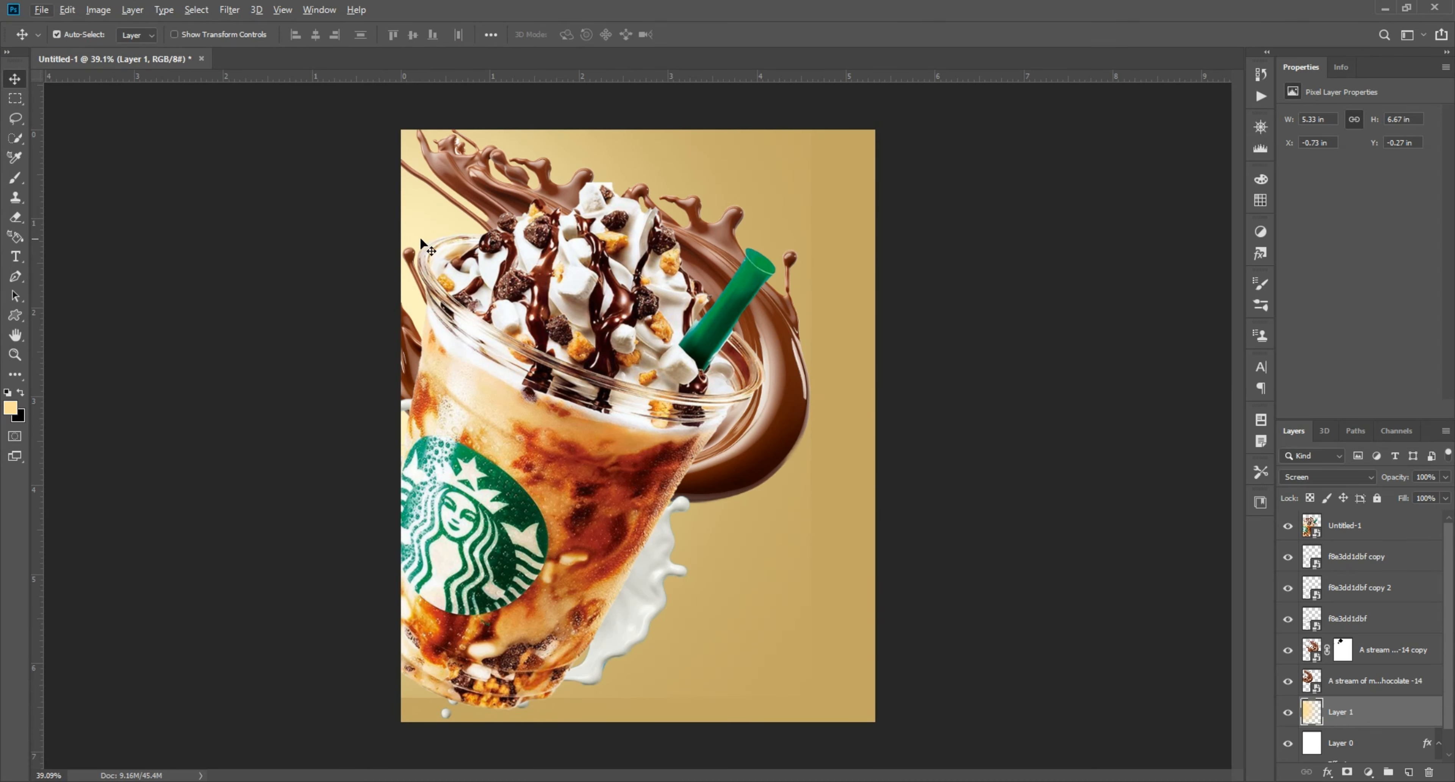
Add another glow layer above the first, choose a lighter pale yellow foreground colour and set the blend mode to Screen
click(1409, 772)
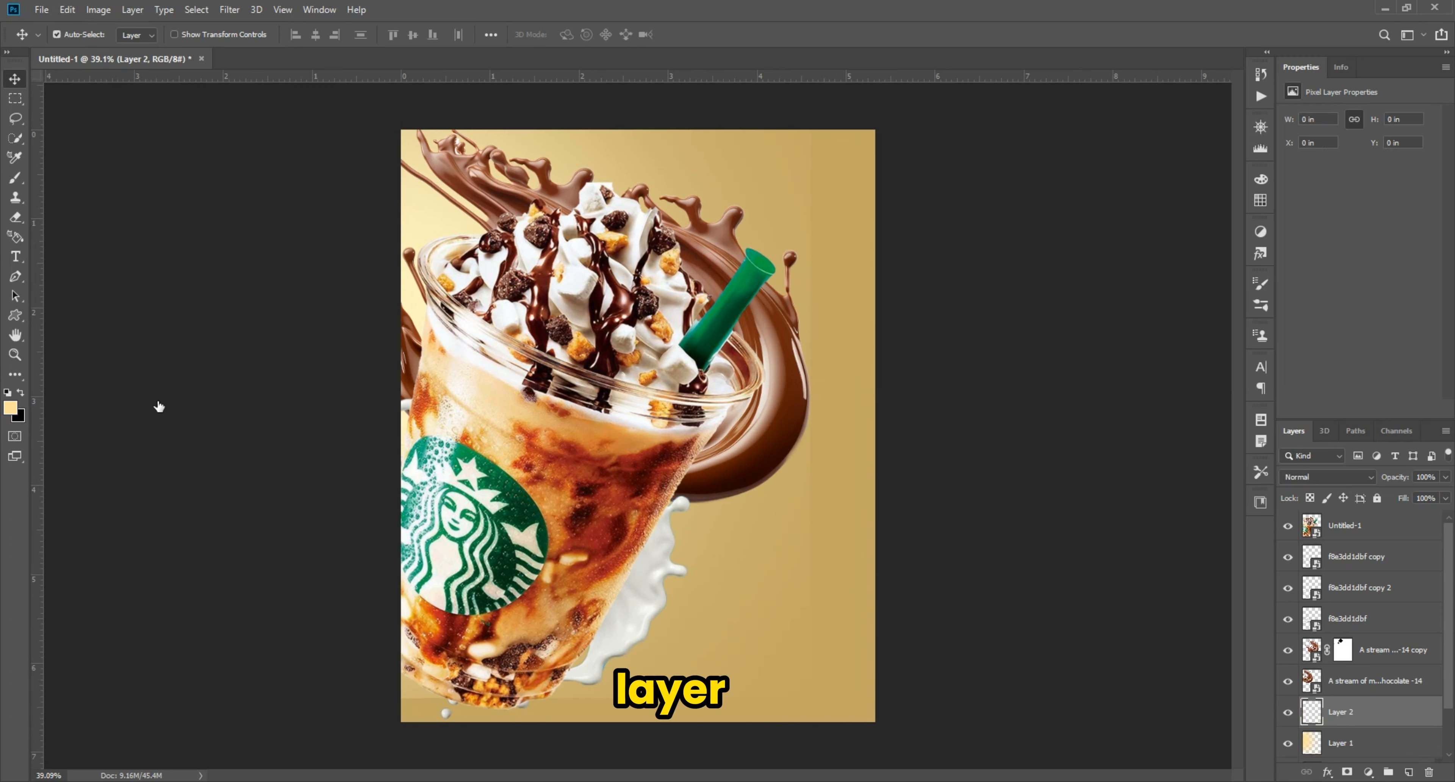
click(9, 408)
click(1208, 512)
click(1325, 477)
click(1304, 531)
Paint a soft glow behind the whipped cream and the cup's upper left with a 1900 px brush
click(22, 182)
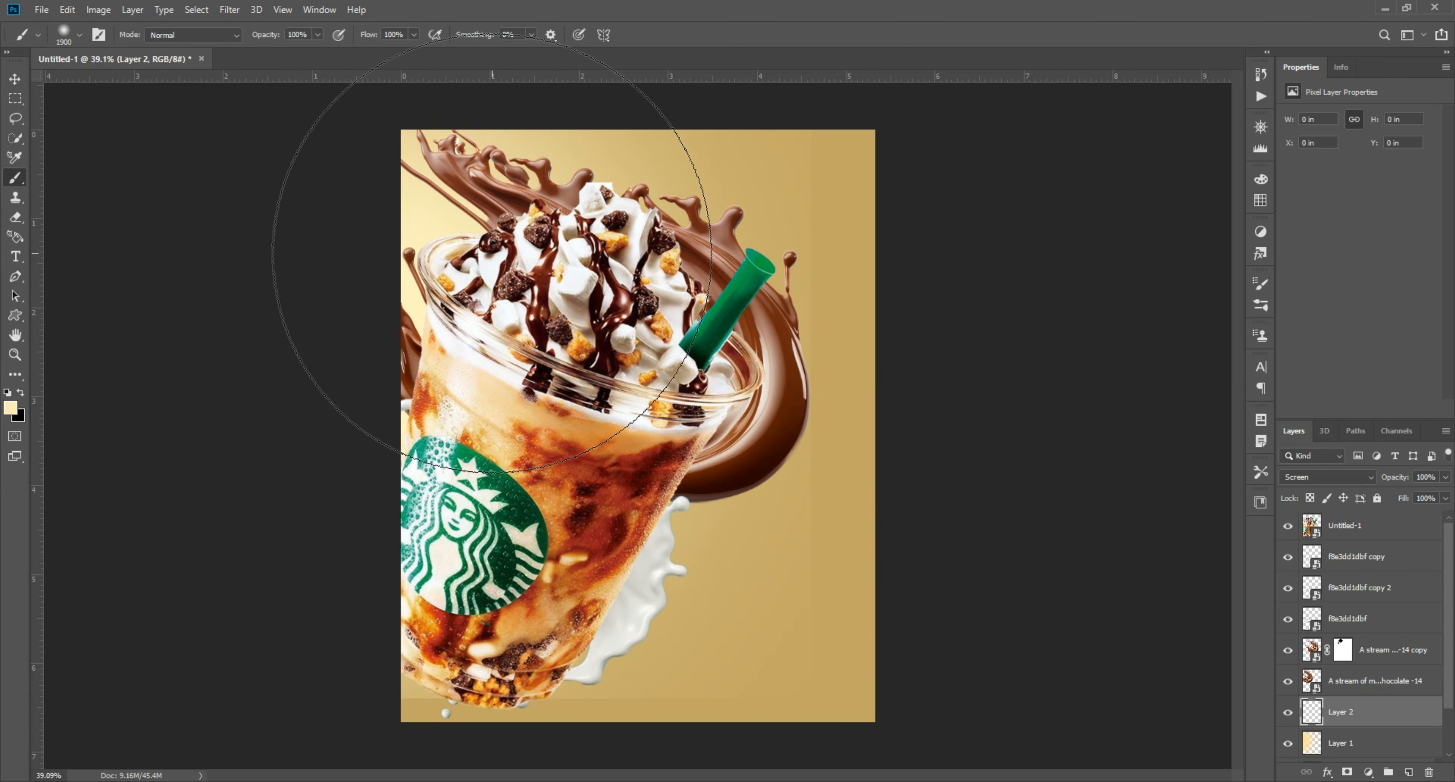
click(500, 271)
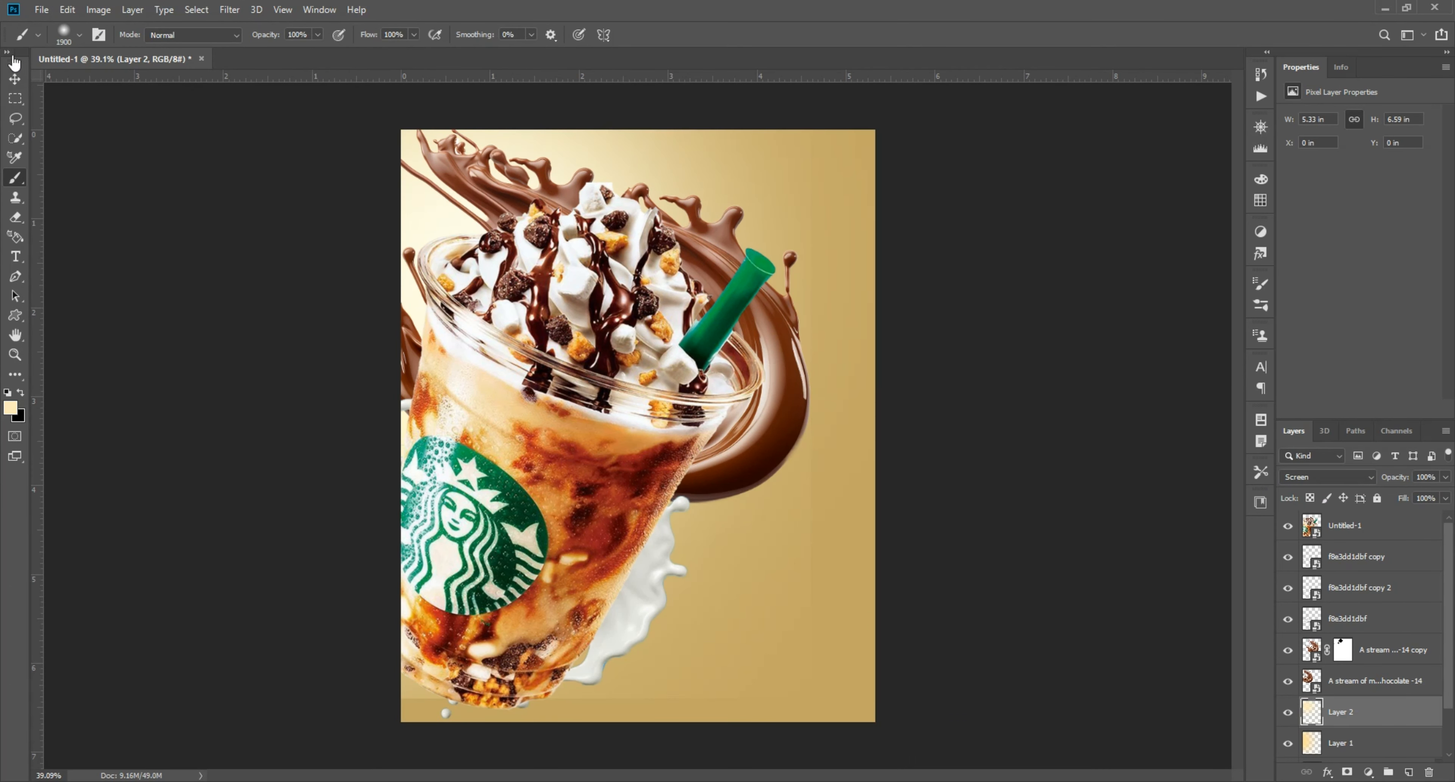
click(20, 76)
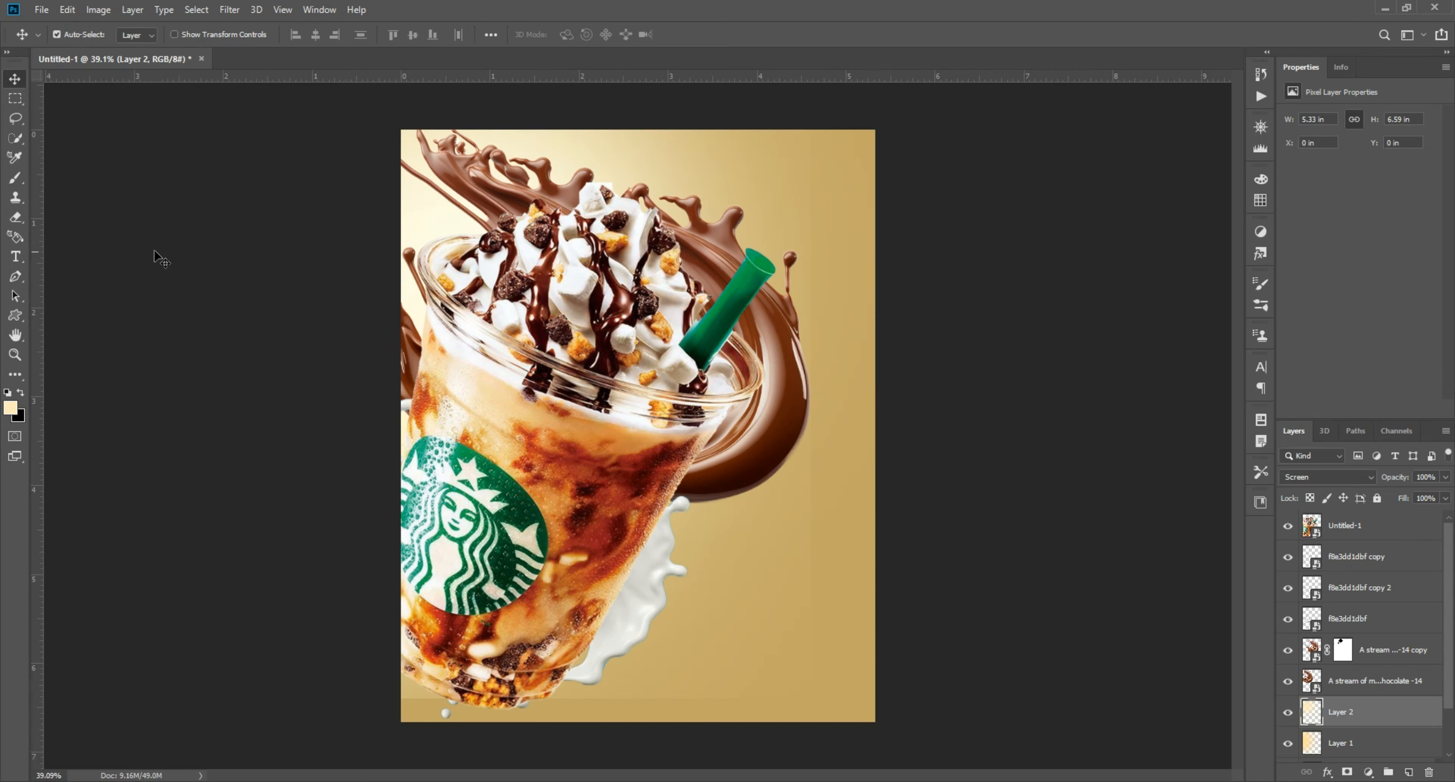
Compare the poster with the second glow layer hidden and shown
scroll(382, 290, down, 3)
scroll(511, 389, up, 2)
scroll(511, 388, down, 3)
scroll(500, 383, up, 5)
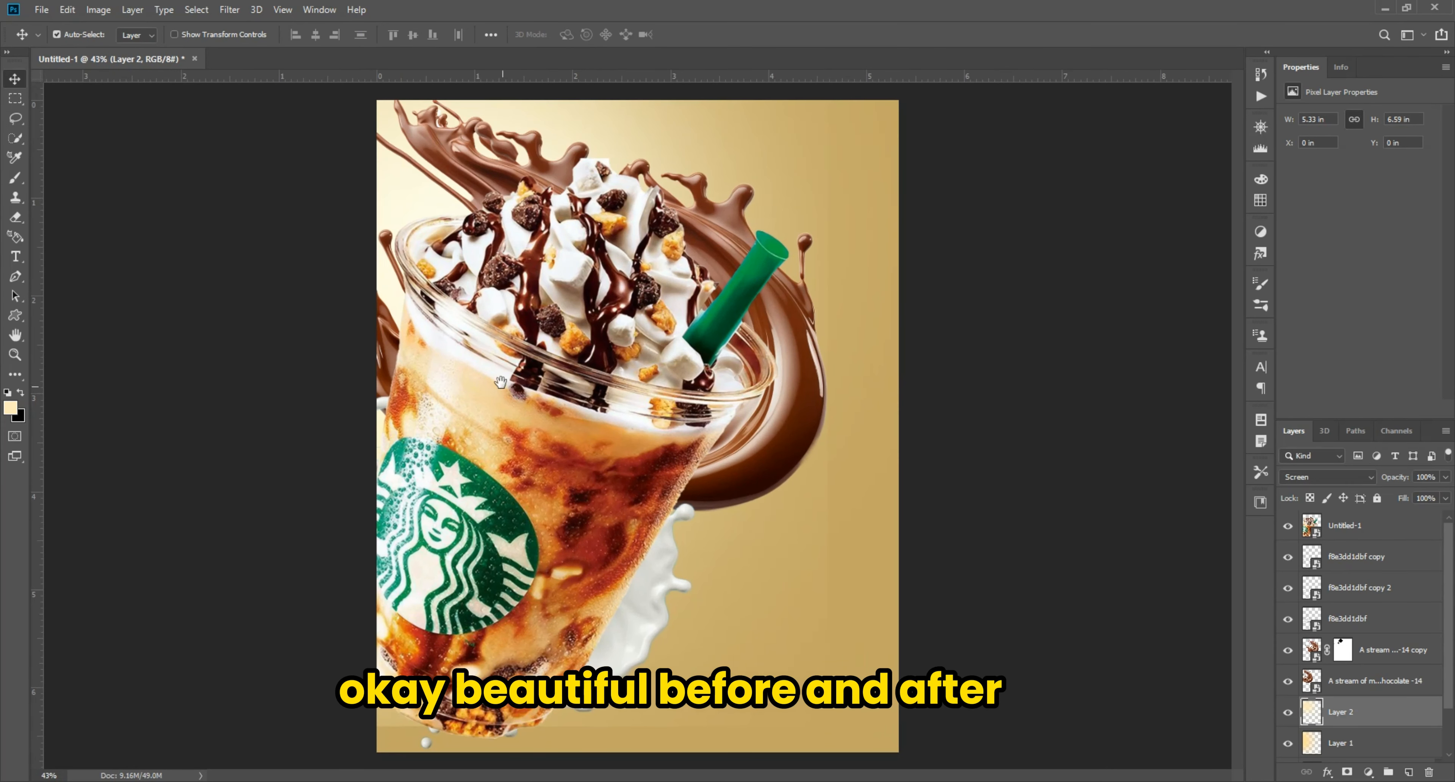
mouse_move(1284, 720)
mouse_down()
mouse_move(1288, 745)
mouse_move(1287, 715)
mouse_up()
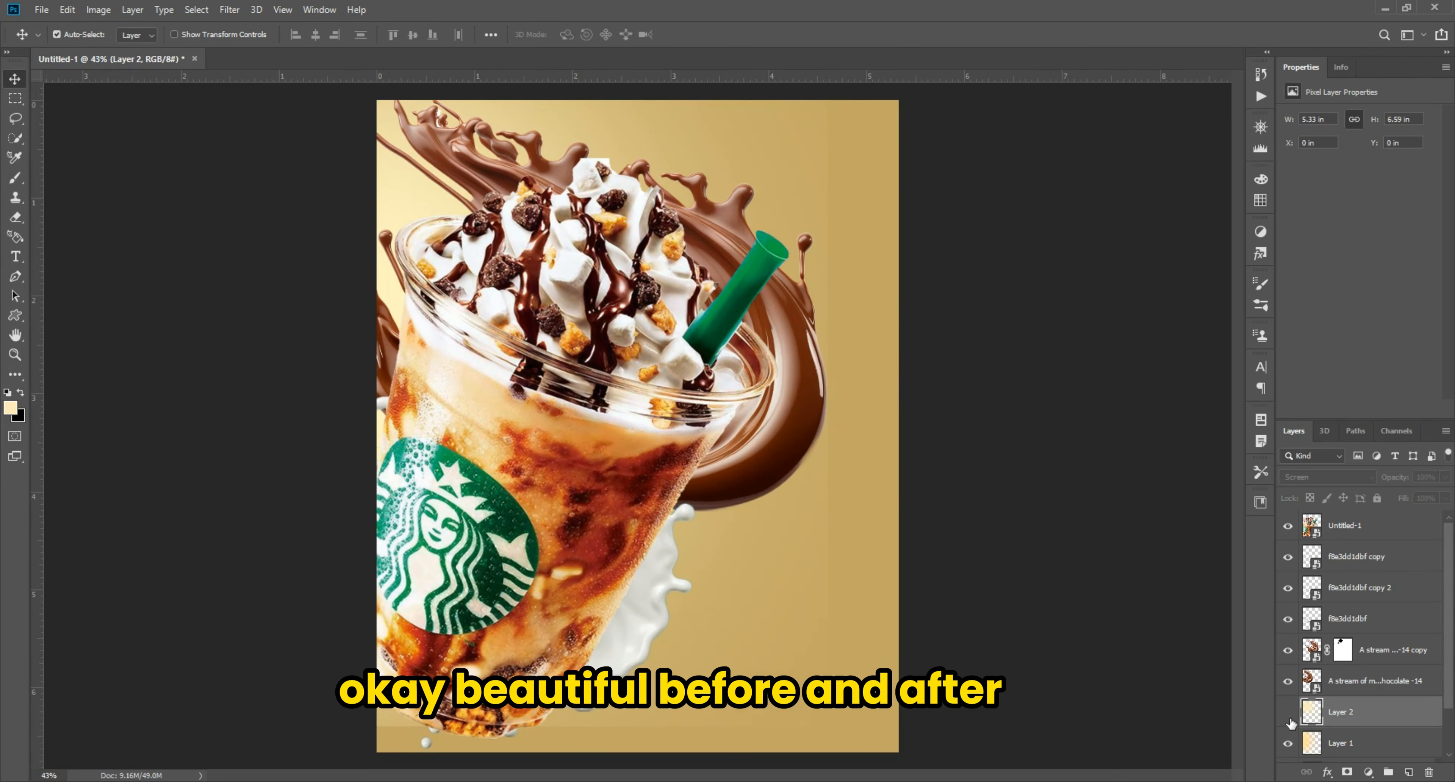
click(1045, 508)
scroll(673, 318, down, 2)
scroll(672, 318, up, 1)
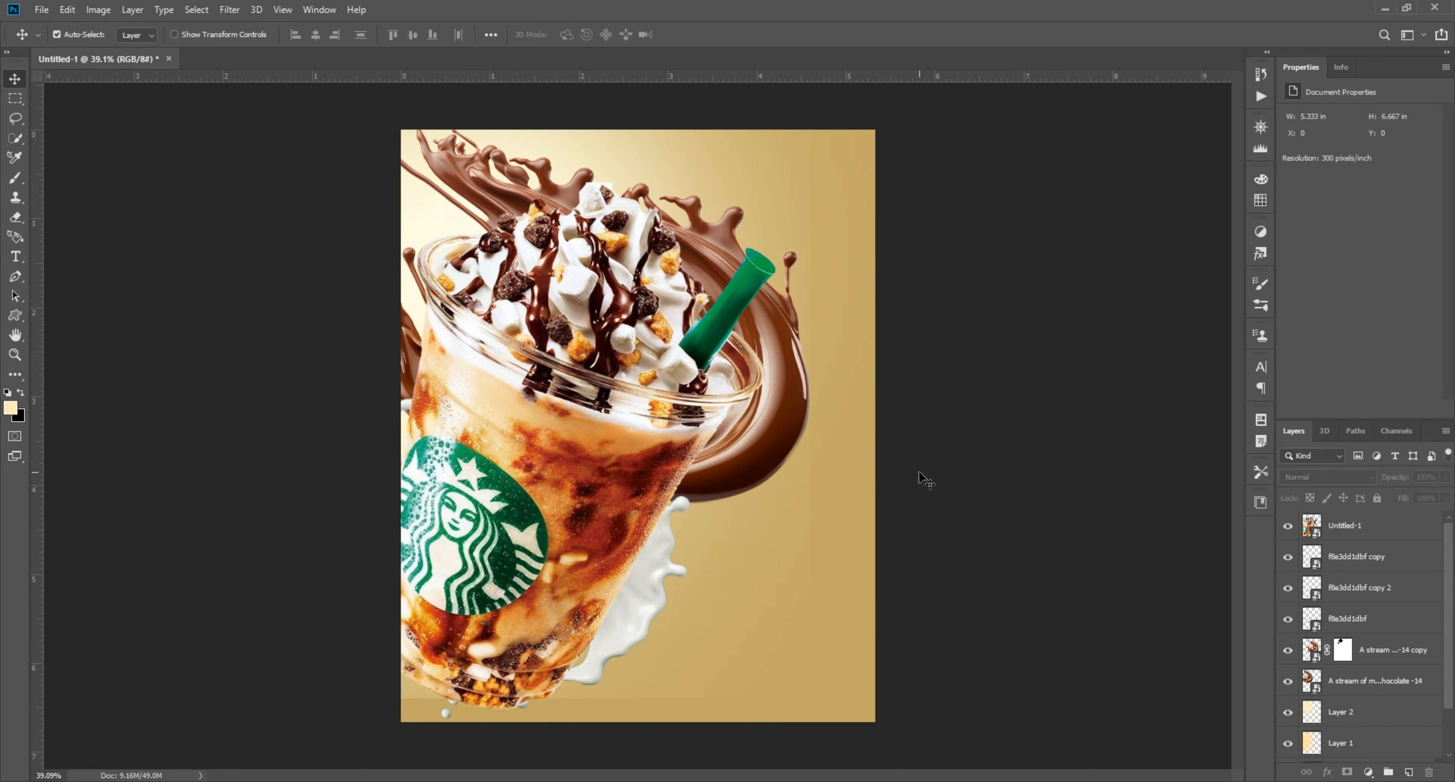
Add a new layer clipped to the cup, set the foreground colour to #ffe09b and the blend mode to Screen
scroll(439, 457, down, 1)
scroll(487, 472, up, 4)
drag(505, 484, 476, 370)
click(481, 415)
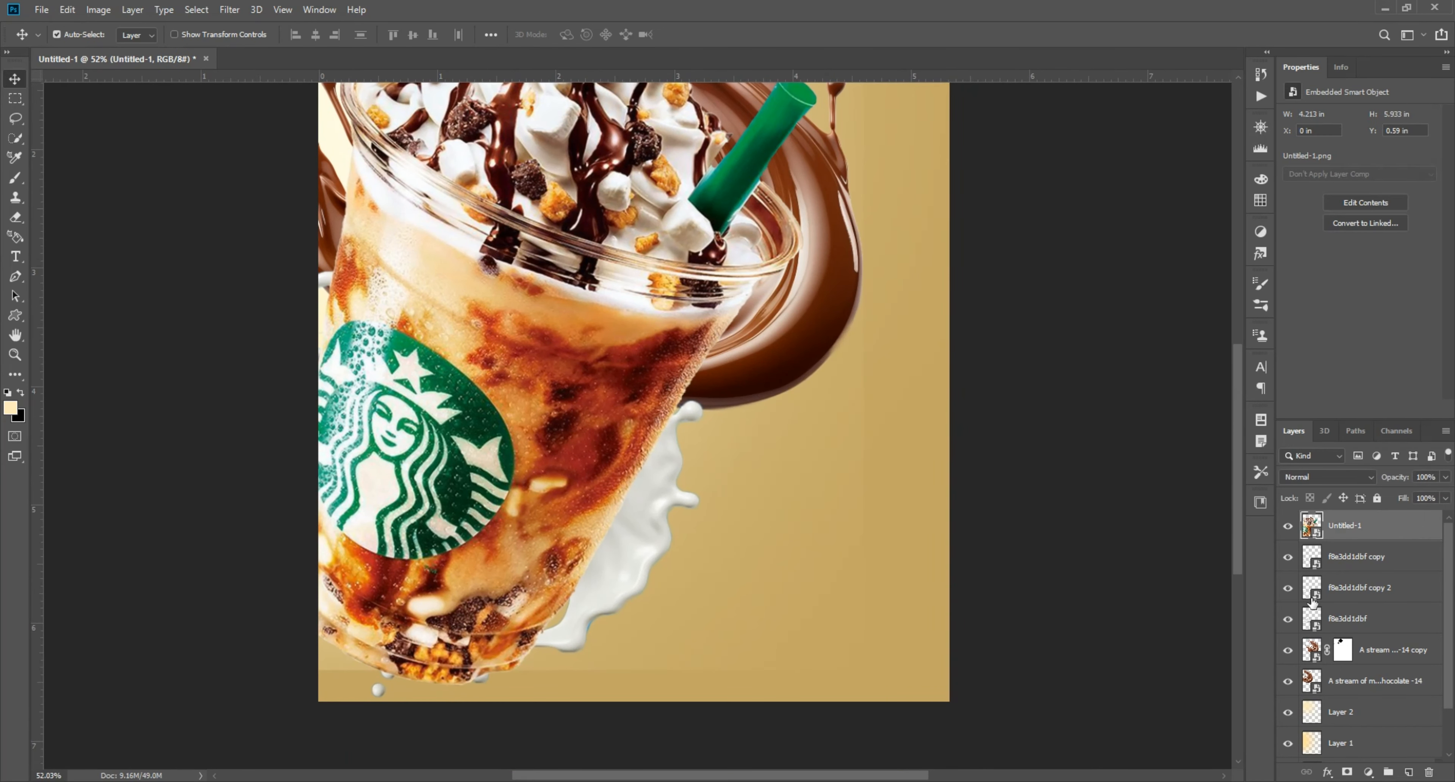
click(1408, 773)
key(ctrl+0)
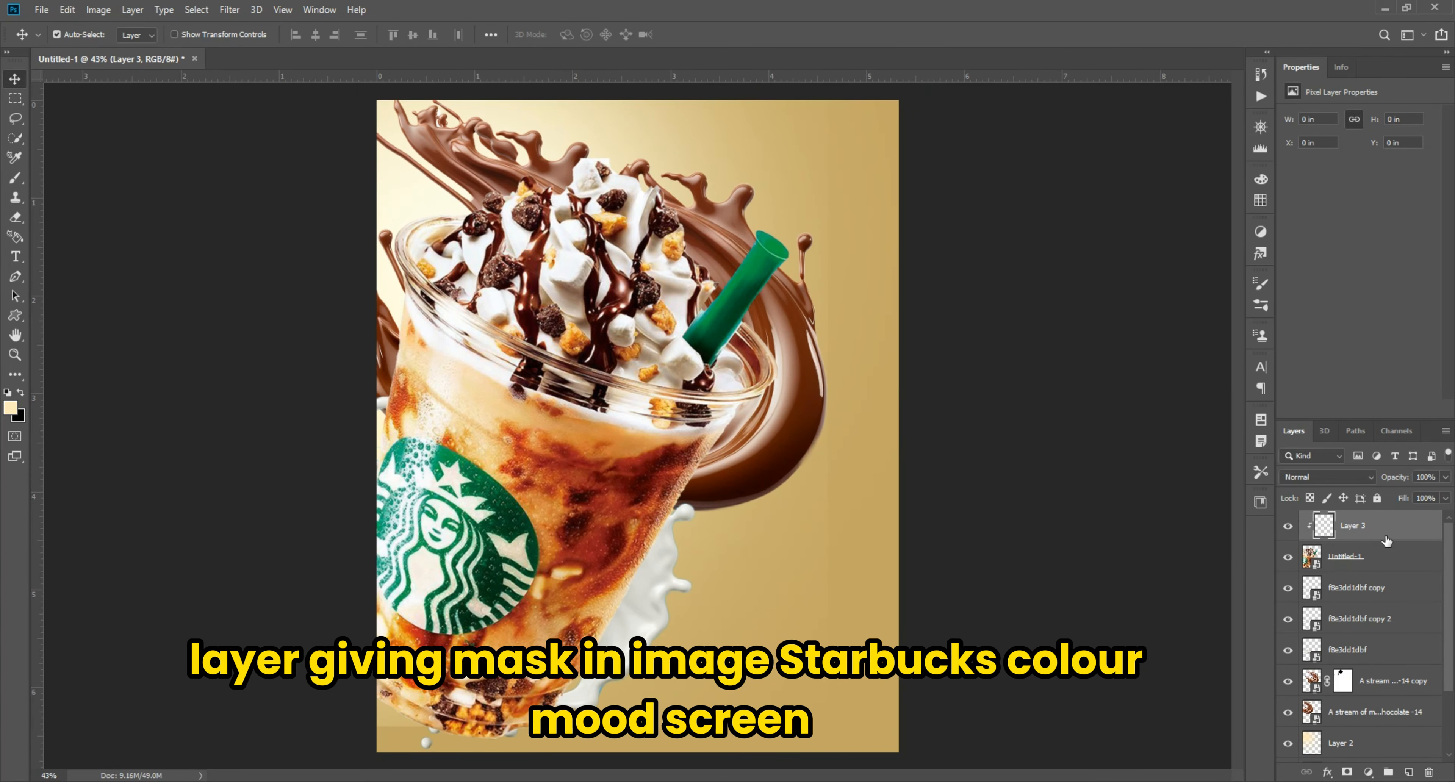
click(10, 407)
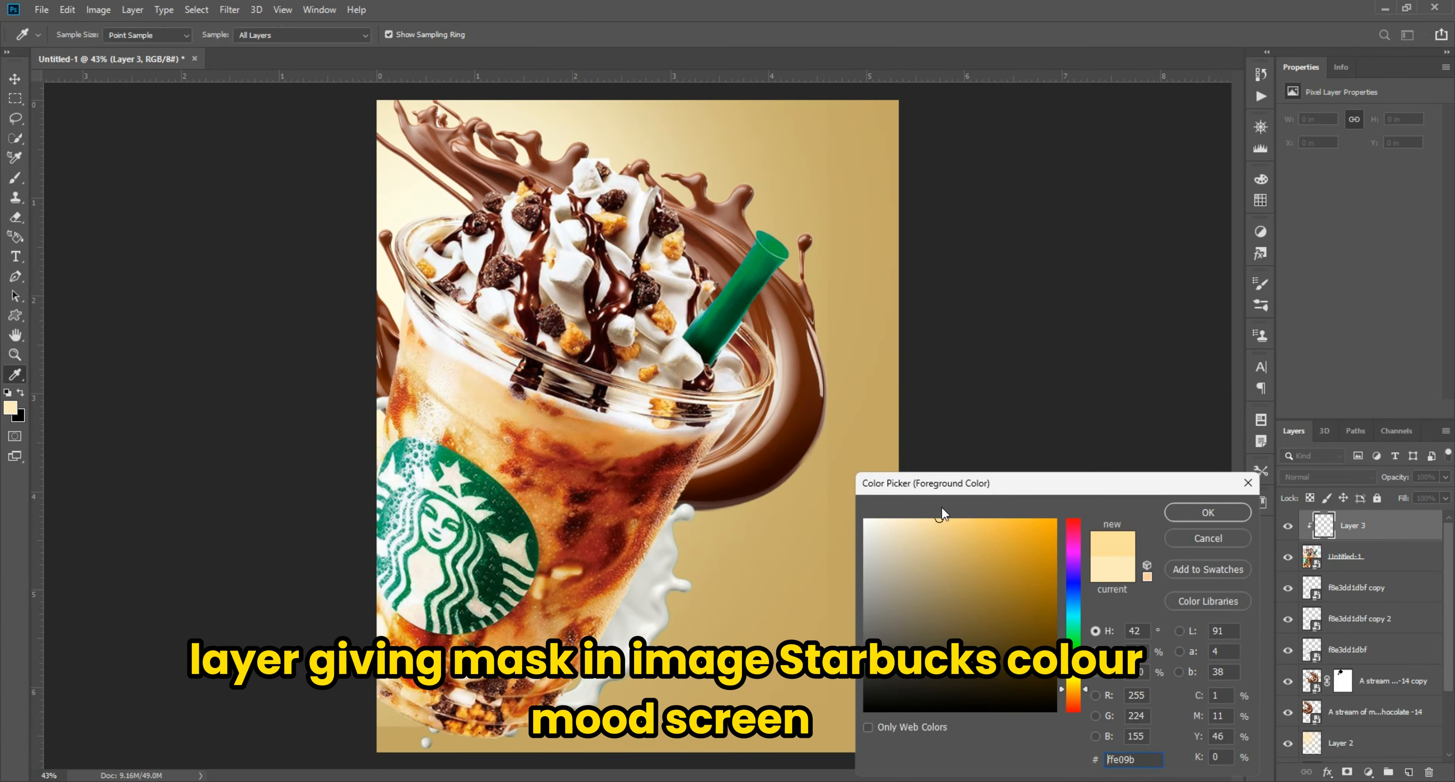
click(1206, 512)
click(1299, 477)
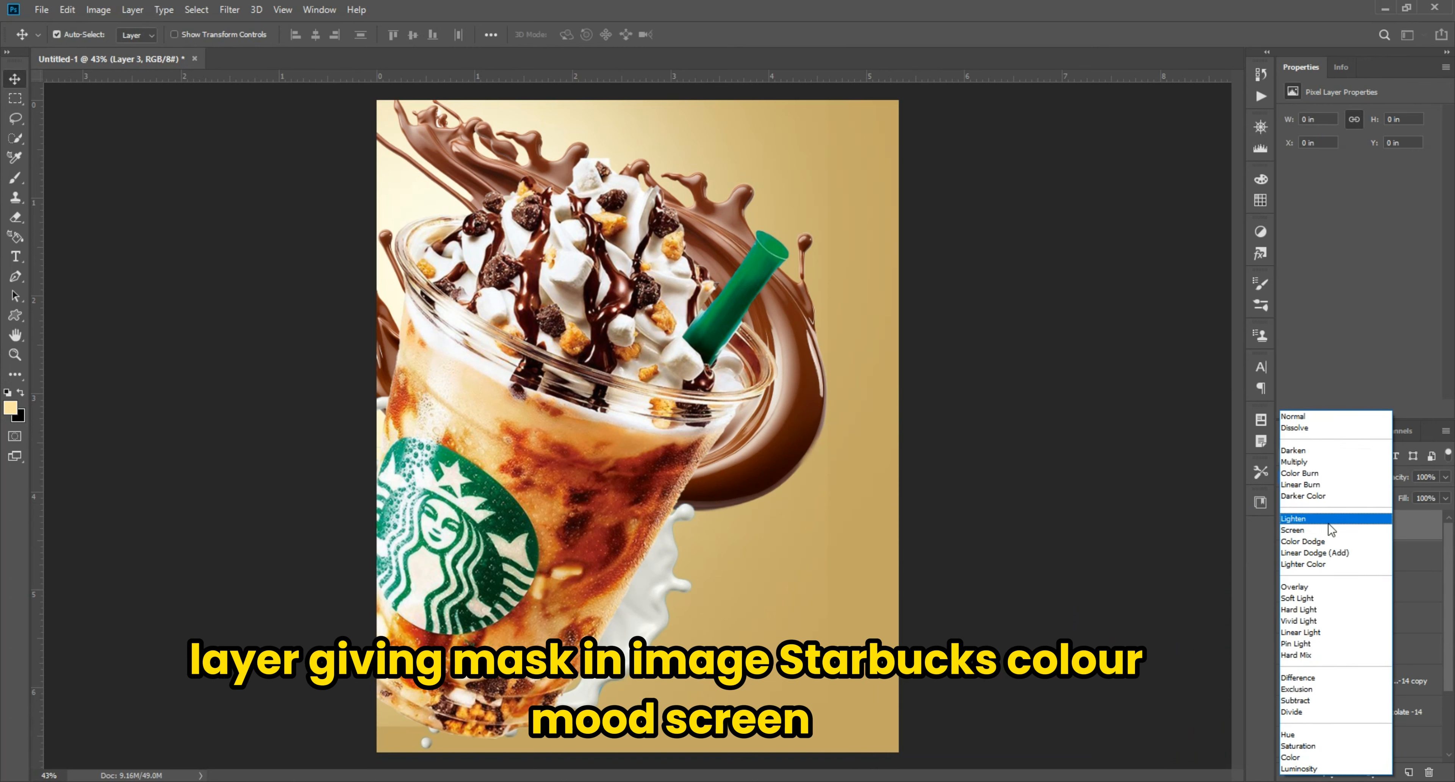
click(1304, 528)
Brush a soft highlight along the left of the cup's rim and upper side with a 175 px brush
click(8, 179)
scroll(325, 269, up, 5)
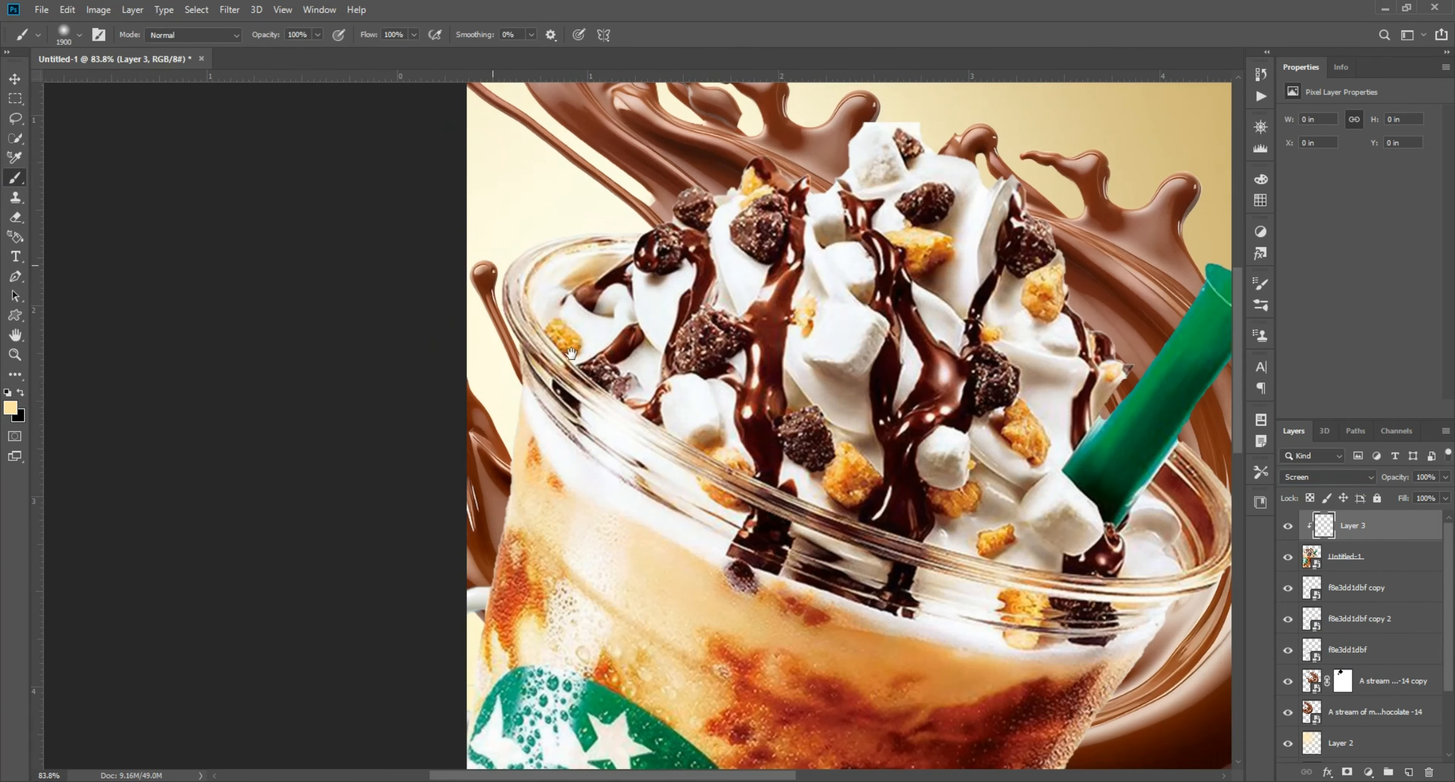
key(bracketleft)
key(bracketleft)
key(bracketleft)
key(bracketleft)
key(bracketleft)
key(bracketleft)
key(bracketleft)
key(bracketleft)
key(bracketleft)
key(bracketleft)
key(bracketleft)
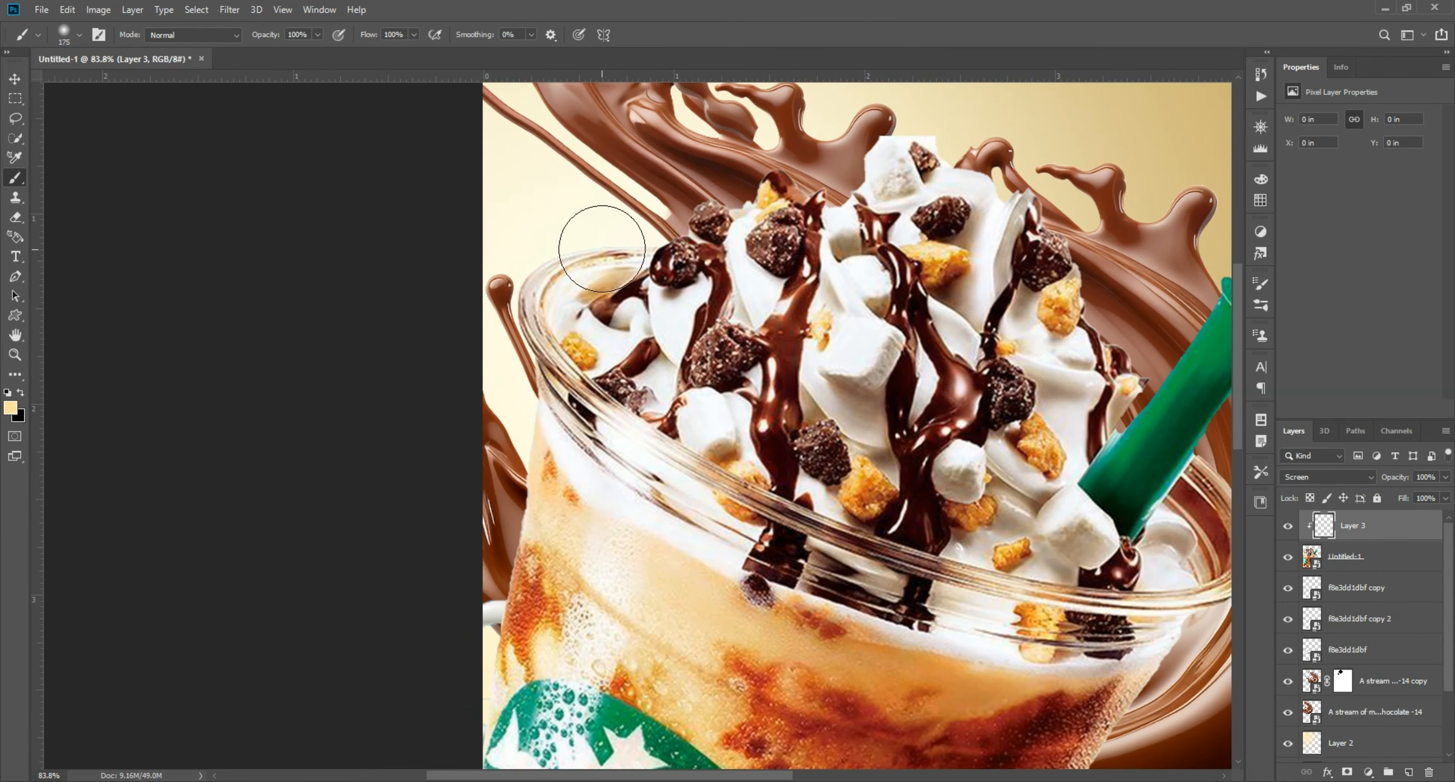
drag(513, 291, 537, 420)
key(space)
mouse_move(537, 420)
mouse_down()
mouse_move(550, 283)
mouse_move(501, 441)
mouse_up()
key(space)
mouse_move(502, 442)
mouse_down()
mouse_move(546, 317)
mouse_move(591, 352)
mouse_up()
scroll(560, 397, up, 3)
key(space)
Enlarge the brush to 500 px and paint the highlight down the cup's left edge, past the logo to the base
key(bracketright)
key(bracketright)
key(bracketright)
key(bracketright)
key(bracketright)
key(bracketright)
key(bracketright)
key(bracketright)
click(565, 337)
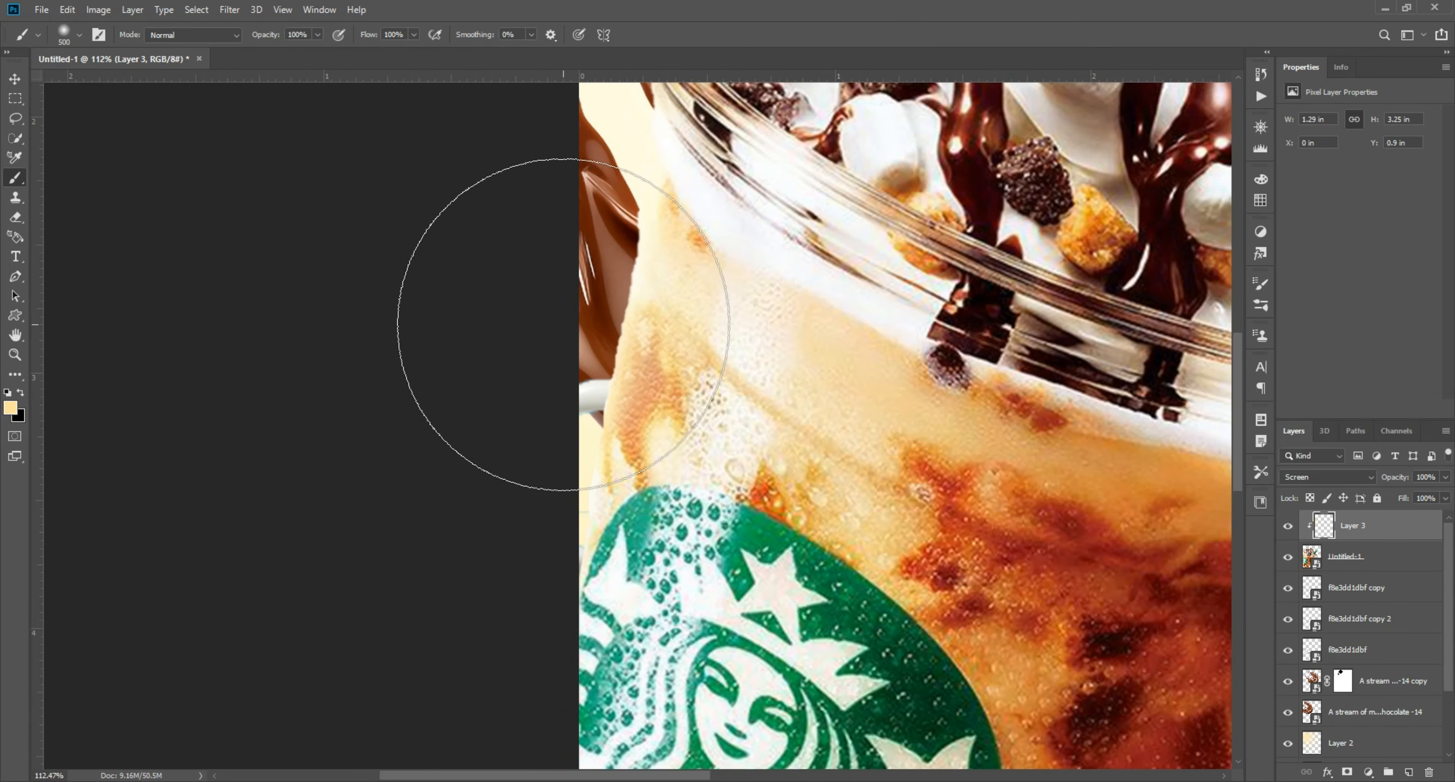
click(468, 478)
scroll(432, 286, down, 7)
scroll(391, 458, up, 4)
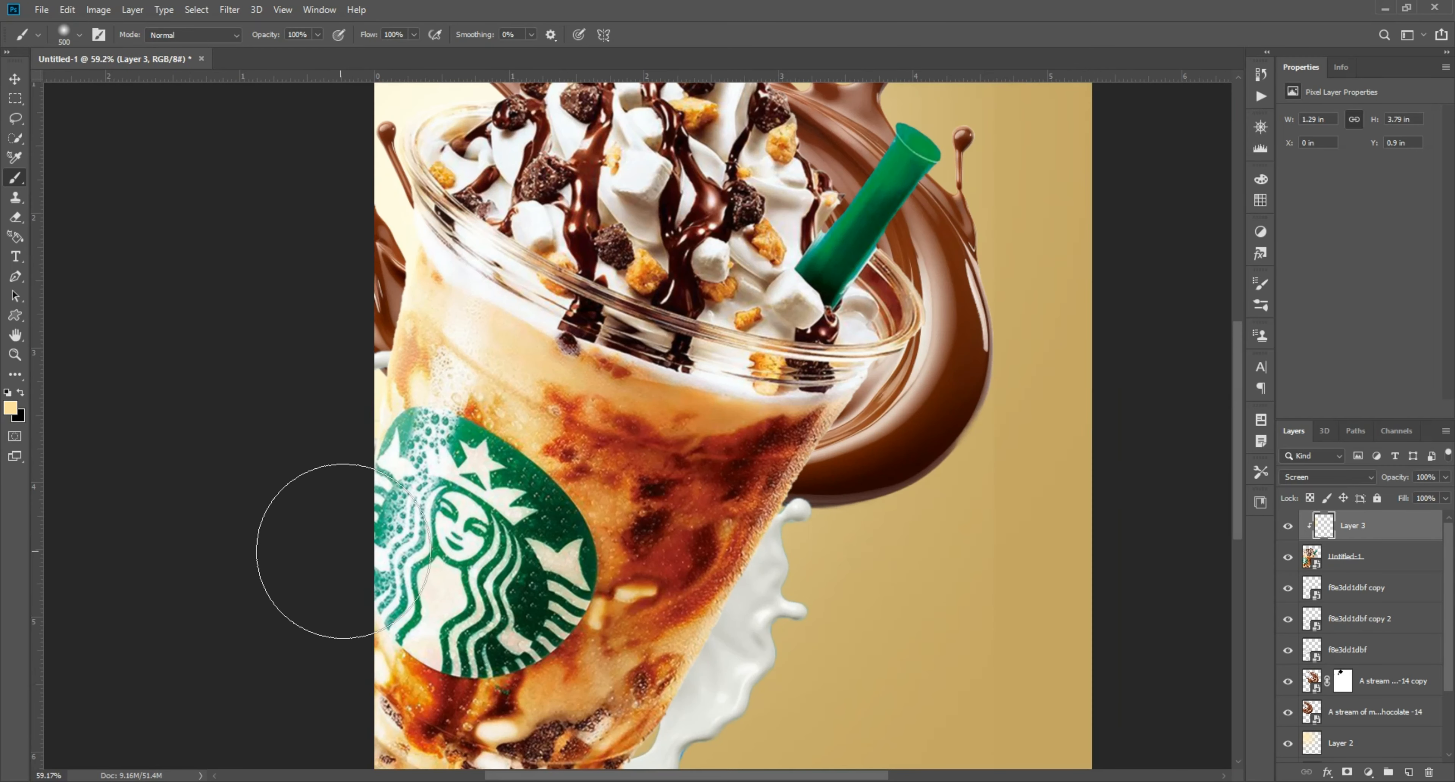
click(343, 551)
key(space)
drag(335, 546, 363, 358)
click(350, 460)
Lower the opacity of the cup's highlight layer to 92%
scroll(374, 477, down, 4)
scroll(379, 472, up, 6)
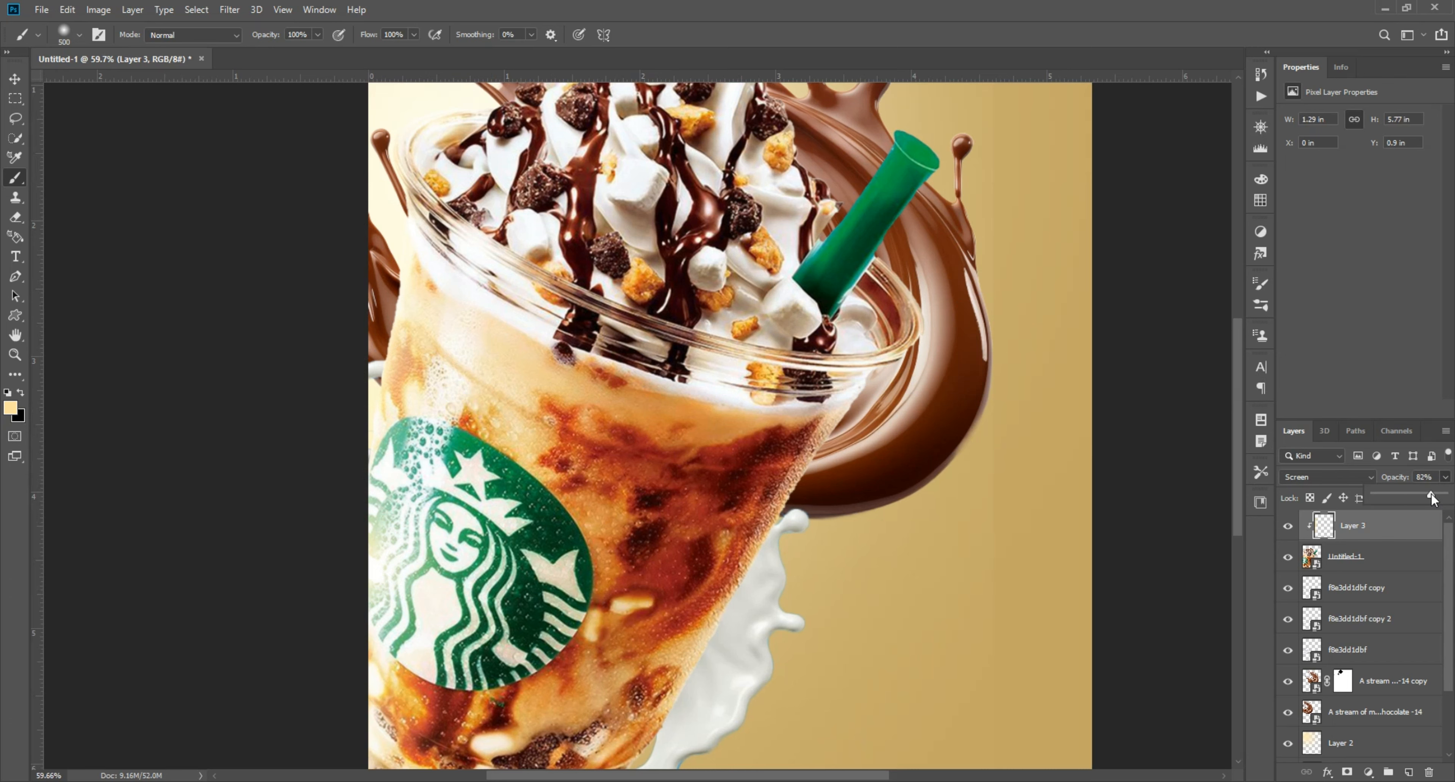
click(15, 78)
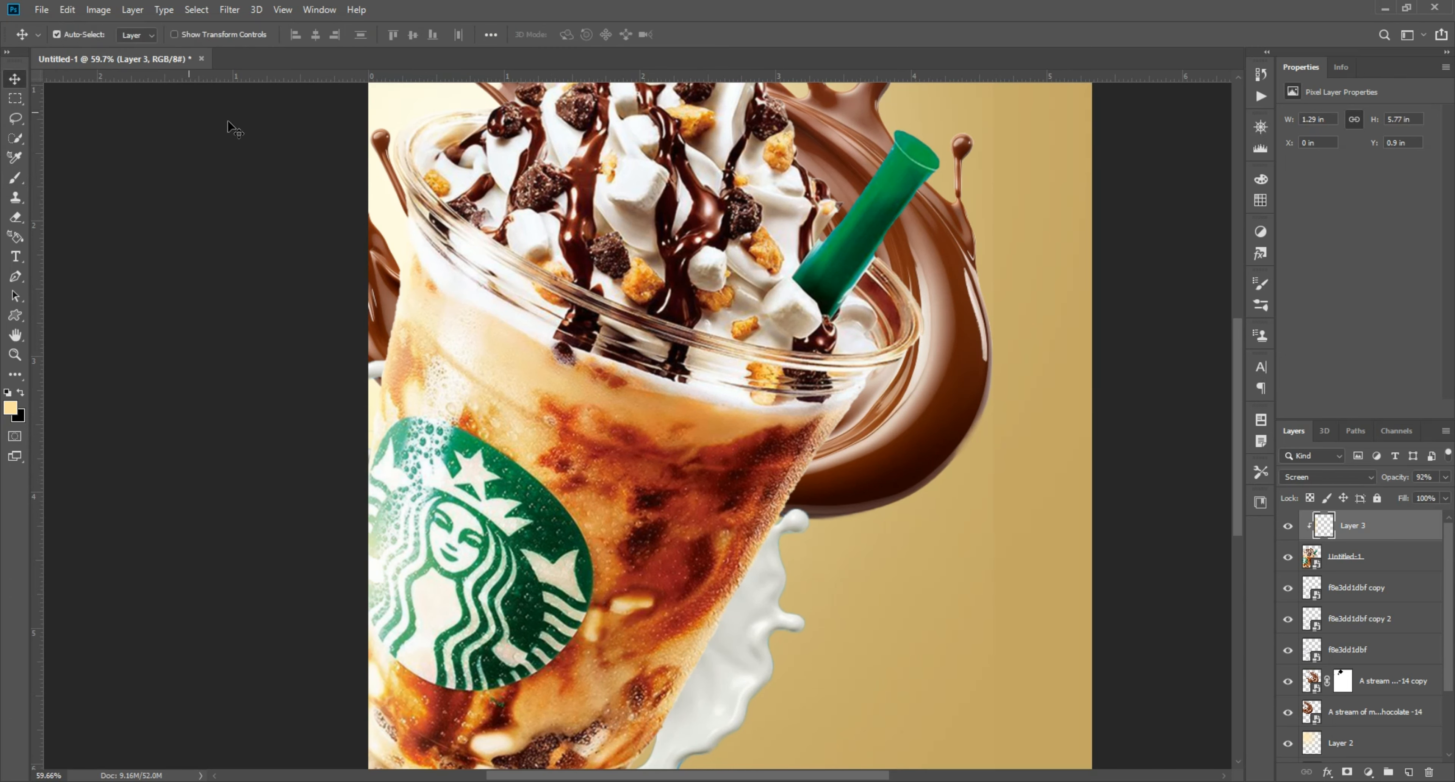
key(ctrl+0)
click(1054, 418)
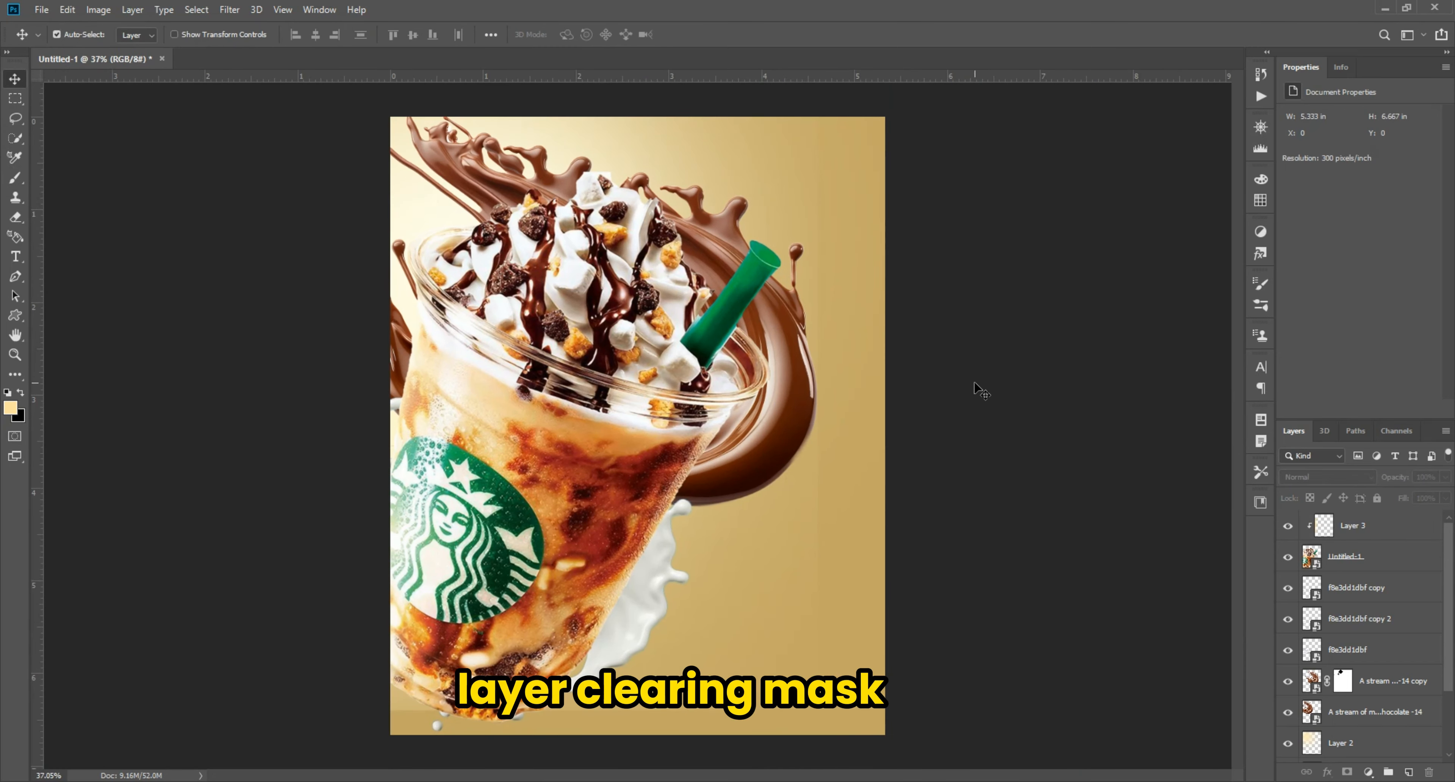
Add a shadow layer clipped directly above the cup, choose a dark brown foreground colour and set the blend mode to Multiply
scroll(594, 551, up, 7)
drag(594, 557, 614, 388)
click(616, 384)
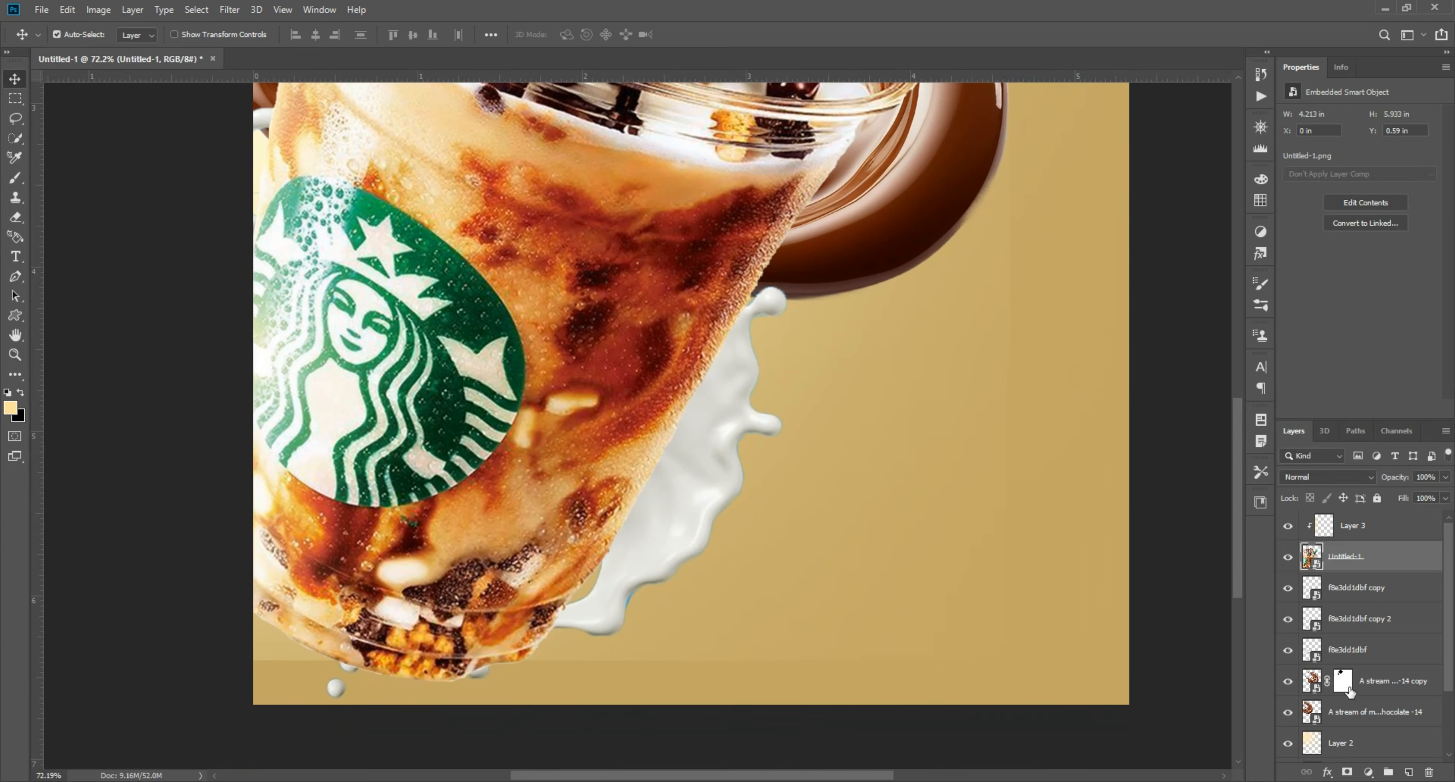
click(1407, 772)
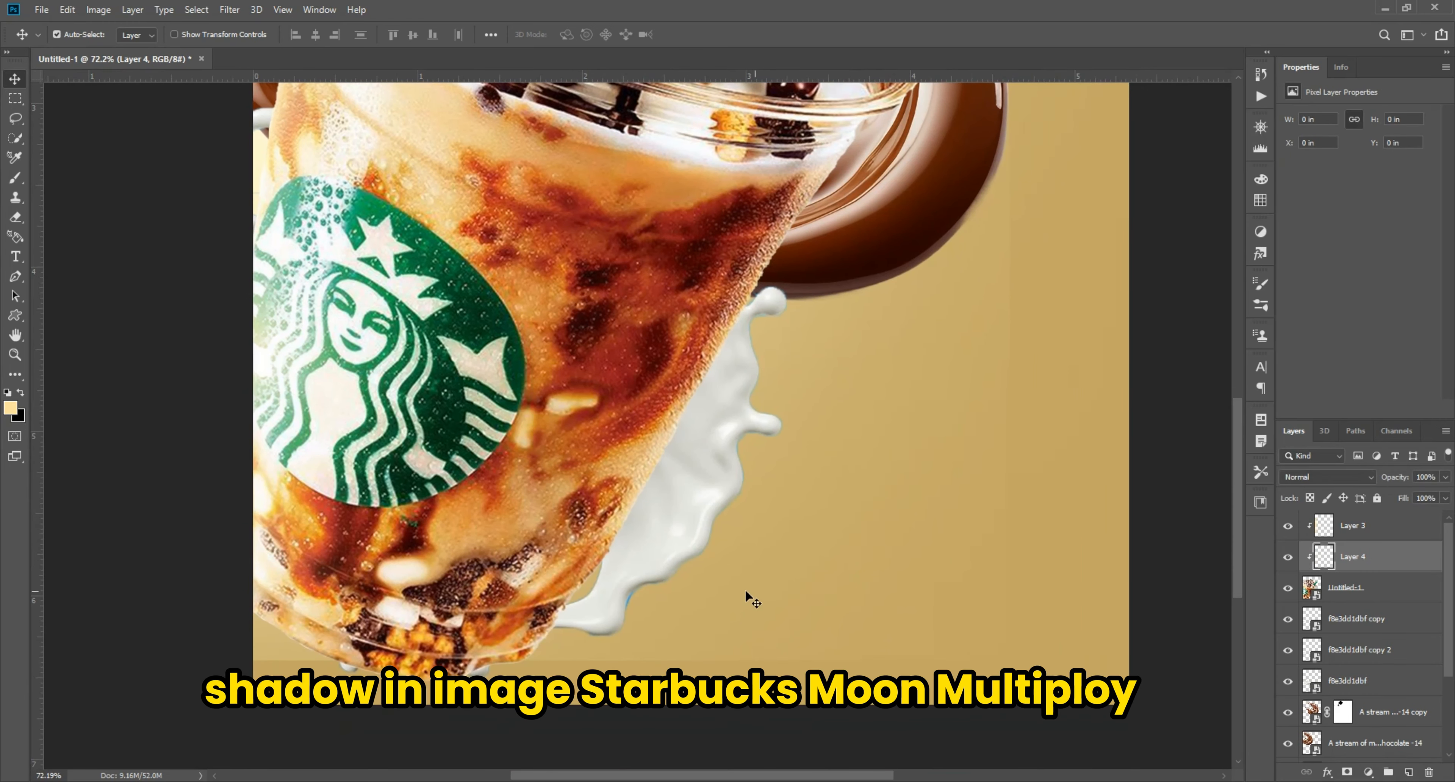
click(9, 407)
click(673, 426)
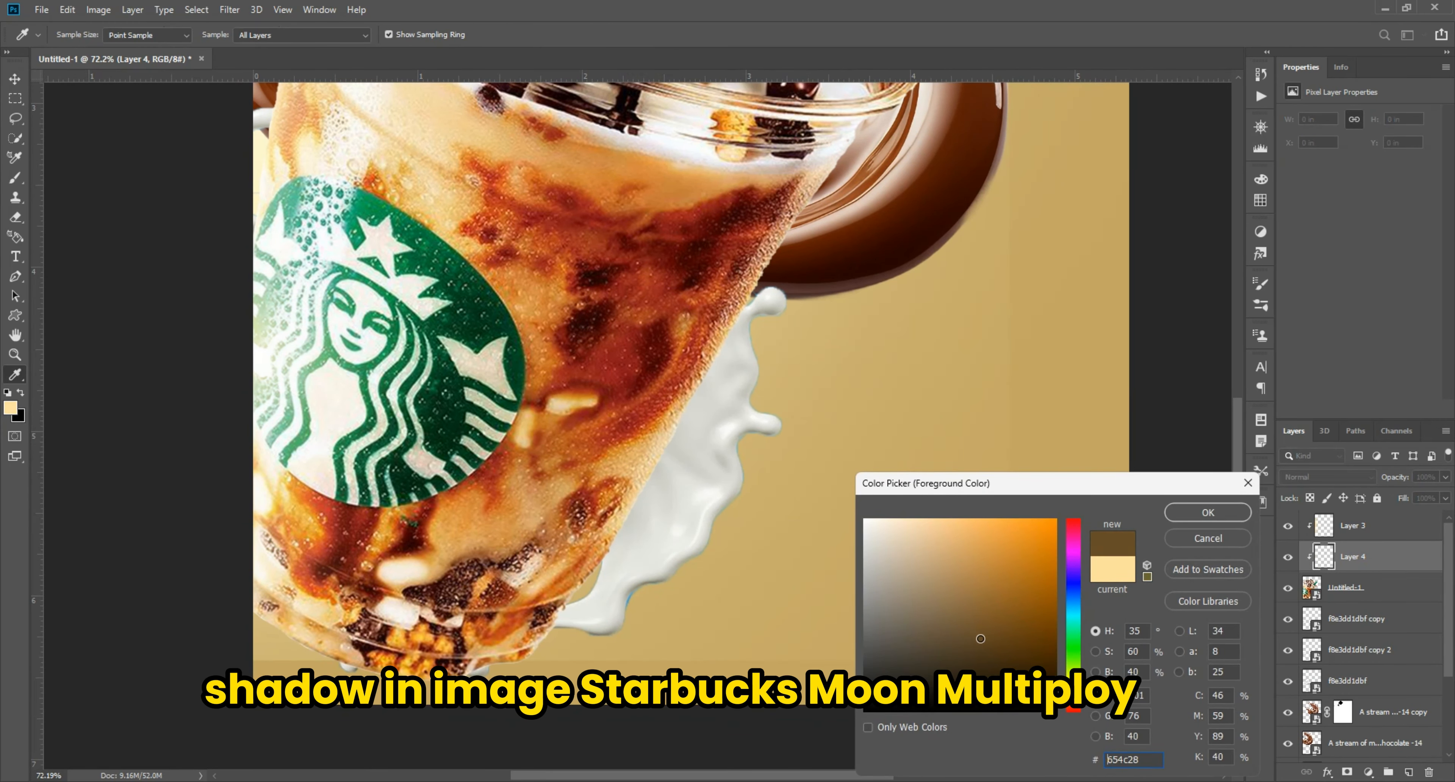
click(1207, 513)
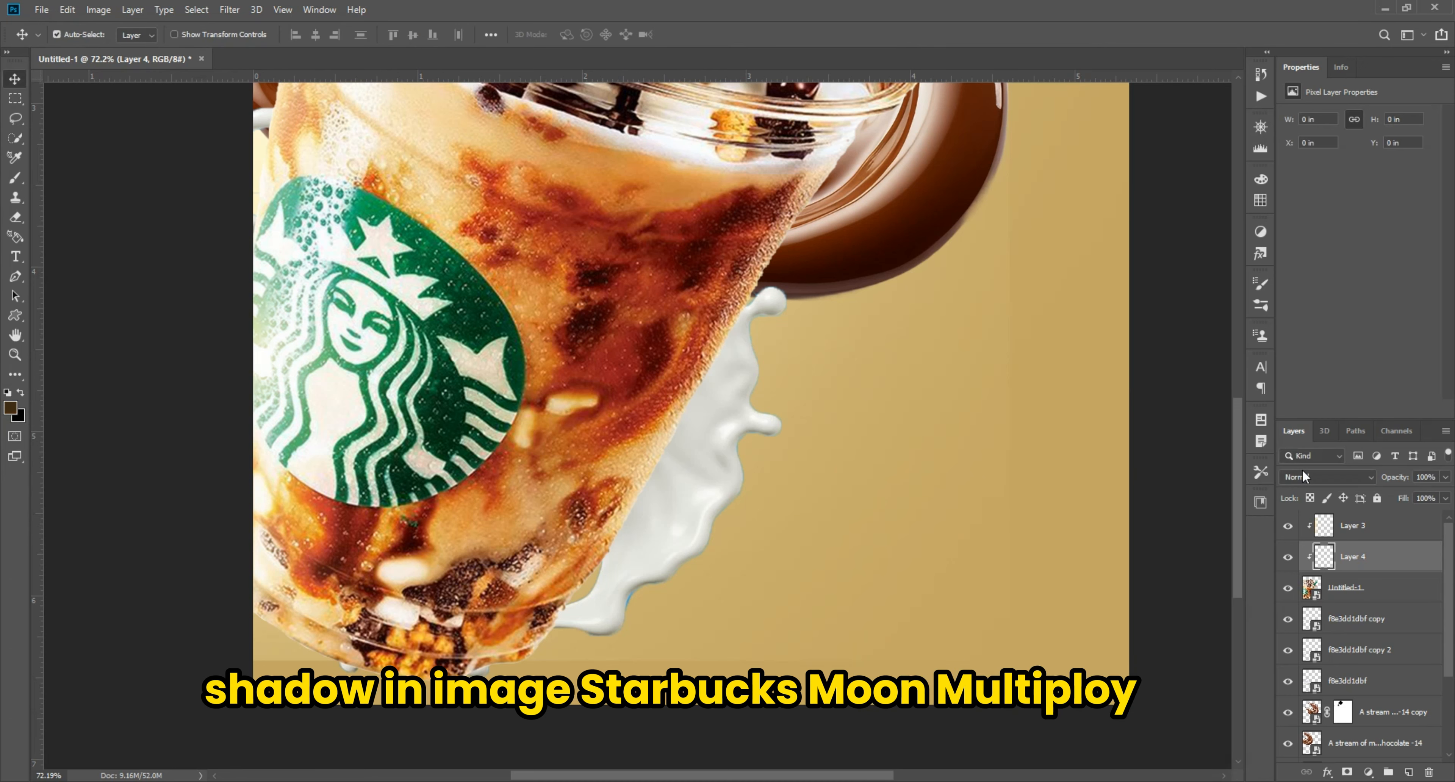
click(1325, 477)
click(1319, 465)
Ready the soft brush for shading at 37% flow and reduce its size to 150 px
key(b)
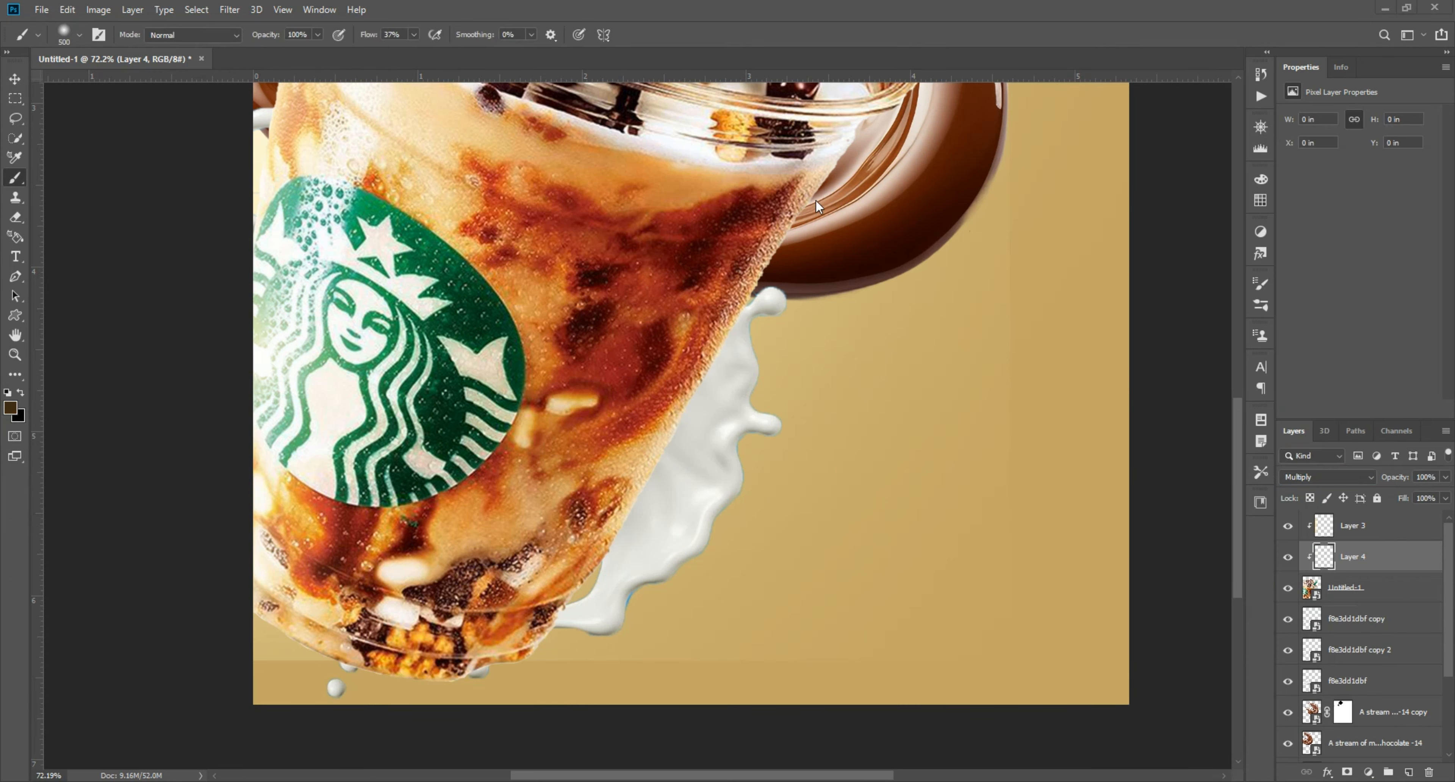
scroll(795, 374, up, 3)
key(bracketleft)
key(bracketleft)
key(bracketleft)
key(bracketleft)
key(bracketleft)
key(bracketleft)
key(bracketleft)
key(bracketleft)
key(bracketleft)
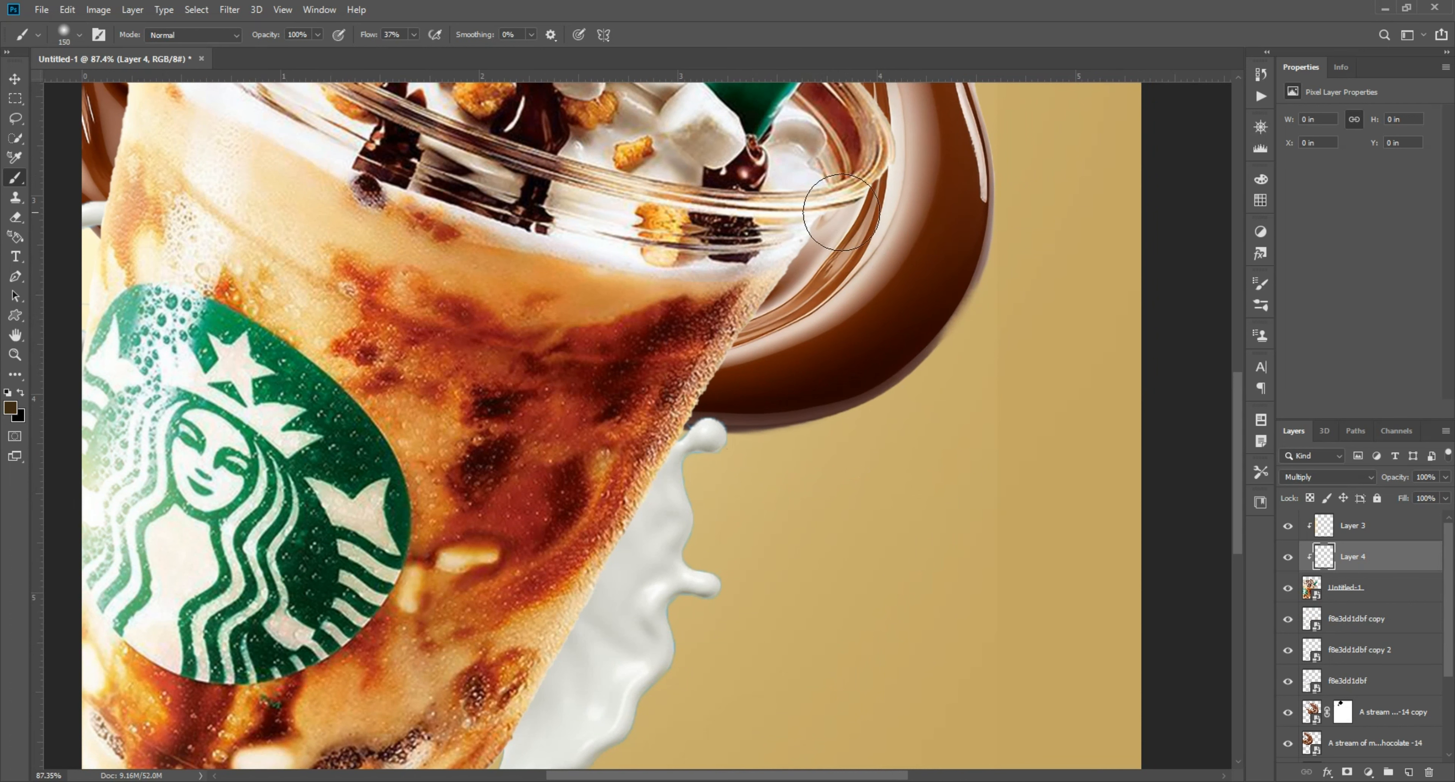
Try a shadow stroke below the right end of the cup's rim and undo it
mouse_move(897, 195)
mouse_down()
mouse_move(882, 247)
mouse_move(734, 382)
mouse_up()
key(ctrl+z)
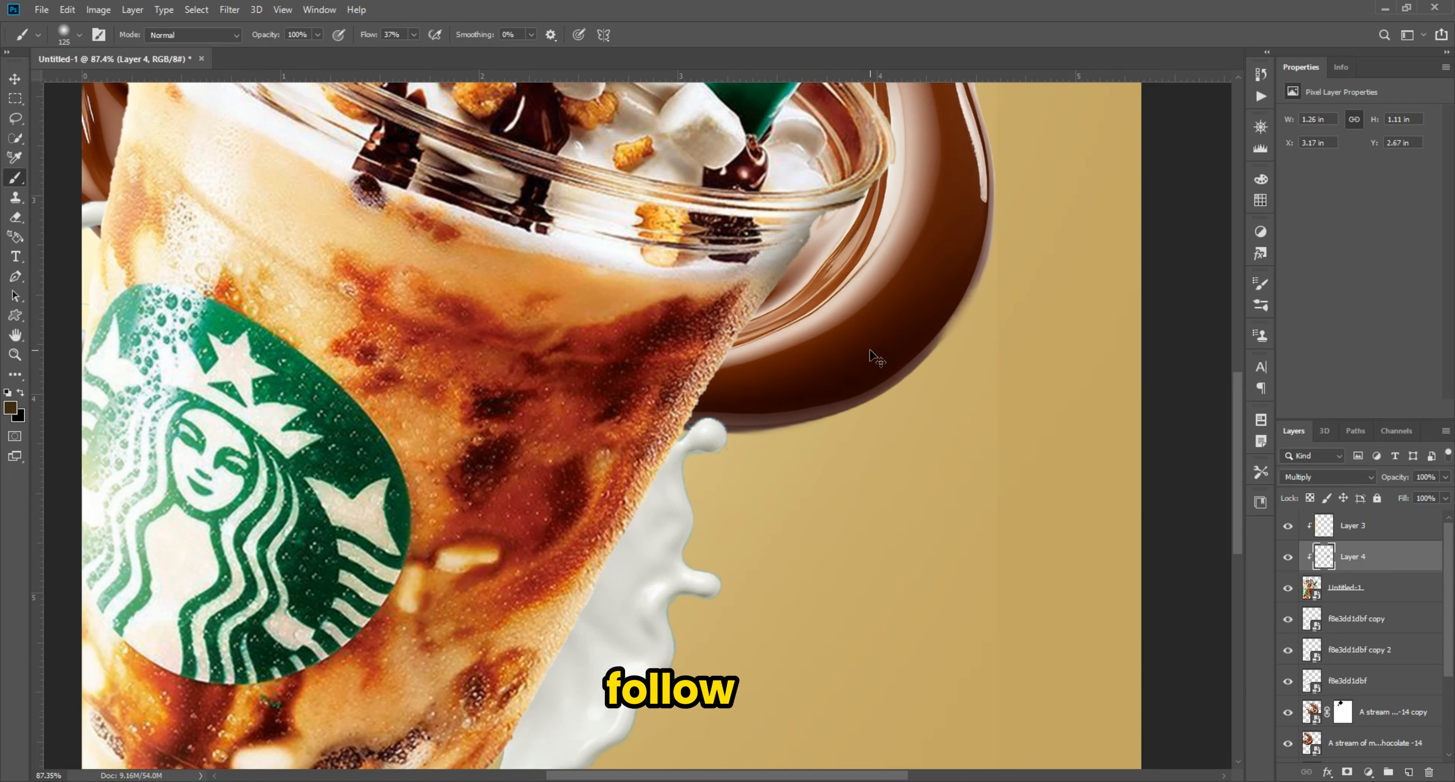
key(ctrl+z)
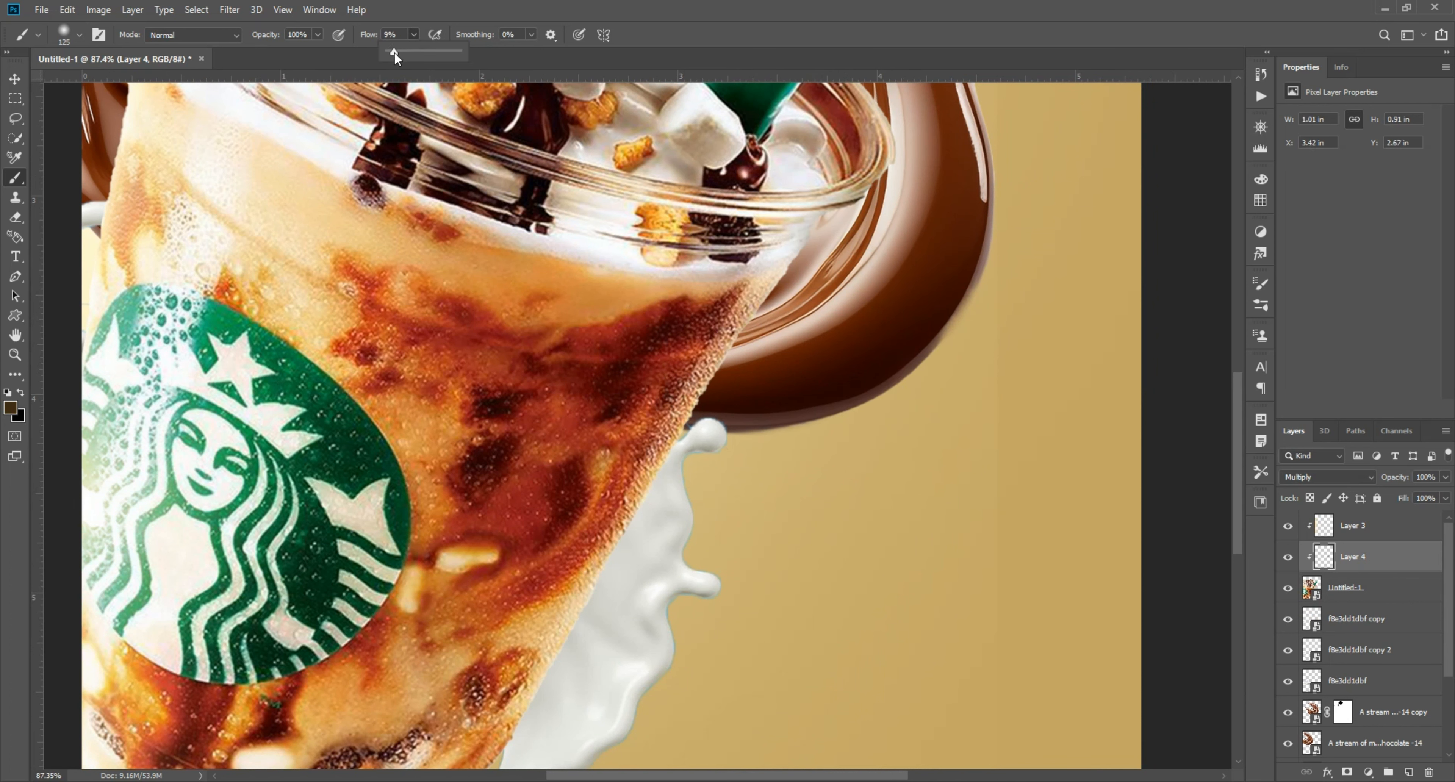
Set the brush flow to 6% and paint a soft shadow down the cup's right edge with a 125 px brush
drag(394, 52, 391, 52)
mouse_move(865, 183)
mouse_down()
mouse_move(751, 322)
mouse_move(621, 554)
mouse_move(641, 478)
mouse_up()
mouse_move(641, 478)
mouse_down()
mouse_move(806, 174)
mouse_move(553, 621)
mouse_move(808, 169)
mouse_up()
mouse_move(792, 193)
mouse_down()
mouse_move(457, 721)
mouse_move(571, 542)
mouse_move(463, 703)
mouse_move(540, 508)
mouse_up()
mouse_move(608, 371)
mouse_down()
mouse_move(425, 636)
mouse_move(538, 565)
mouse_up()
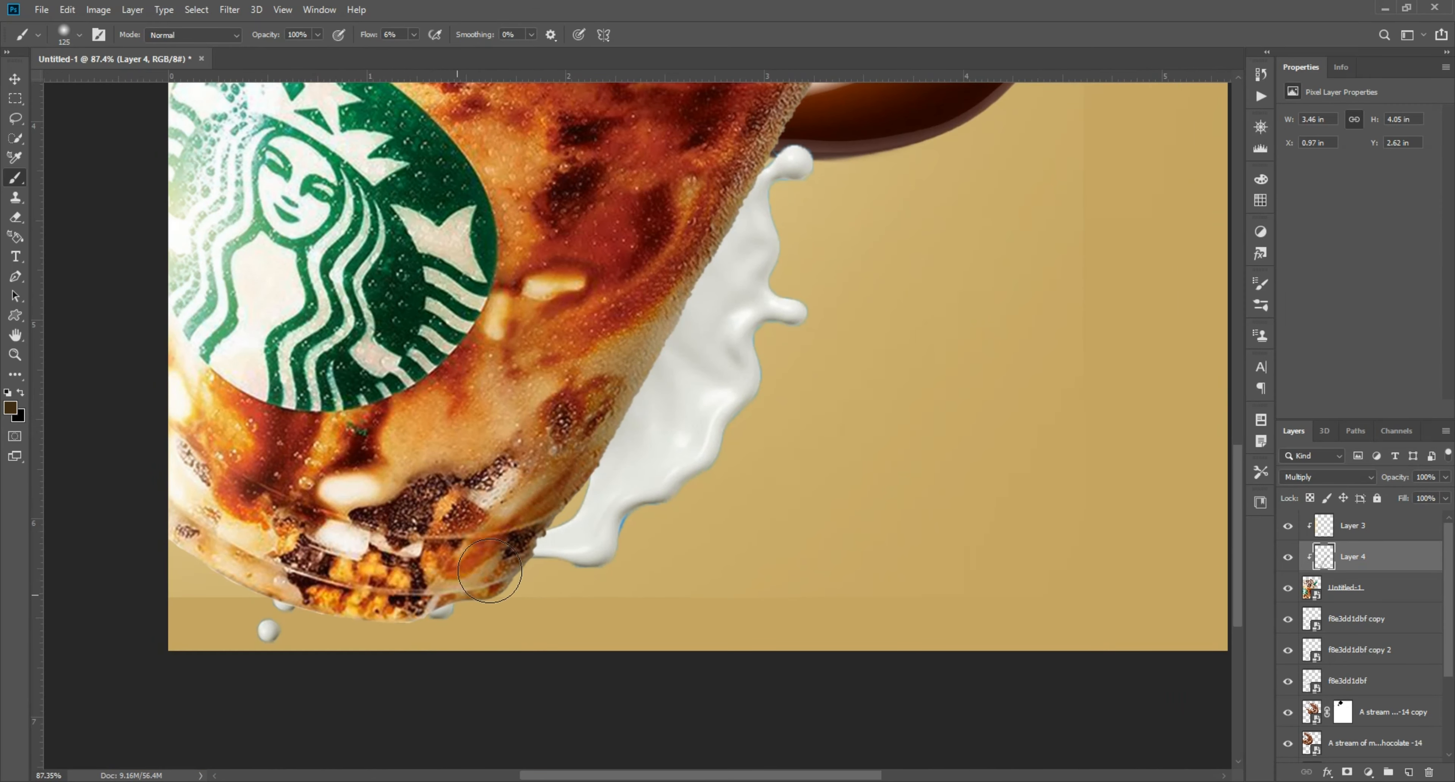
Build up the shadow along the cup's right side and extend it over the rim and straw area
drag(735, 127, 494, 458)
mouse_move(647, 248)
mouse_down()
mouse_move(428, 574)
mouse_move(712, 93)
mouse_move(650, 201)
mouse_up()
drag(675, 156, 563, 288)
drag(637, 141, 513, 325)
drag(576, 266, 488, 367)
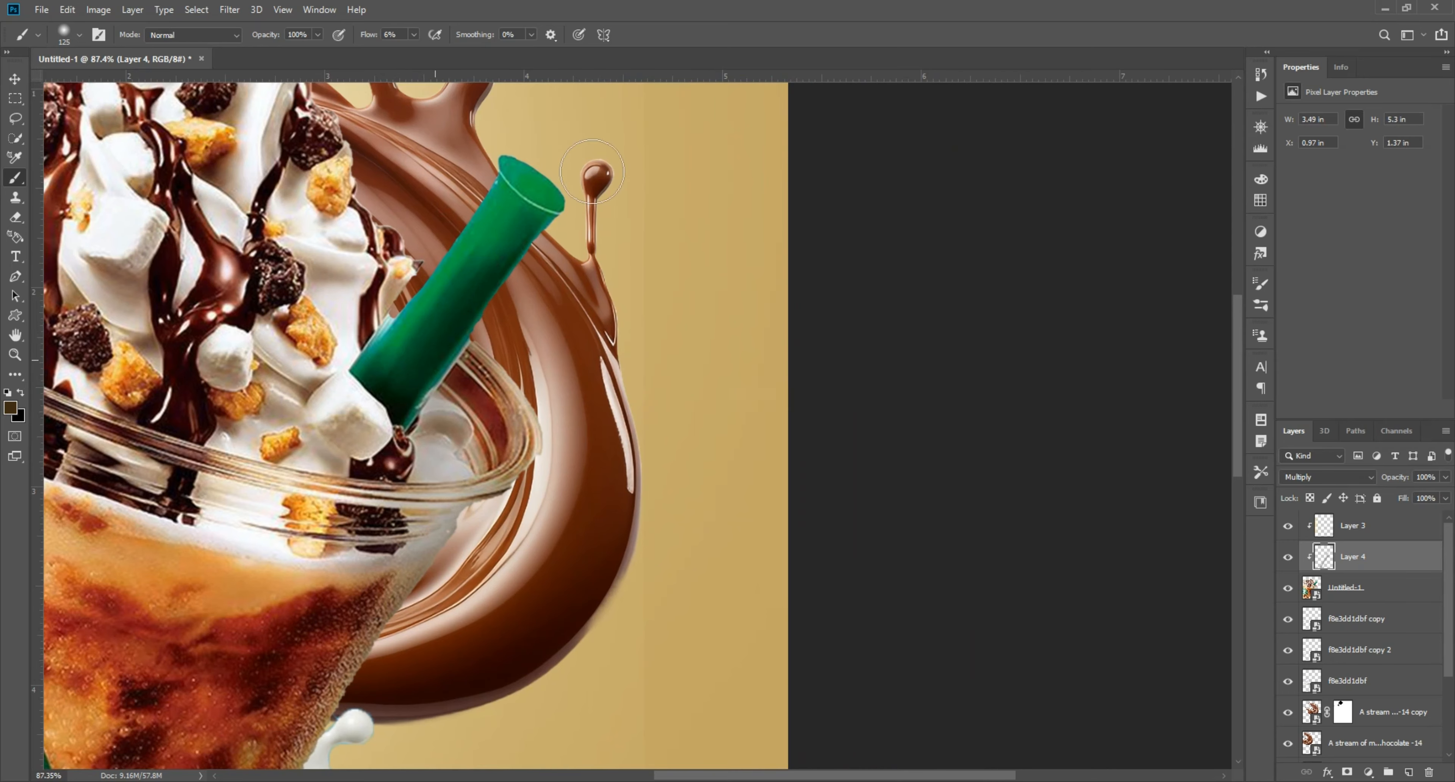
mouse_move(331, 571)
mouse_down()
mouse_move(495, 245)
mouse_move(453, 280)
mouse_up()
drag(322, 519, 492, 195)
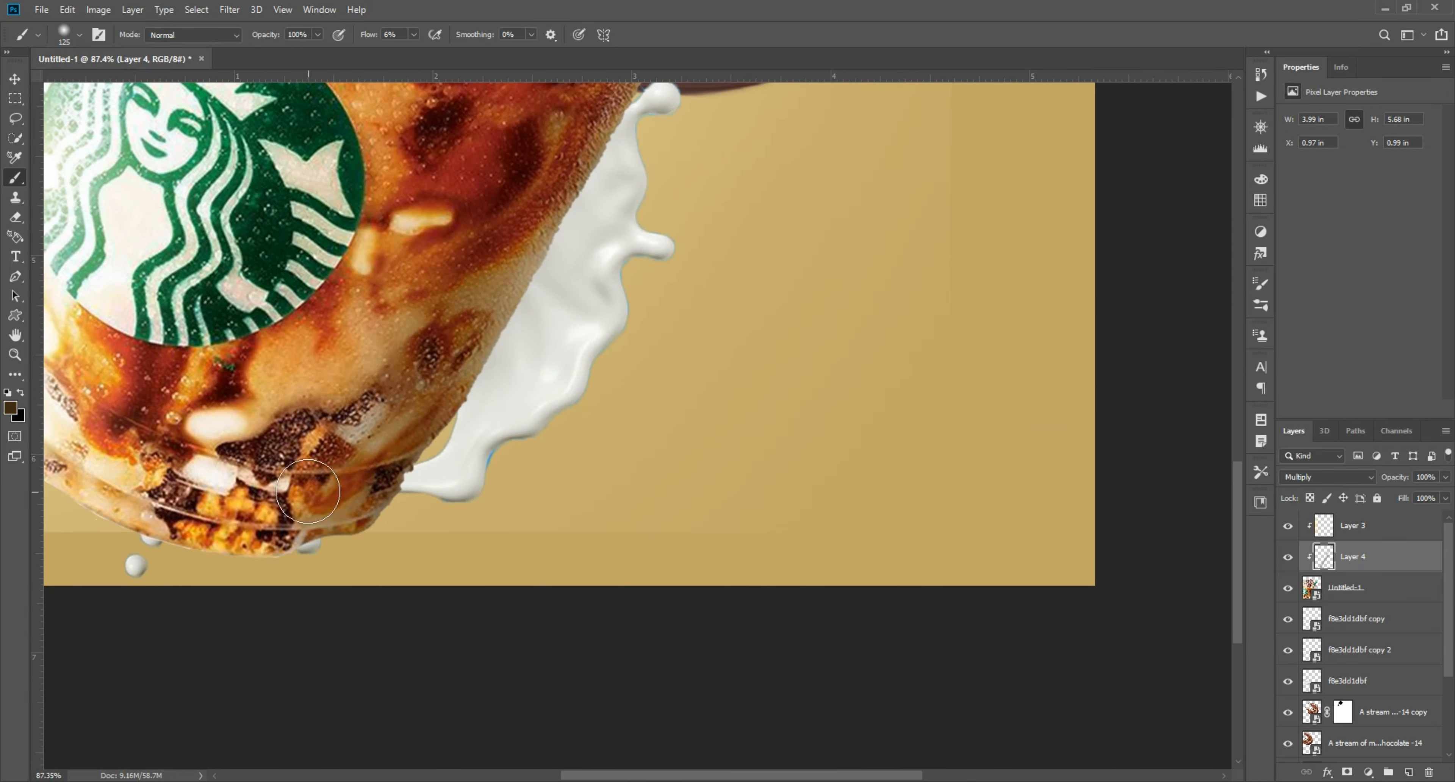
Shade the bottom edge of the cup and compare the result with the shadow layer hidden and shown
scroll(322, 477, down, 5)
scroll(346, 425, up, 2)
drag(445, 416, 373, 593)
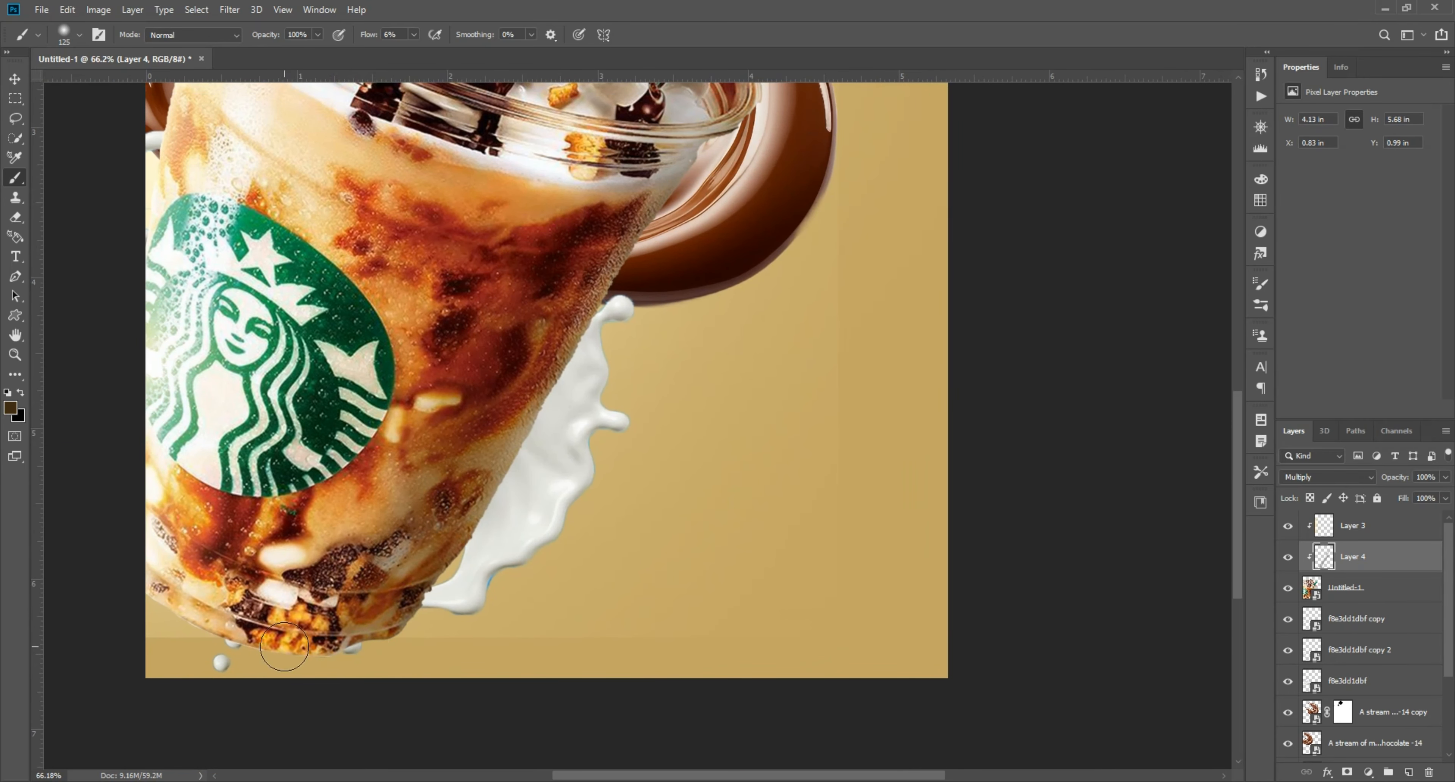
drag(284, 646, 421, 407)
scroll(612, 356, down, 7)
scroll(613, 356, up, 2)
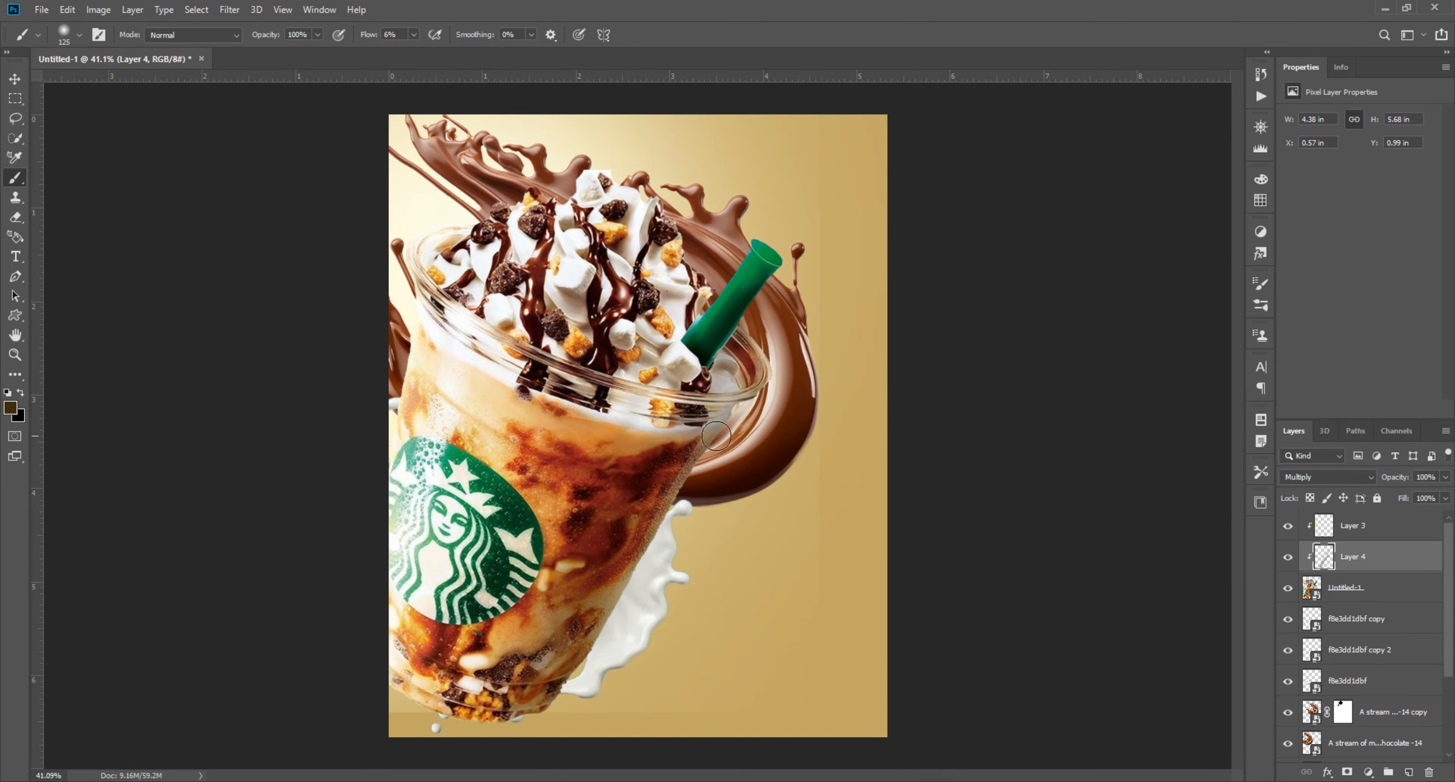
click(1287, 556)
scroll(638, 425, up, 1)
Raise the brush flow to 12% and deepen the shadow along the cup's right edge from rim to base
click(414, 34)
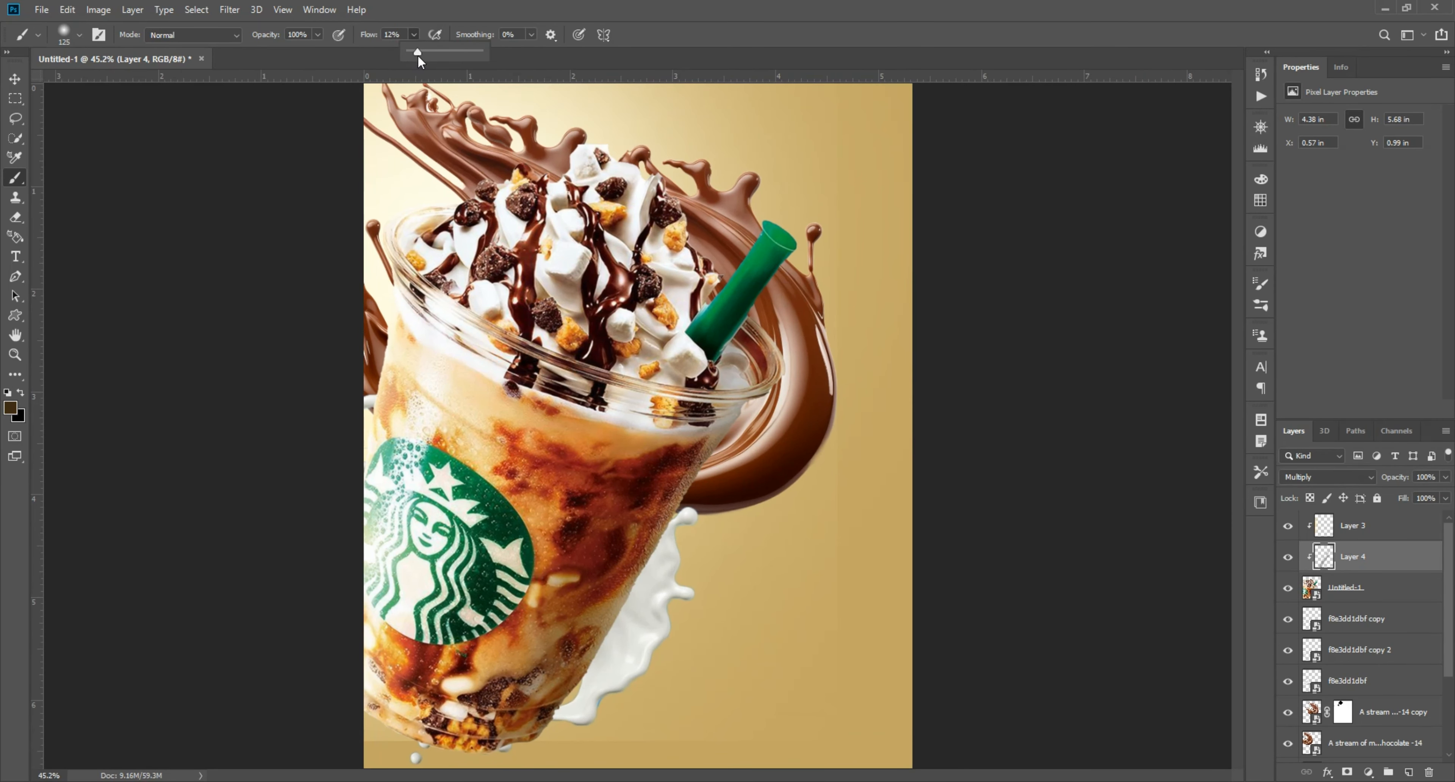
scroll(735, 507, up, 4)
mouse_move(664, 507)
mouse_down()
mouse_move(591, 628)
mouse_move(707, 317)
mouse_move(562, 559)
mouse_move(802, 158)
mouse_up()
drag(620, 423, 500, 572)
mouse_move(435, 672)
mouse_down()
mouse_move(545, 419)
mouse_move(729, 177)
mouse_move(418, 666)
mouse_move(616, 202)
mouse_move(598, 373)
mouse_move(764, 145)
mouse_move(661, 354)
mouse_move(539, 445)
mouse_move(527, 417)
mouse_move(601, 277)
mouse_move(508, 334)
mouse_up()
mouse_move(499, 358)
mouse_down()
mouse_move(460, 403)
mouse_move(601, 240)
mouse_move(589, 293)
mouse_up()
mouse_move(547, 396)
mouse_down()
mouse_move(635, 284)
mouse_move(452, 378)
mouse_move(488, 332)
mouse_move(404, 608)
mouse_up()
drag(427, 554, 433, 436)
drag(433, 436, 387, 561)
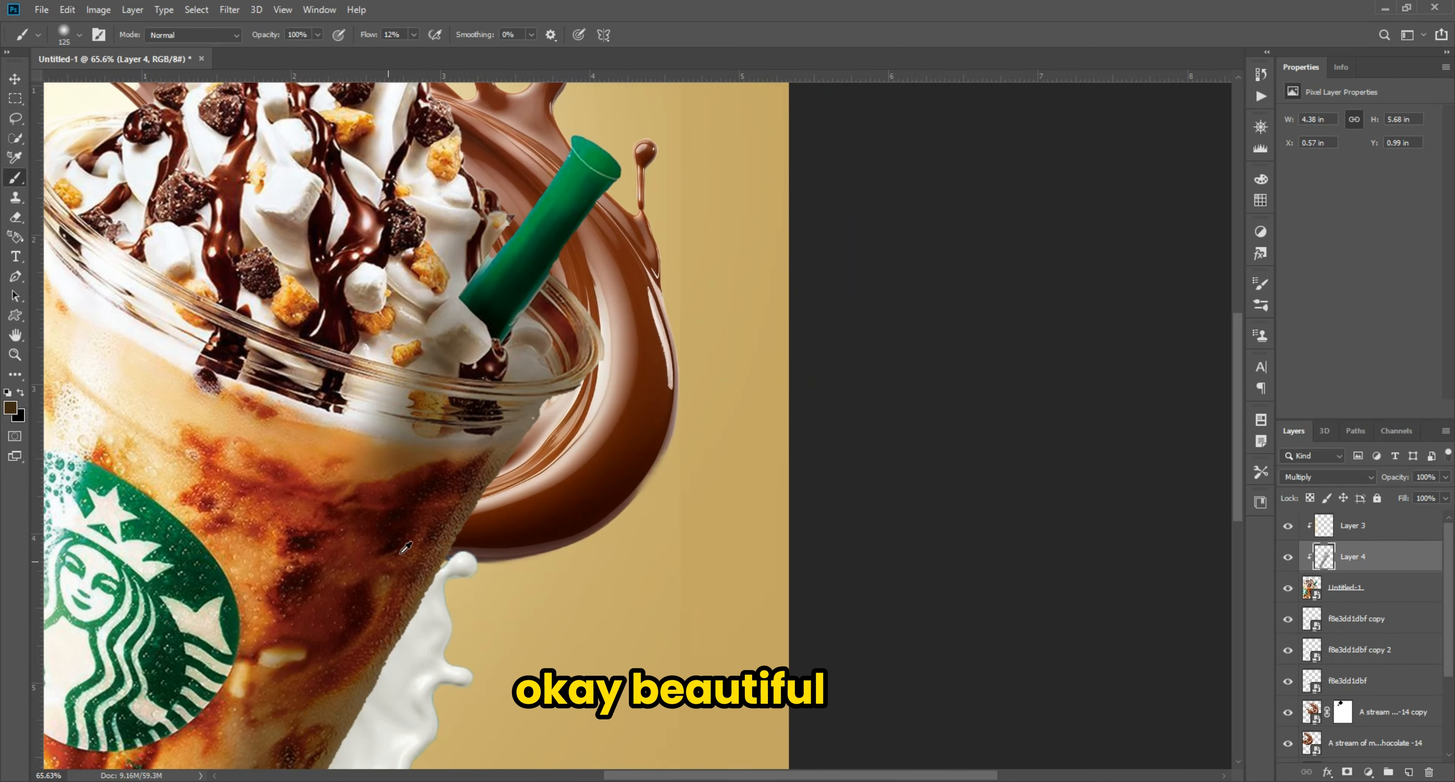
Compare the cup with its shadow and highlight layers hidden and shown
scroll(408, 546, down, 9)
scroll(409, 545, up, 5)
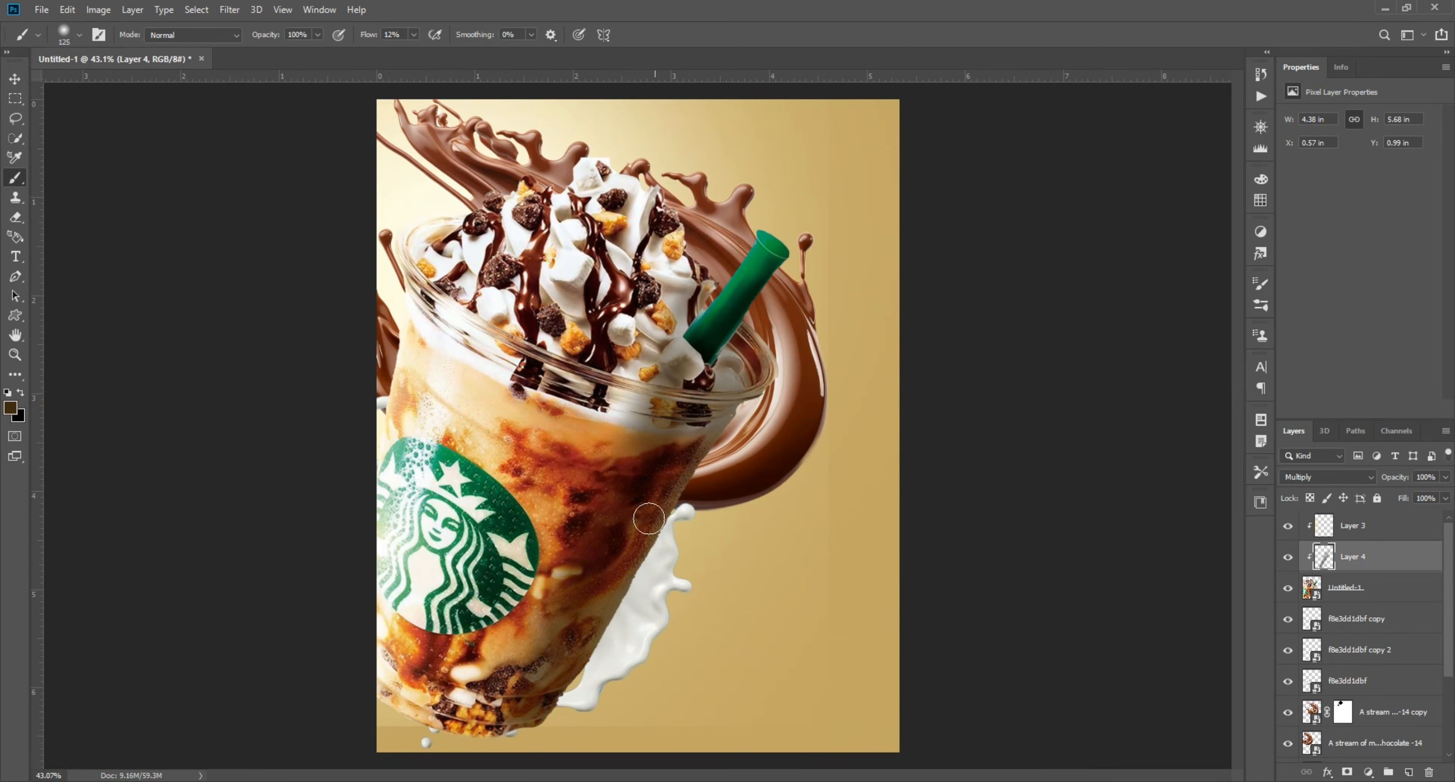
click(1285, 553)
mouse_move(1289, 534)
mouse_down()
mouse_move(1285, 558)
mouse_move(1287, 525)
mouse_up()
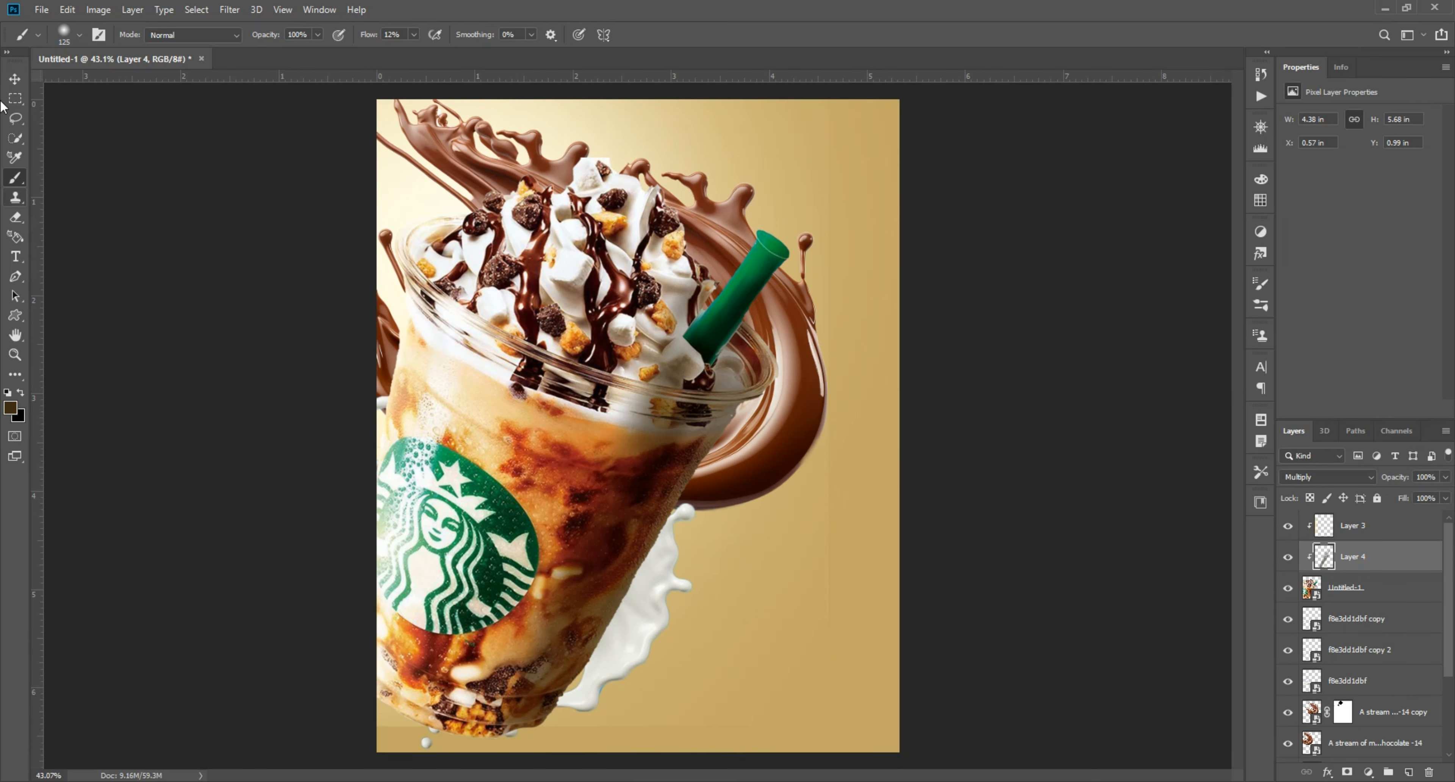
Add a new layer clipped to the upper chocolate stream copy and set the foreground colour to 2f0700
key(v)
click(1011, 438)
scroll(1016, 394, down, 1)
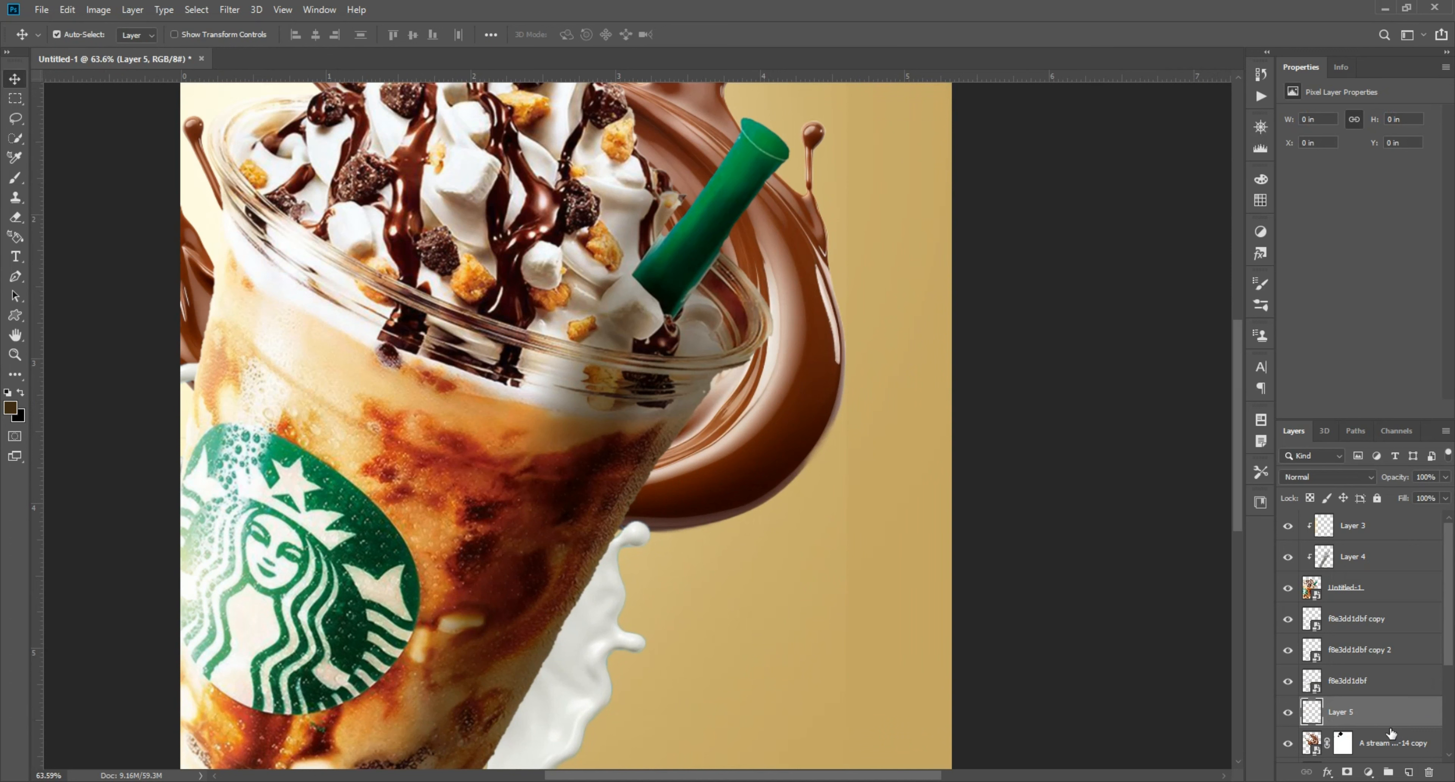
alt+click(1386, 726)
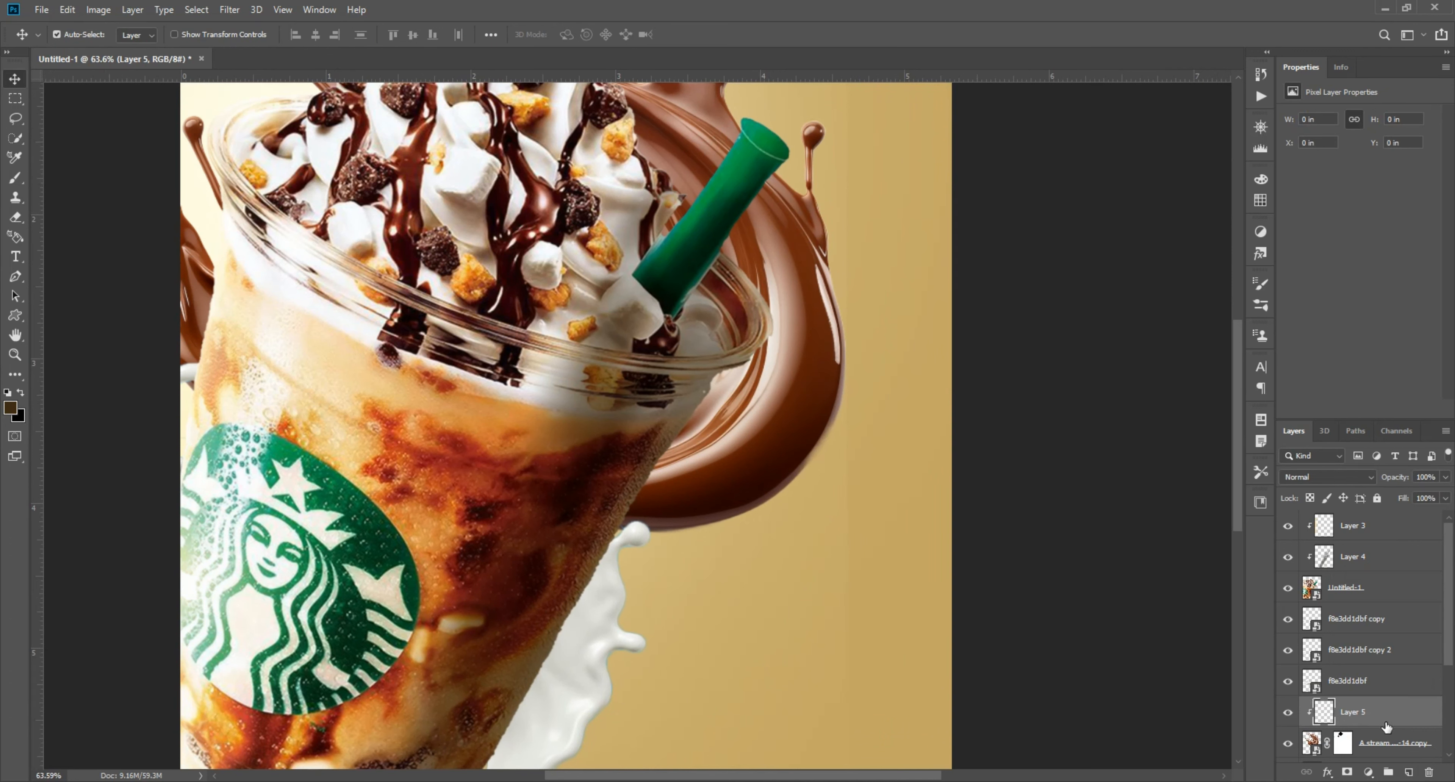
click(10, 407)
text(2f0700)
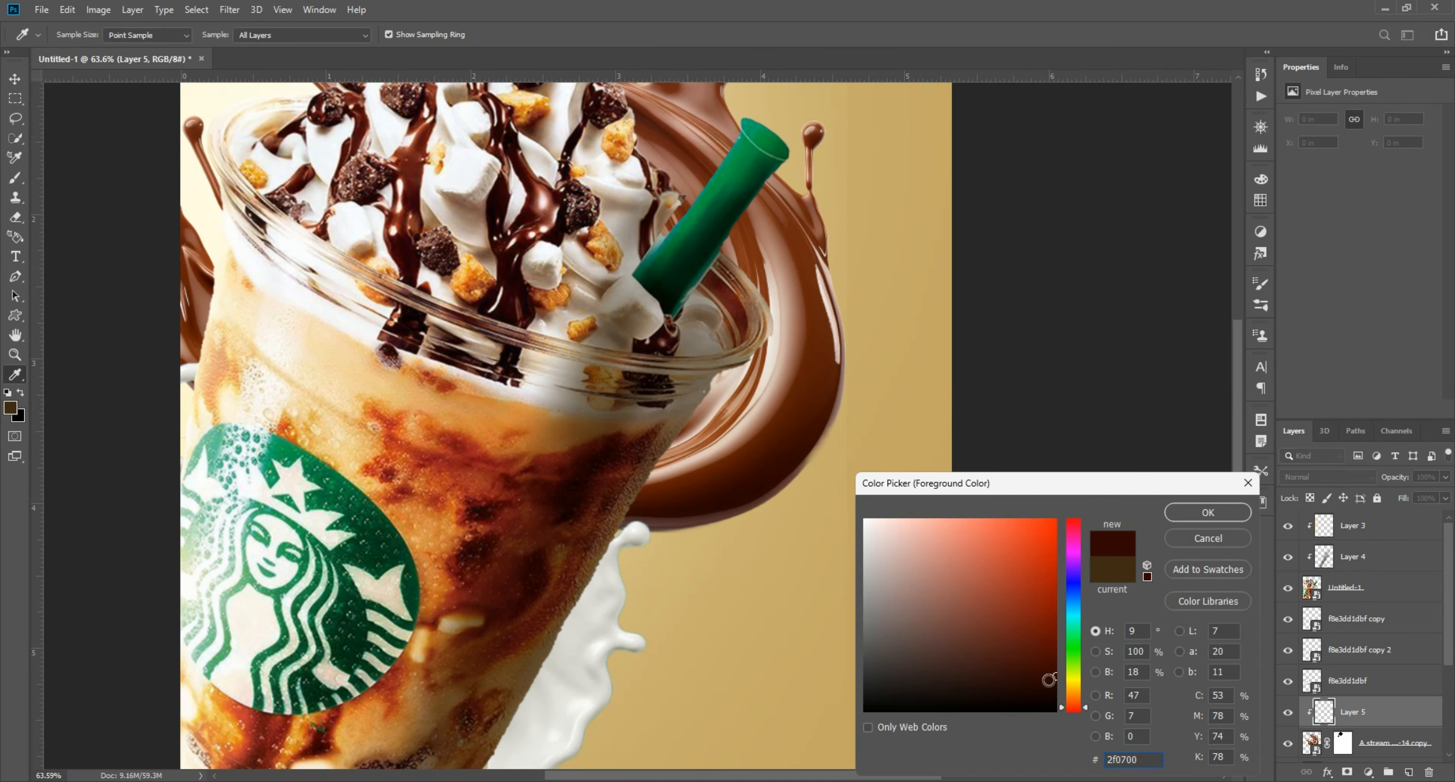
click(1204, 513)
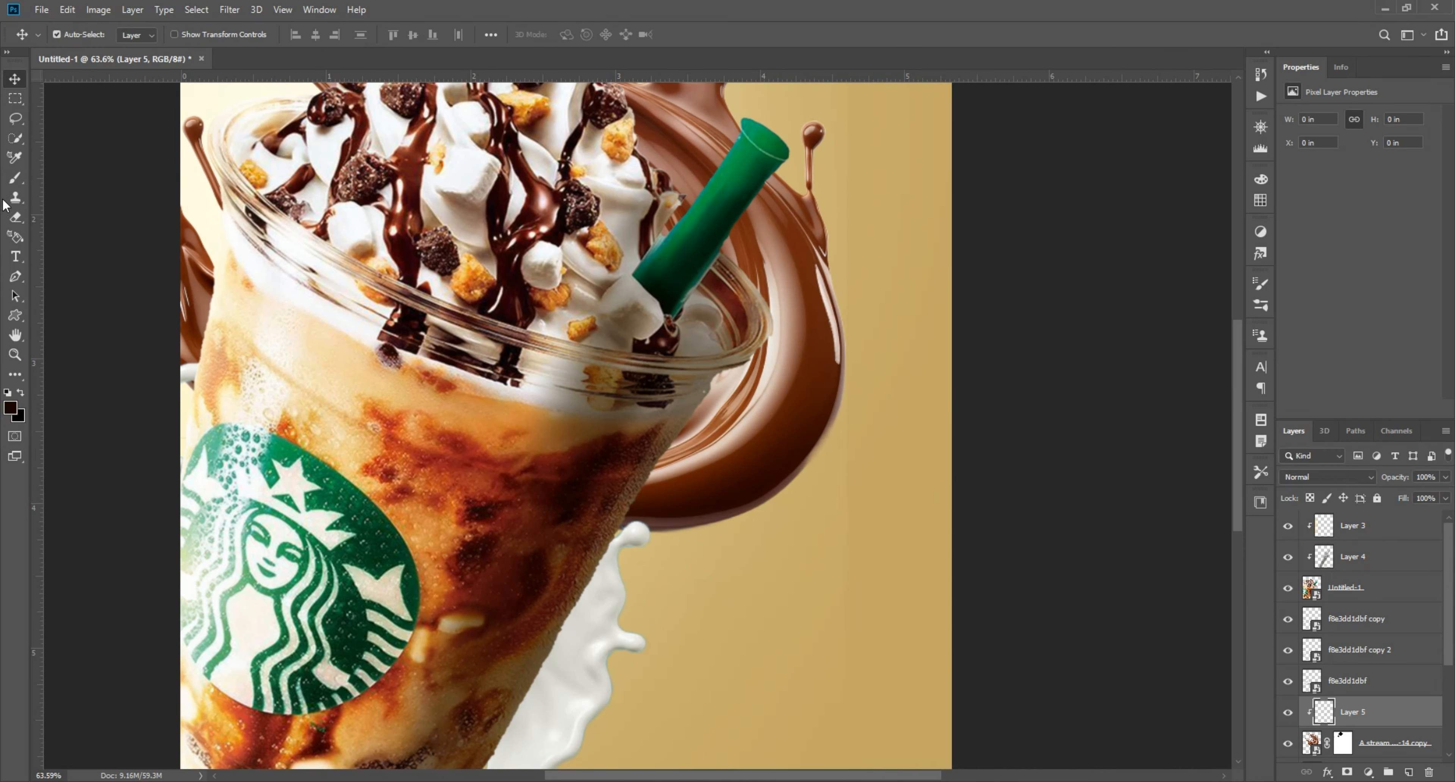
Raise the brush flow to 28% and paint dark shading over the chocolate splash behind the cup and straw
click(15, 177)
click(414, 36)
drag(414, 53, 425, 53)
click(54, 270)
scroll(826, 521, up, 4)
mouse_move(610, 524)
mouse_down()
mouse_move(798, 480)
mouse_move(846, 436)
mouse_up()
drag(721, 531, 533, 680)
mouse_move(706, 467)
mouse_down()
mouse_move(644, 614)
mouse_move(568, 310)
mouse_up()
drag(625, 431, 638, 479)
drag(621, 440, 460, 262)
drag(642, 374, 688, 494)
mouse_move(510, 308)
mouse_down()
mouse_move(567, 411)
mouse_move(361, 302)
mouse_up()
mouse_move(367, 302)
mouse_down()
mouse_move(679, 467)
mouse_move(741, 461)
mouse_up()
scroll(741, 461, down, 3)
scroll(868, 400, up, 4)
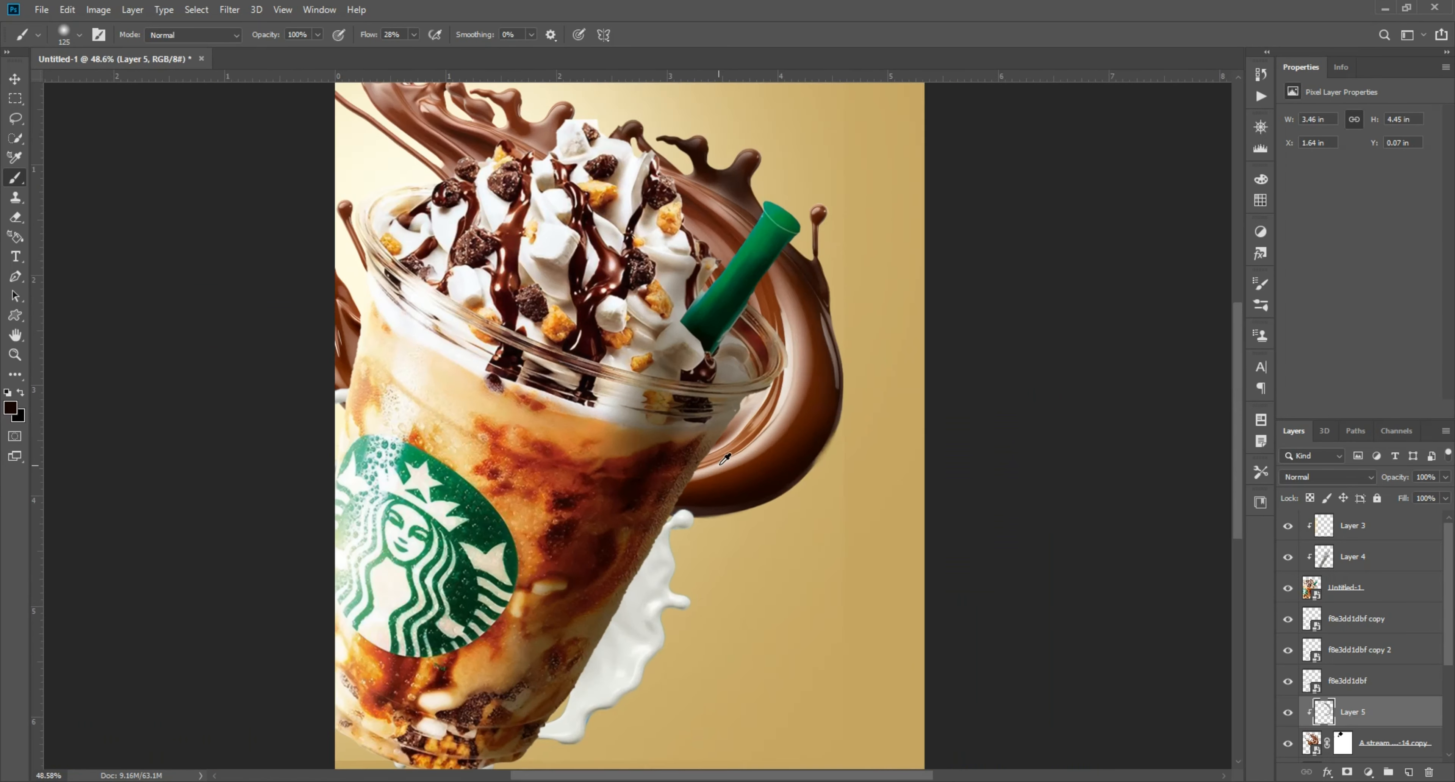
drag(653, 550, 761, 504)
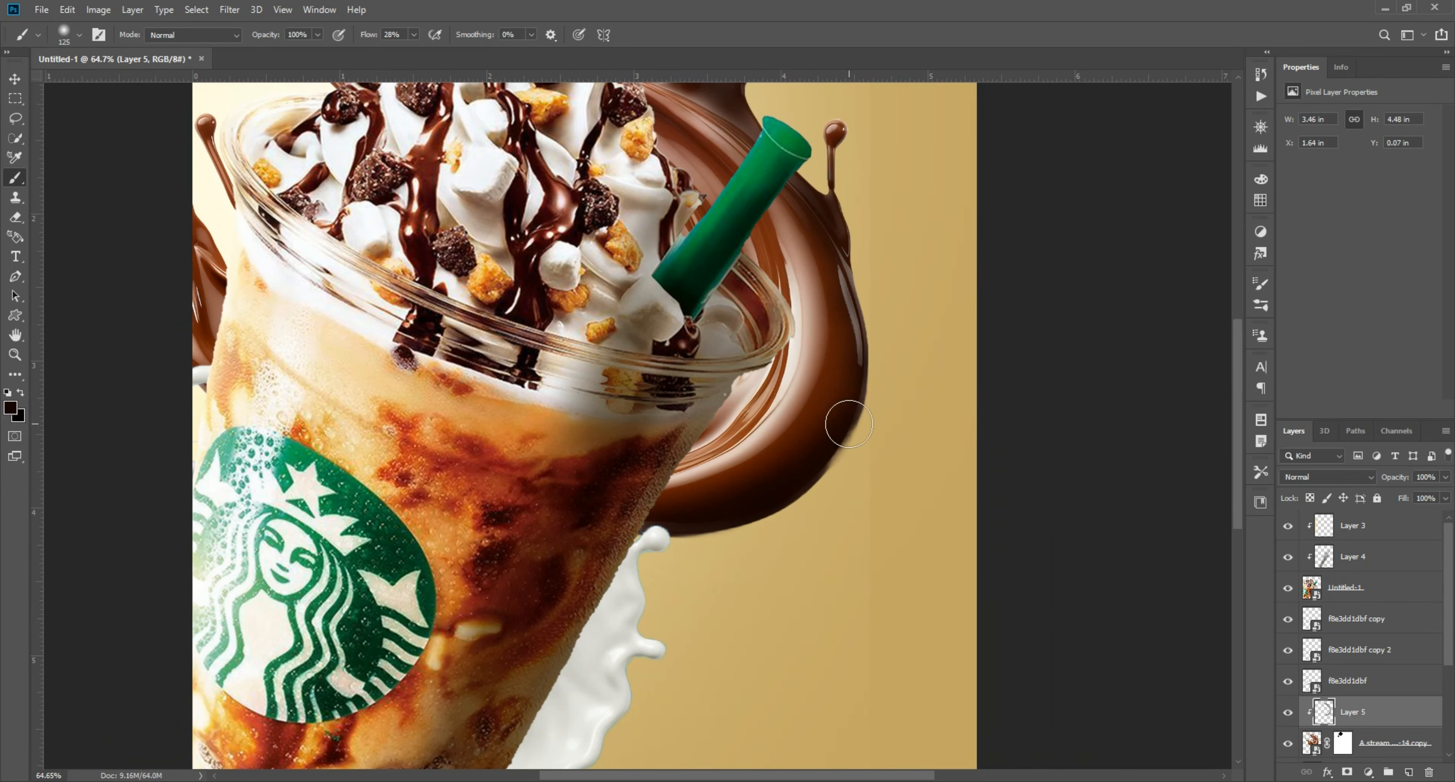
Lower the chocolate shading layer's opacity to 76% and extend the shading along the splash's right and upper parts
click(1445, 477)
drag(1416, 497, 1425, 497)
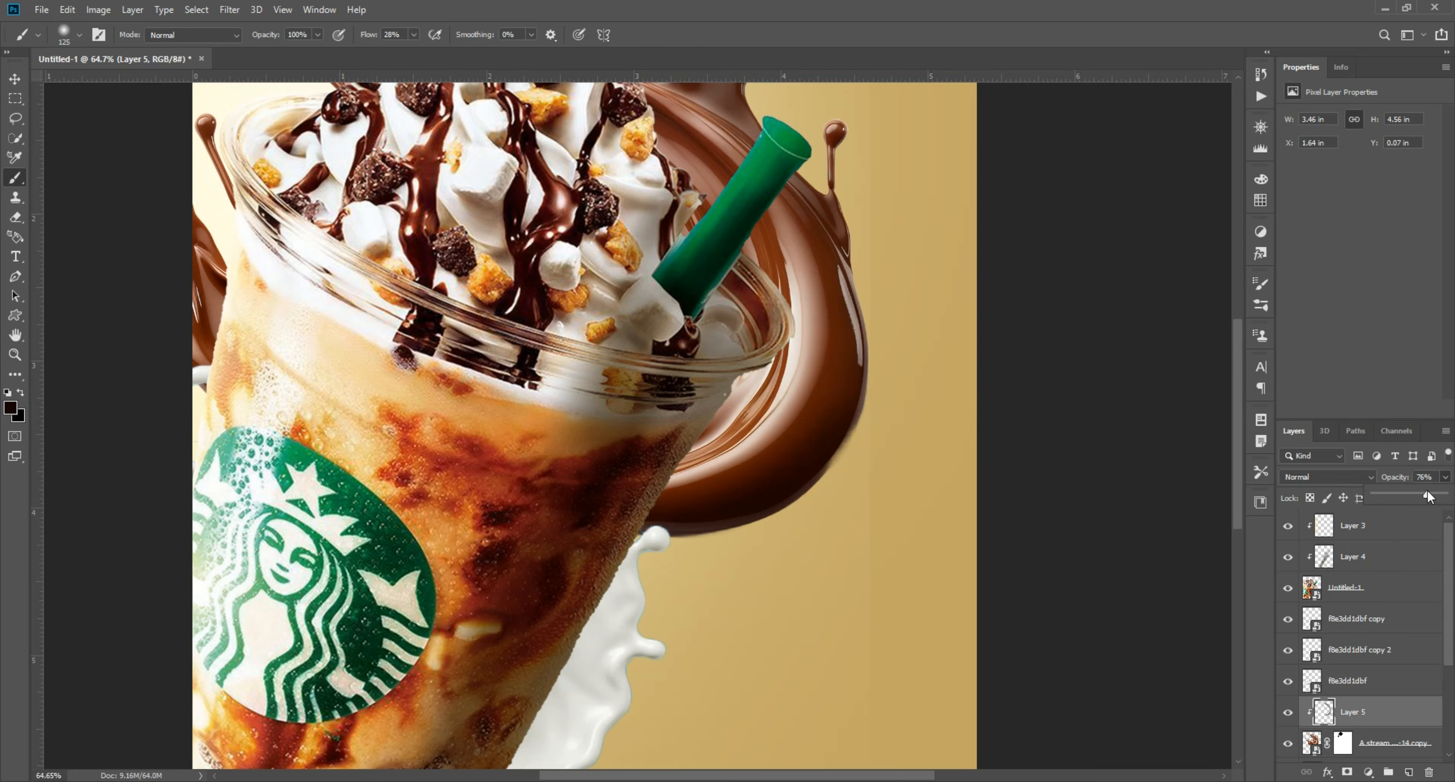
drag(897, 483, 747, 617)
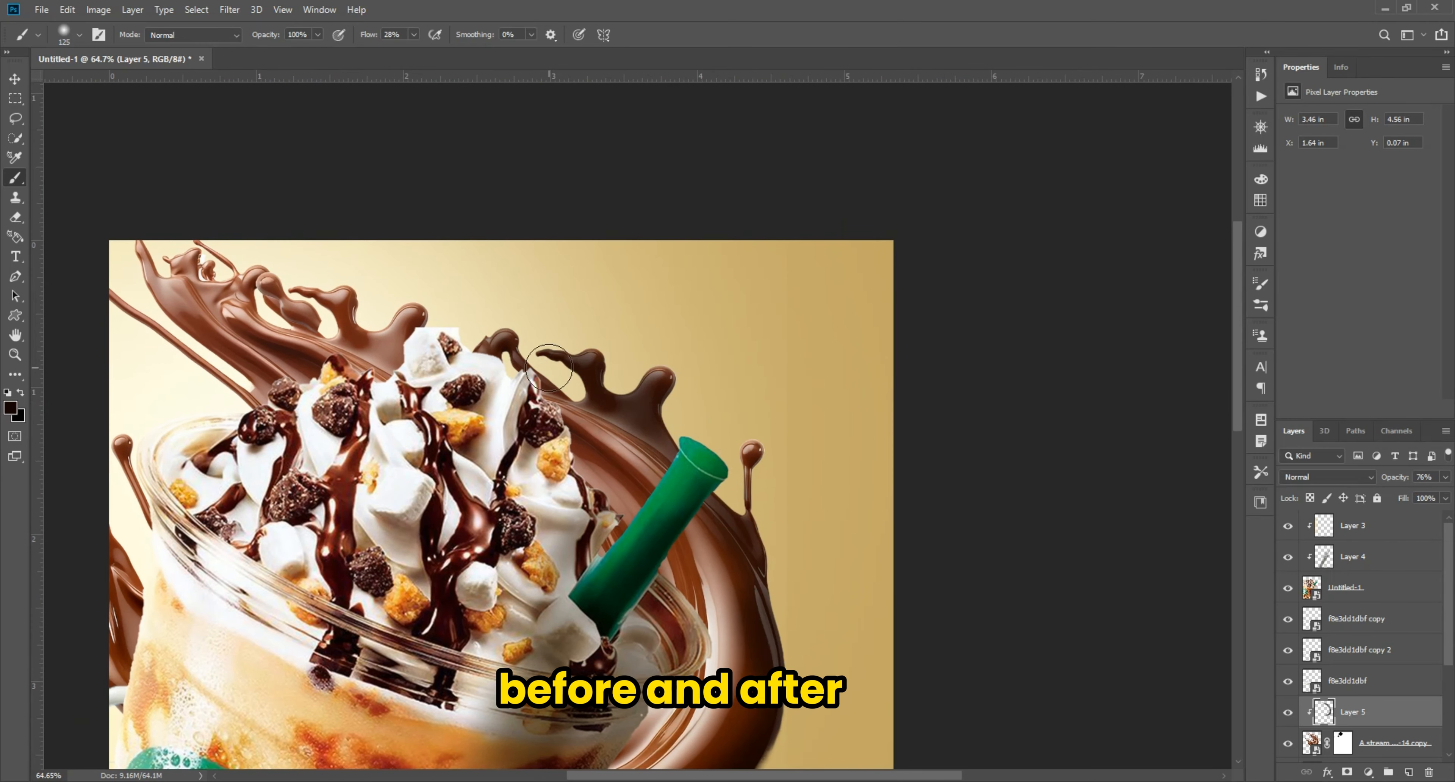
mouse_move(749, 632)
mouse_down()
mouse_move(704, 760)
mouse_move(777, 467)
mouse_up()
scroll(777, 570, down, 4)
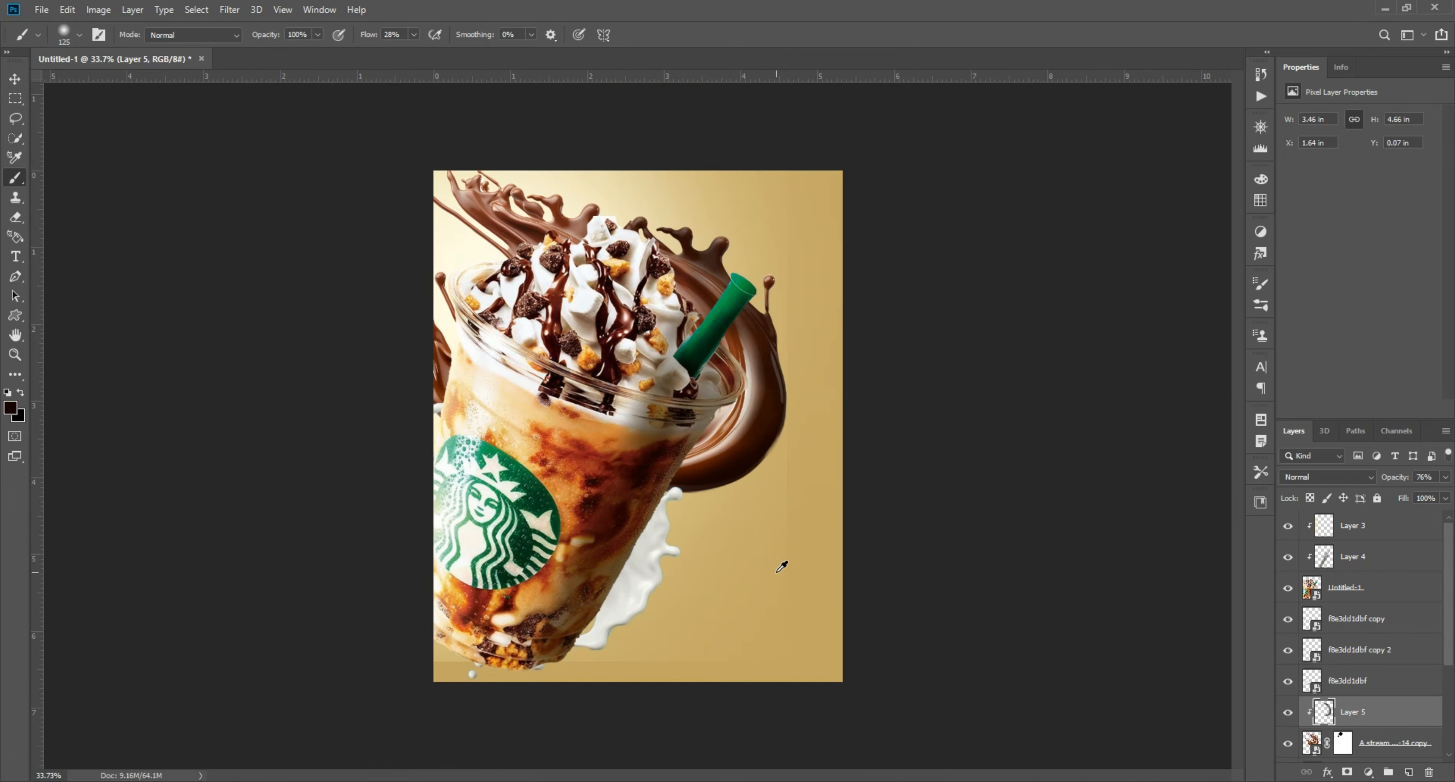
Compare the chocolate splash with its shading layer hidden and shown, and check the whole poster
scroll(777, 570, up, 1)
click(1288, 713)
click(1288, 713)
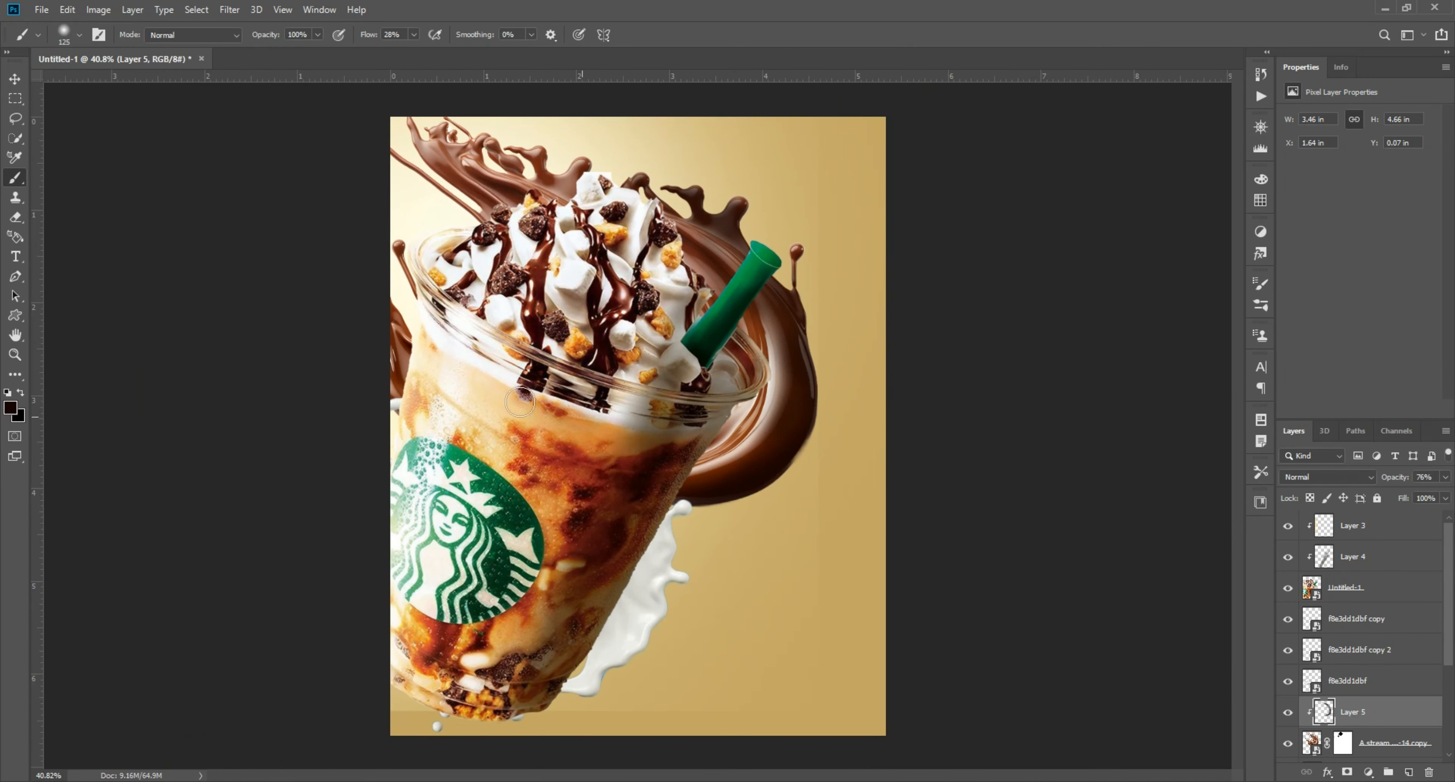
click(15, 79)
click(985, 421)
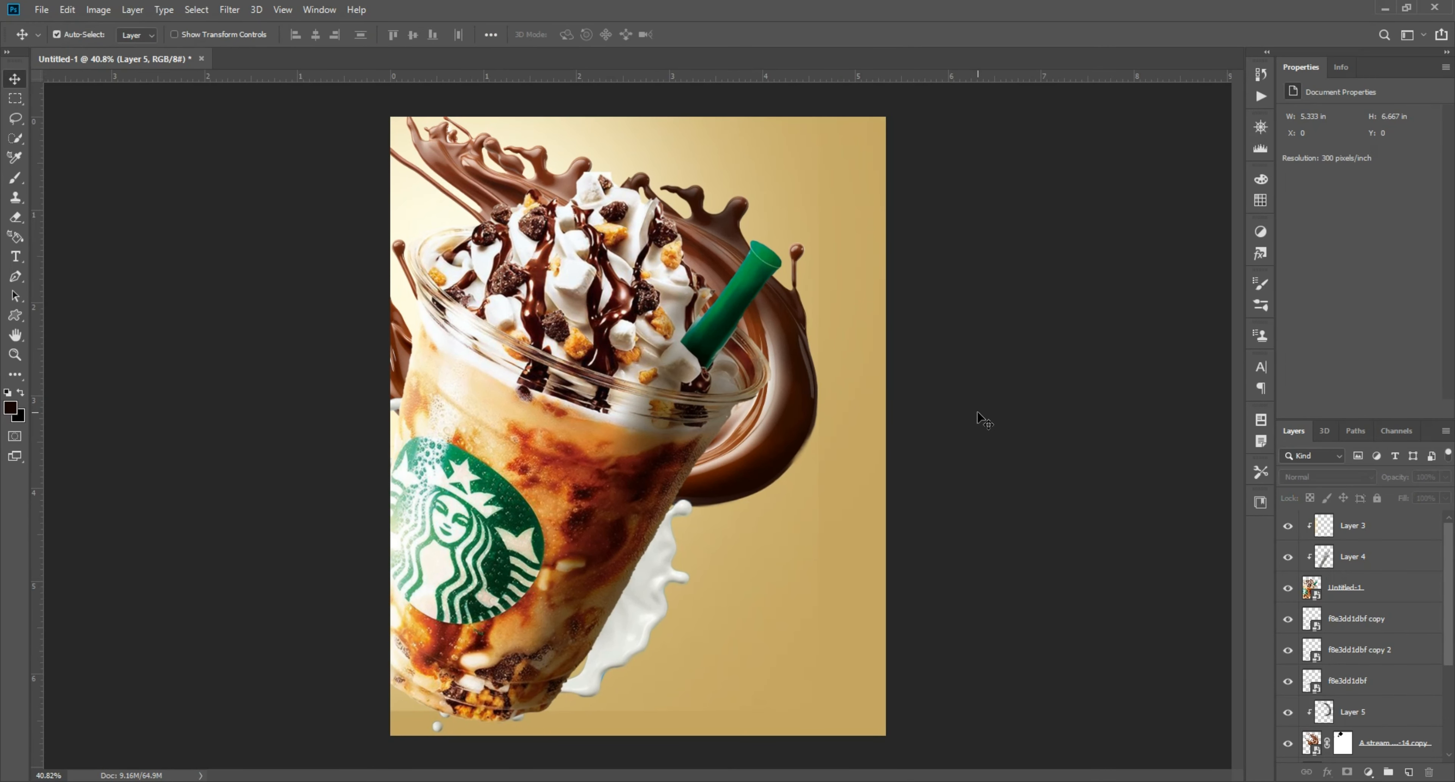
scroll(367, 233, down, 1)
scroll(362, 227, down, 1)
scroll(363, 231, up, 4)
Add a new unclipped layer at the top of the layer stack and clip Layer 3 and Layer 4 back to the cup
click(477, 450)
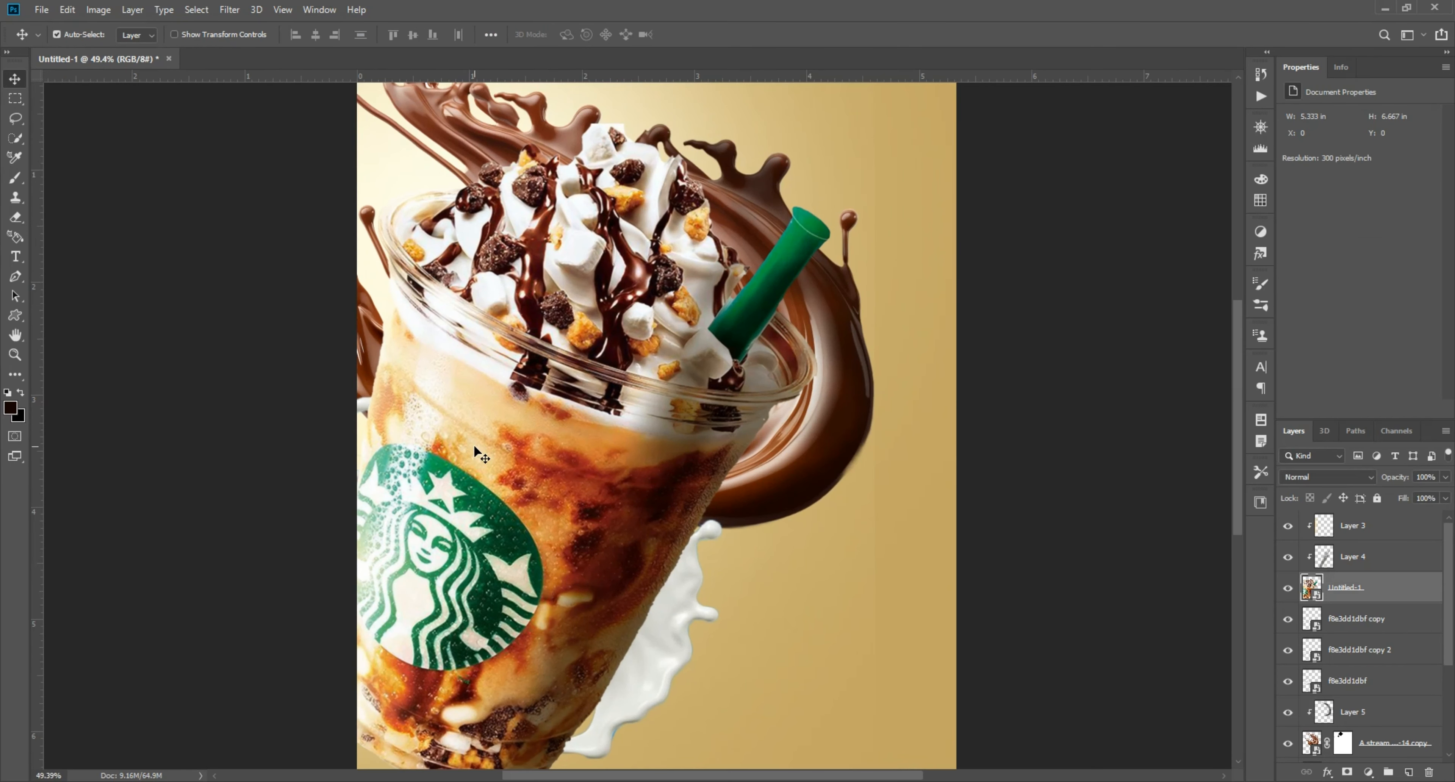
click(1408, 773)
key(ctrl+alt+g)
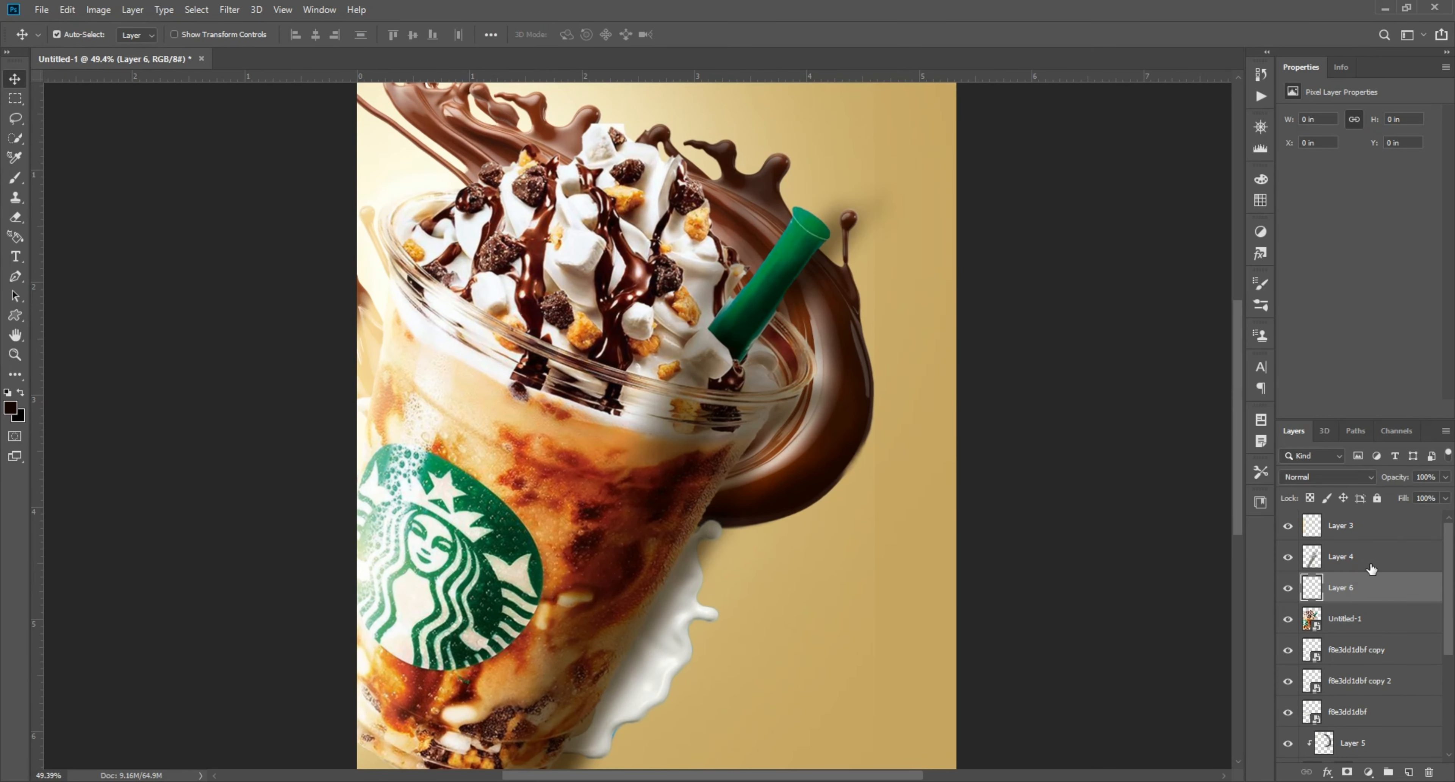
alt+click(1373, 570)
alt+click(1373, 540)
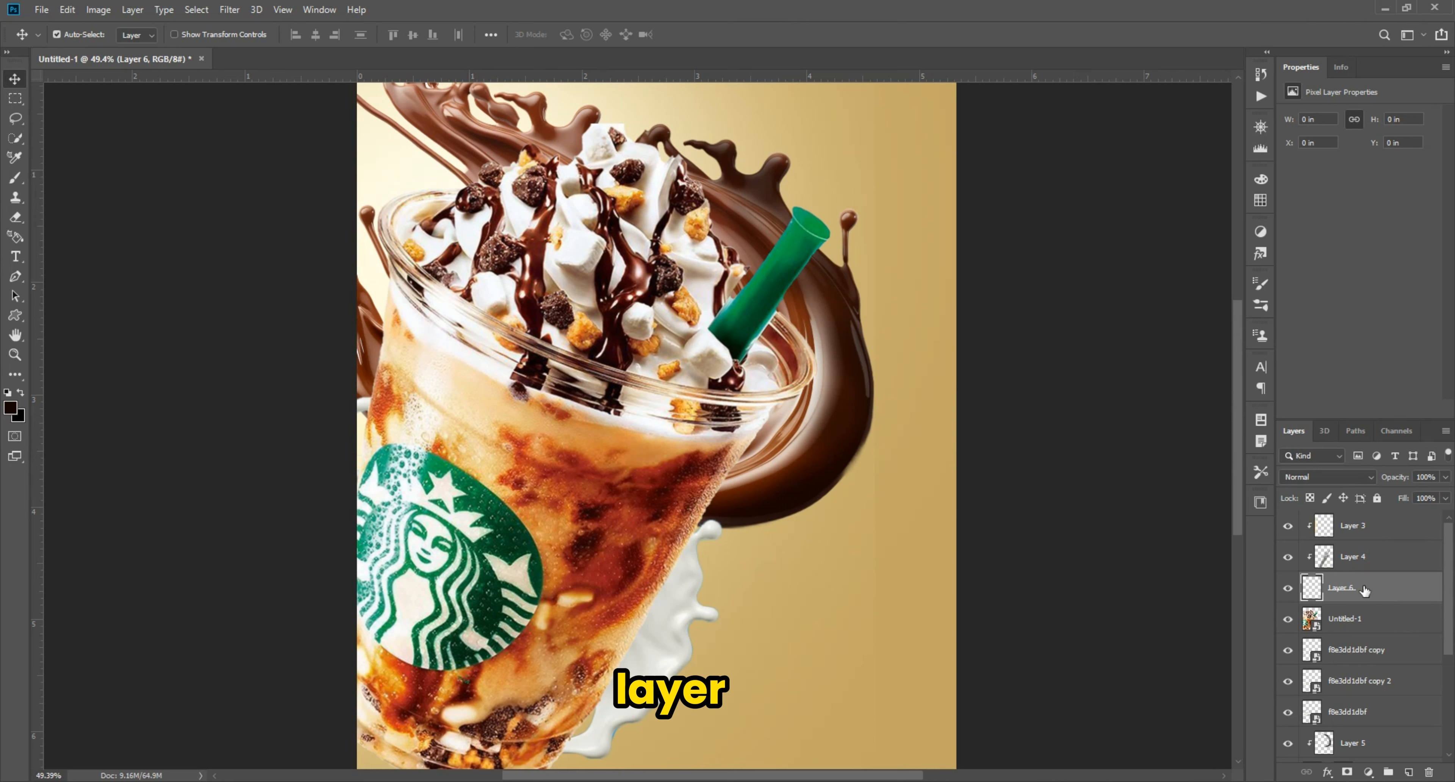
drag(1364, 590, 1348, 525)
alt+click(1362, 599)
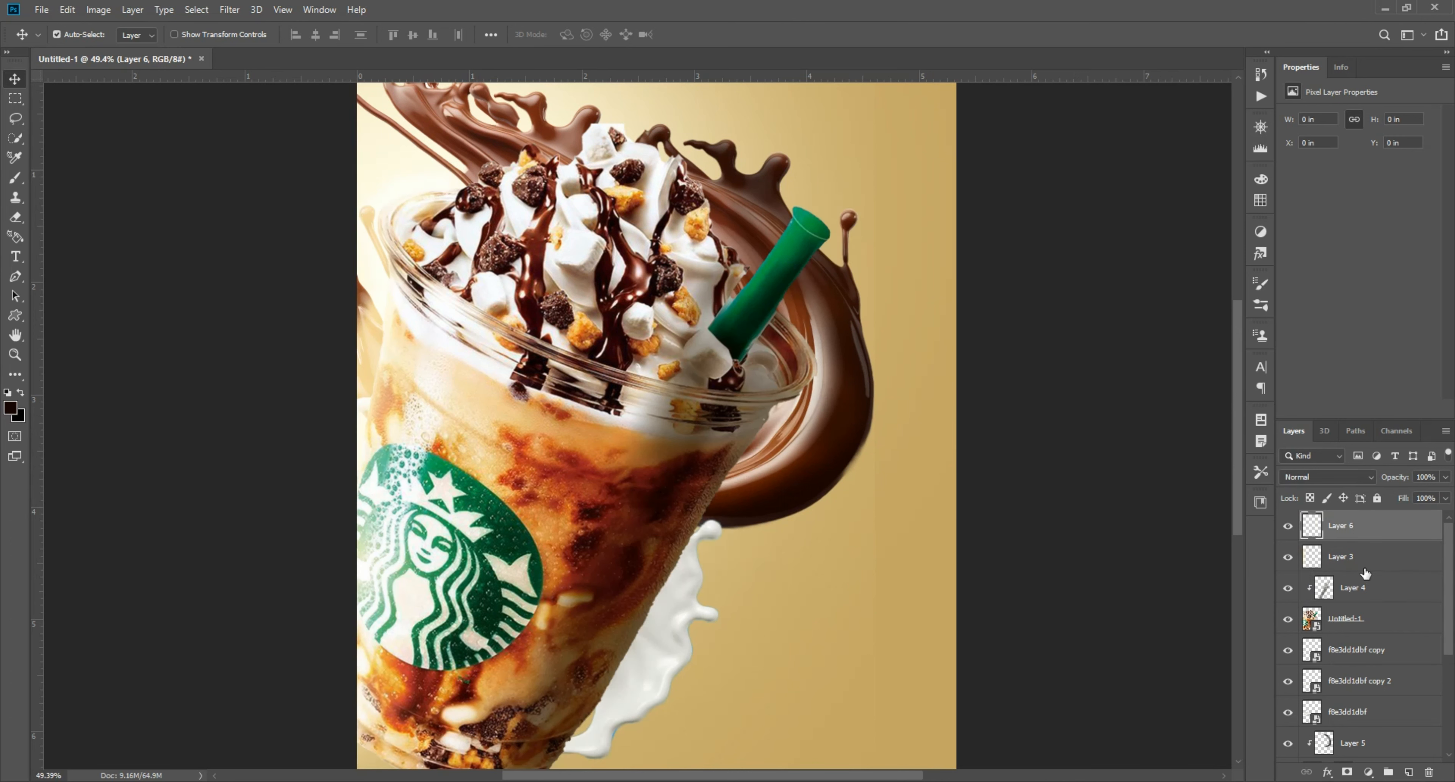
click(1364, 569)
alt+click(1371, 571)
click(1064, 516)
click(1391, 534)
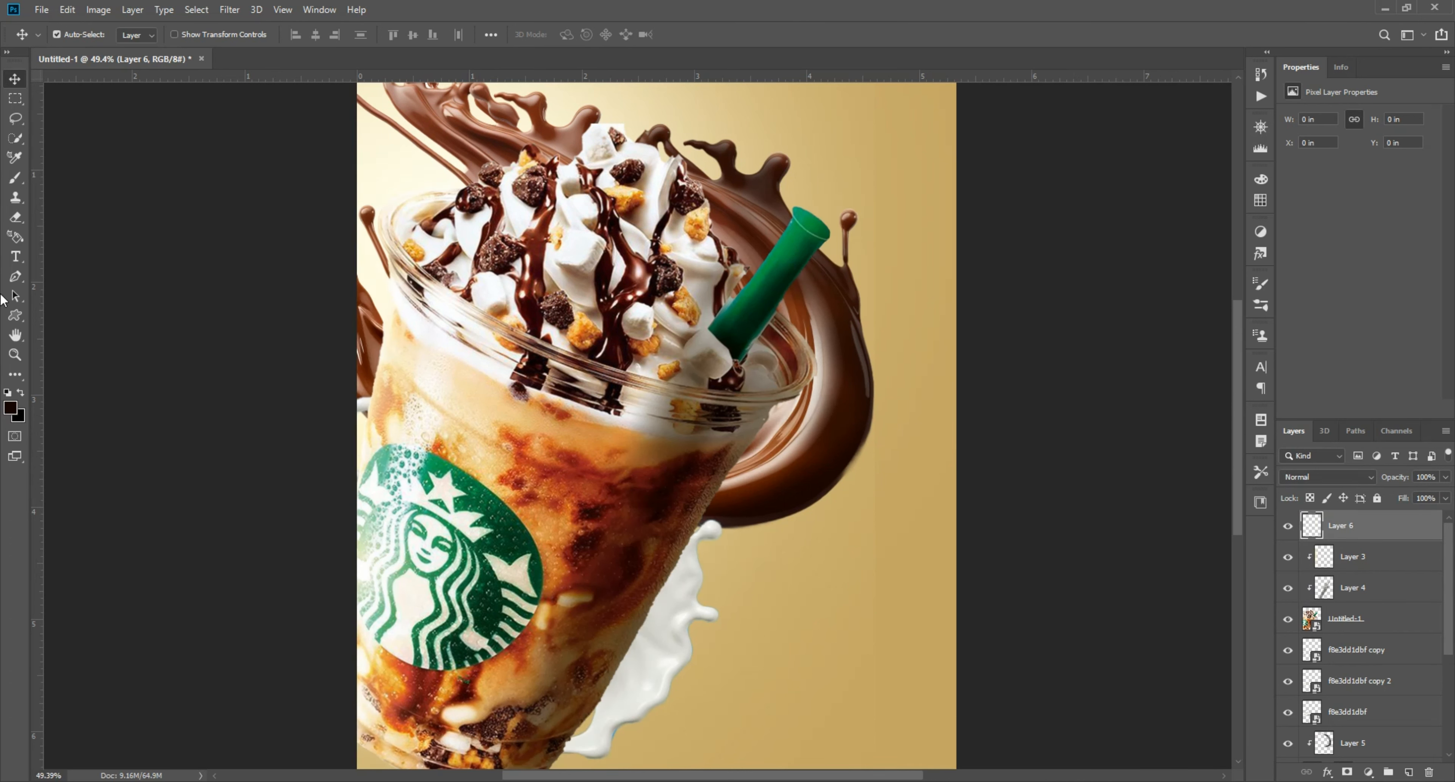
Set the foreground colour to the warm cream ffe9bb and the new top layer's blend mode to Screen
click(11, 406)
click(398, 187)
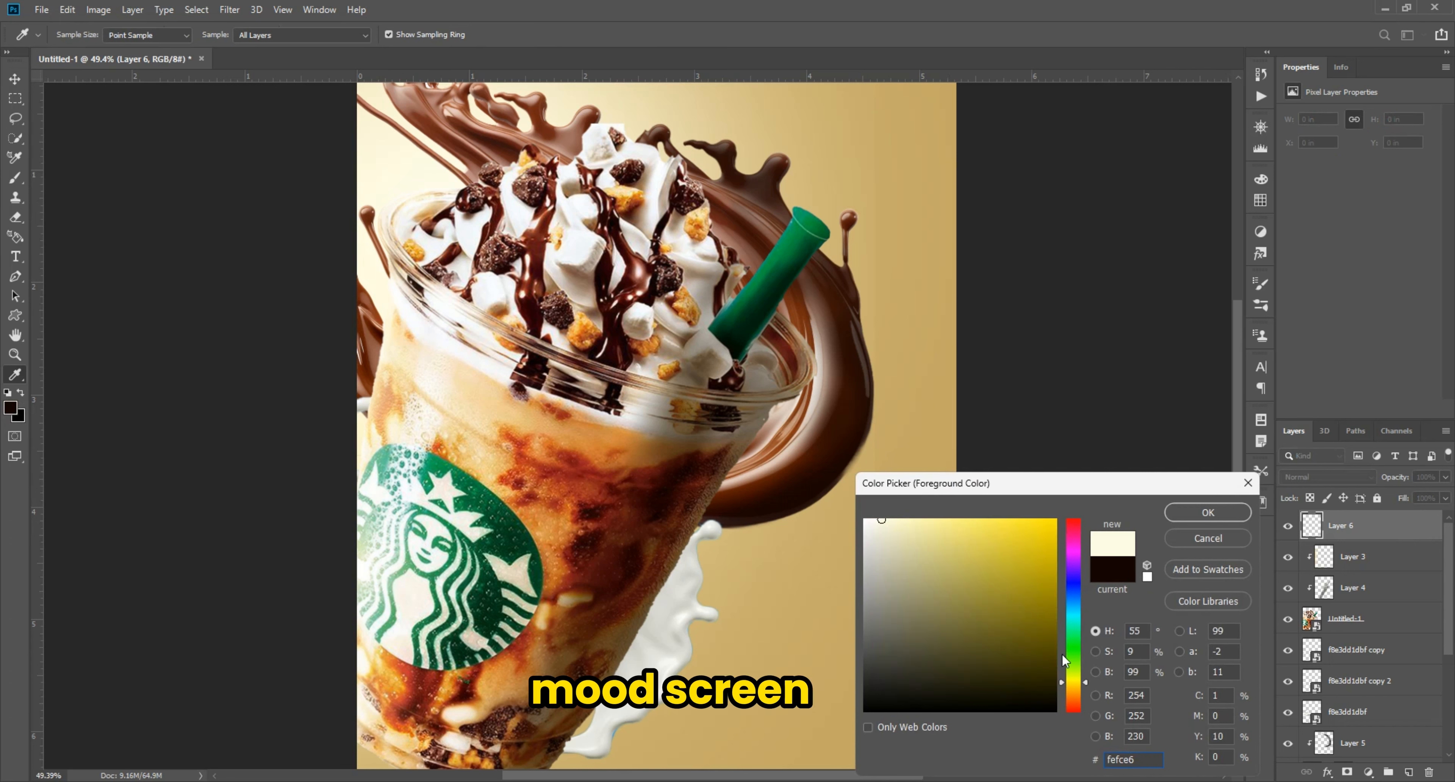
click(471, 425)
mouse_move(942, 556)
mouse_down()
mouse_move(939, 477)
mouse_move(915, 461)
mouse_up()
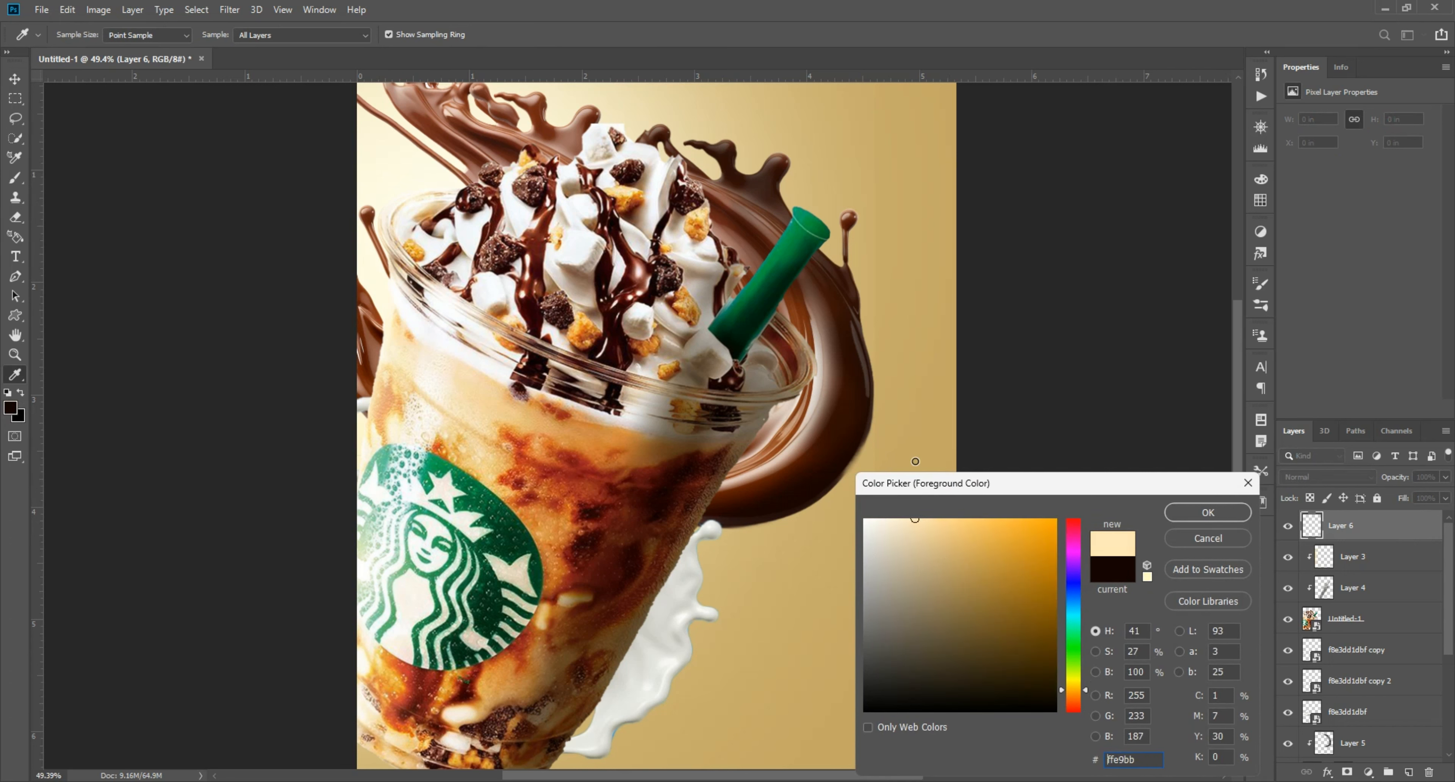
click(1207, 512)
click(1325, 477)
click(1316, 528)
Paint a soft cream glow with a 900 px brush along the poster's left edge, over the cup and splash
key(b)
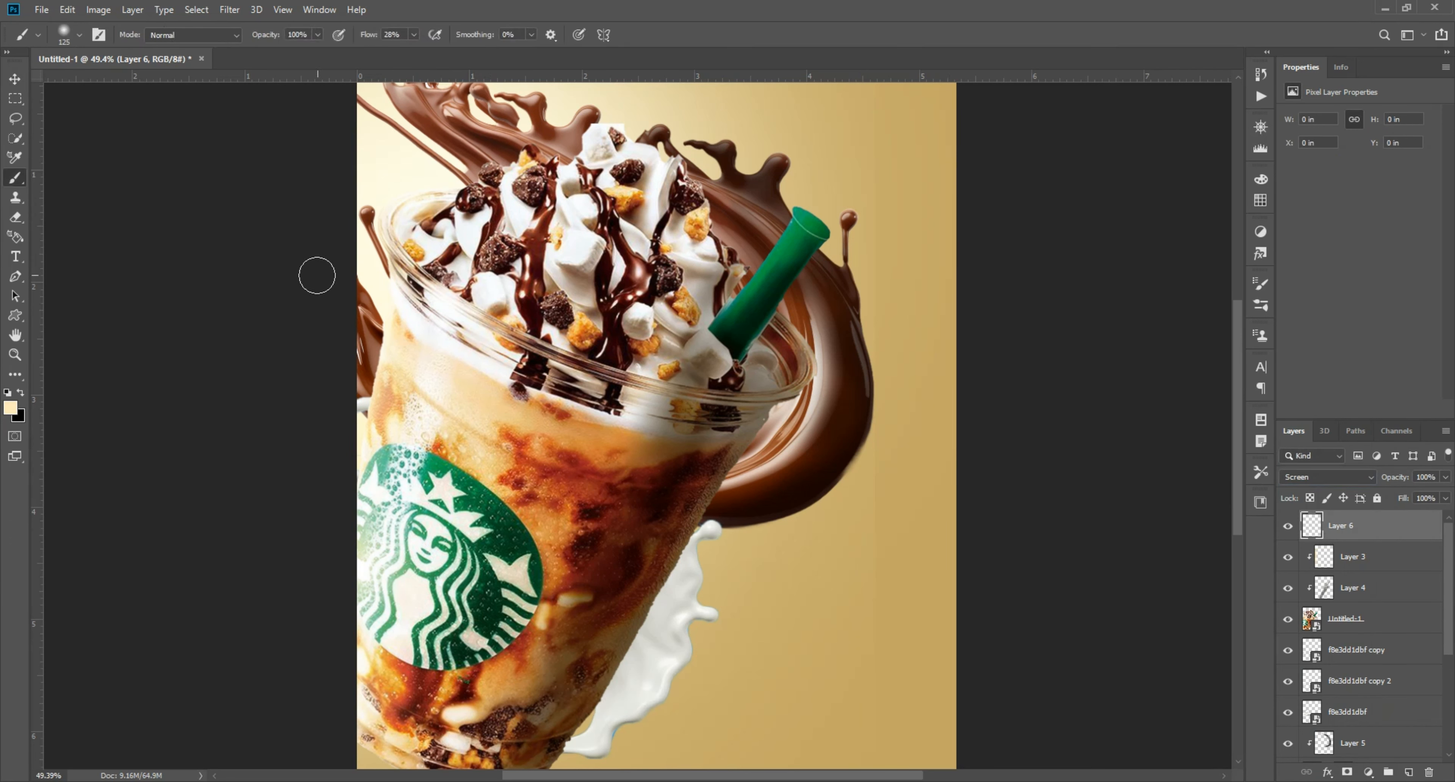
key(bracketright)
key(bracketright)
key(bracketright)
key(bracketright)
key(bracketright)
key(bracketright)
key(bracketright)
key(bracketright)
key(bracketright)
key(bracketright)
key(bracketright)
click(321, 260)
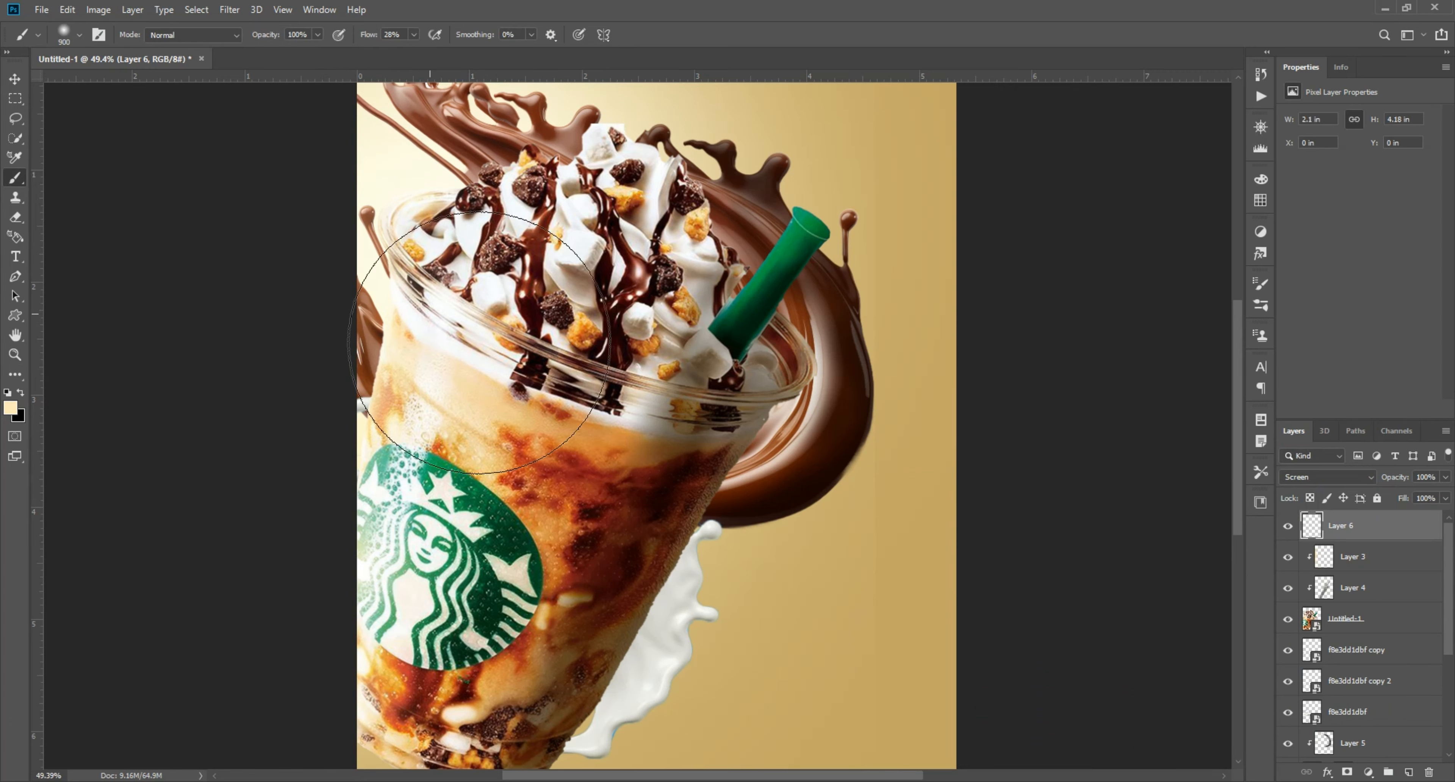
drag(479, 342, 854, 509)
click(726, 472)
click(726, 471)
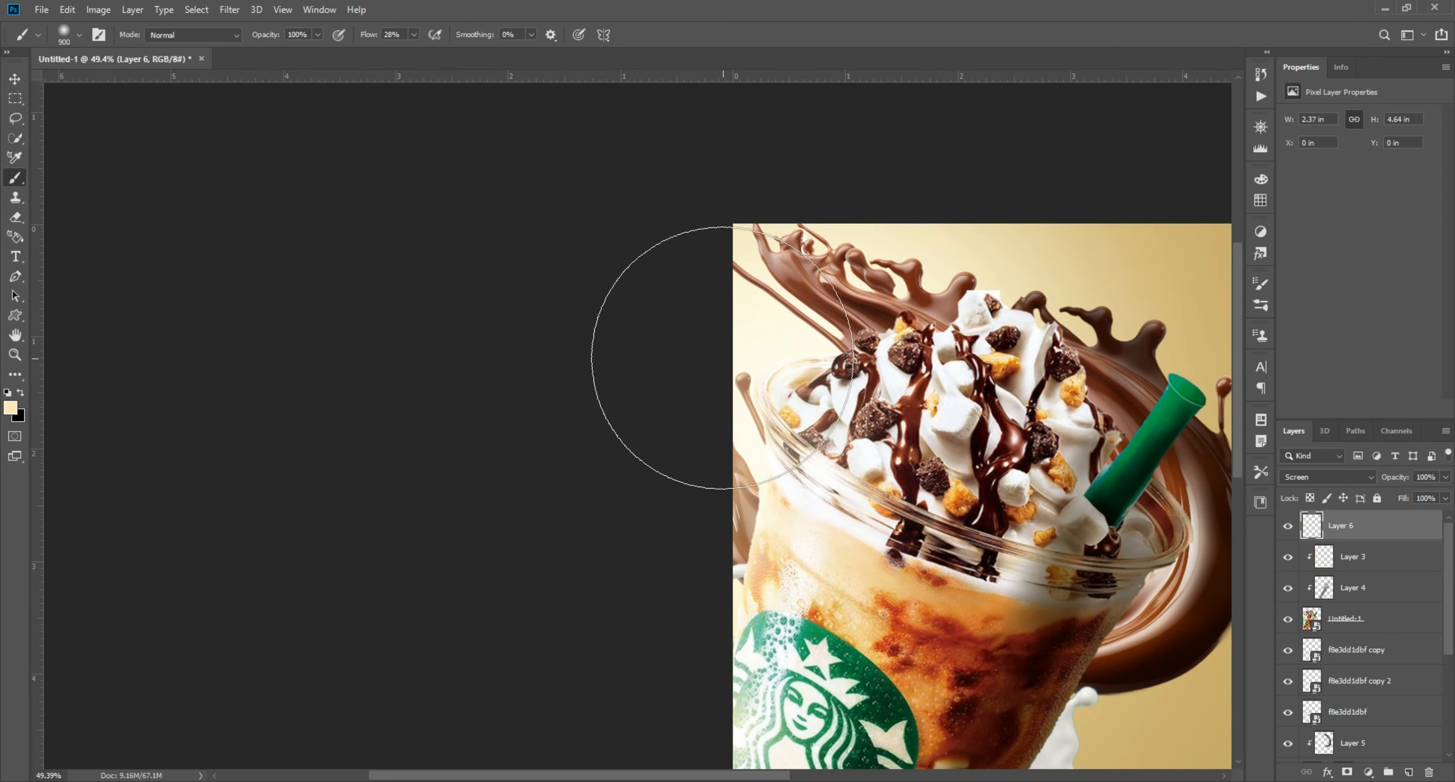
click(711, 549)
drag(711, 548, 678, 399)
click(679, 321)
click(679, 322)
scroll(917, 409, down, 3)
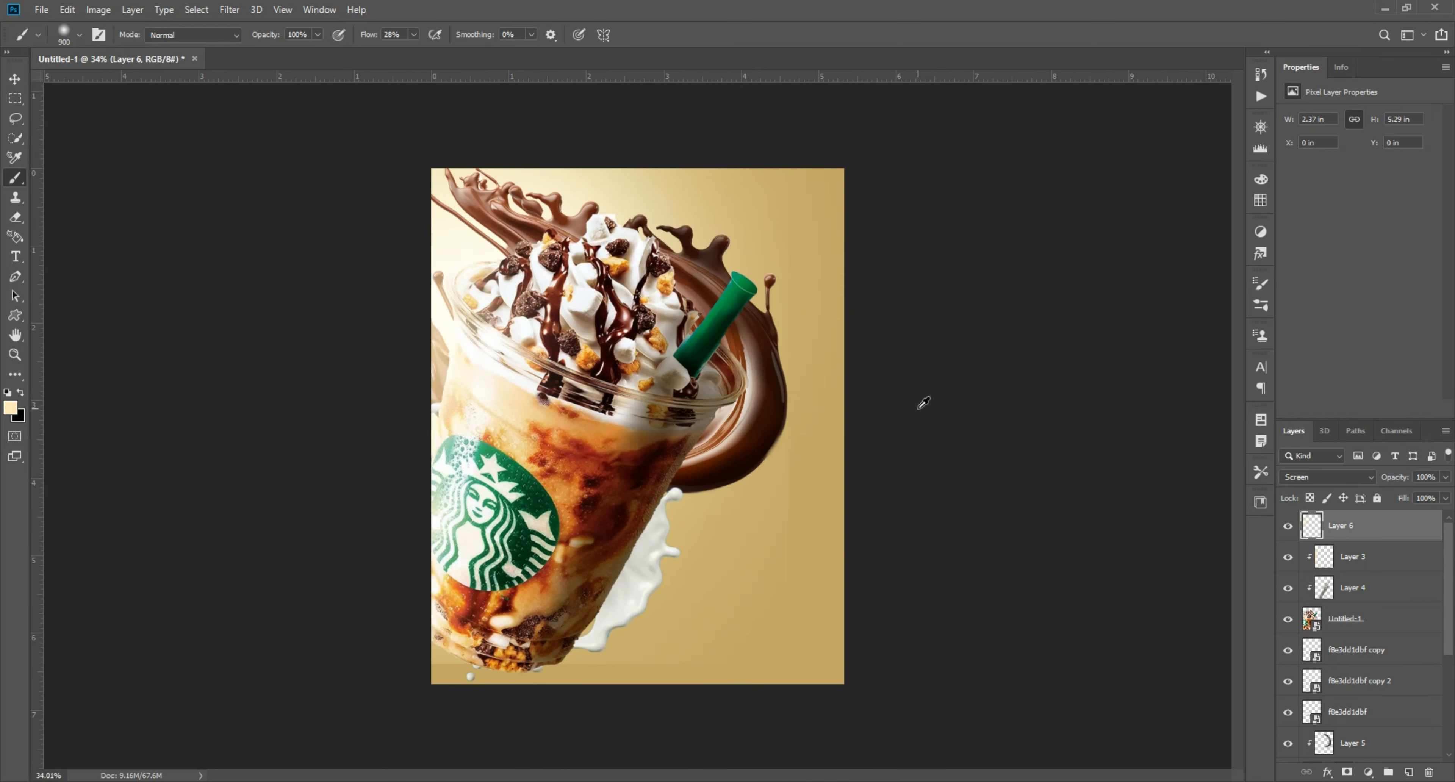
Reduce the cream glow layer's opacity to 84%
scroll(691, 367, up, 2)
click(1444, 476)
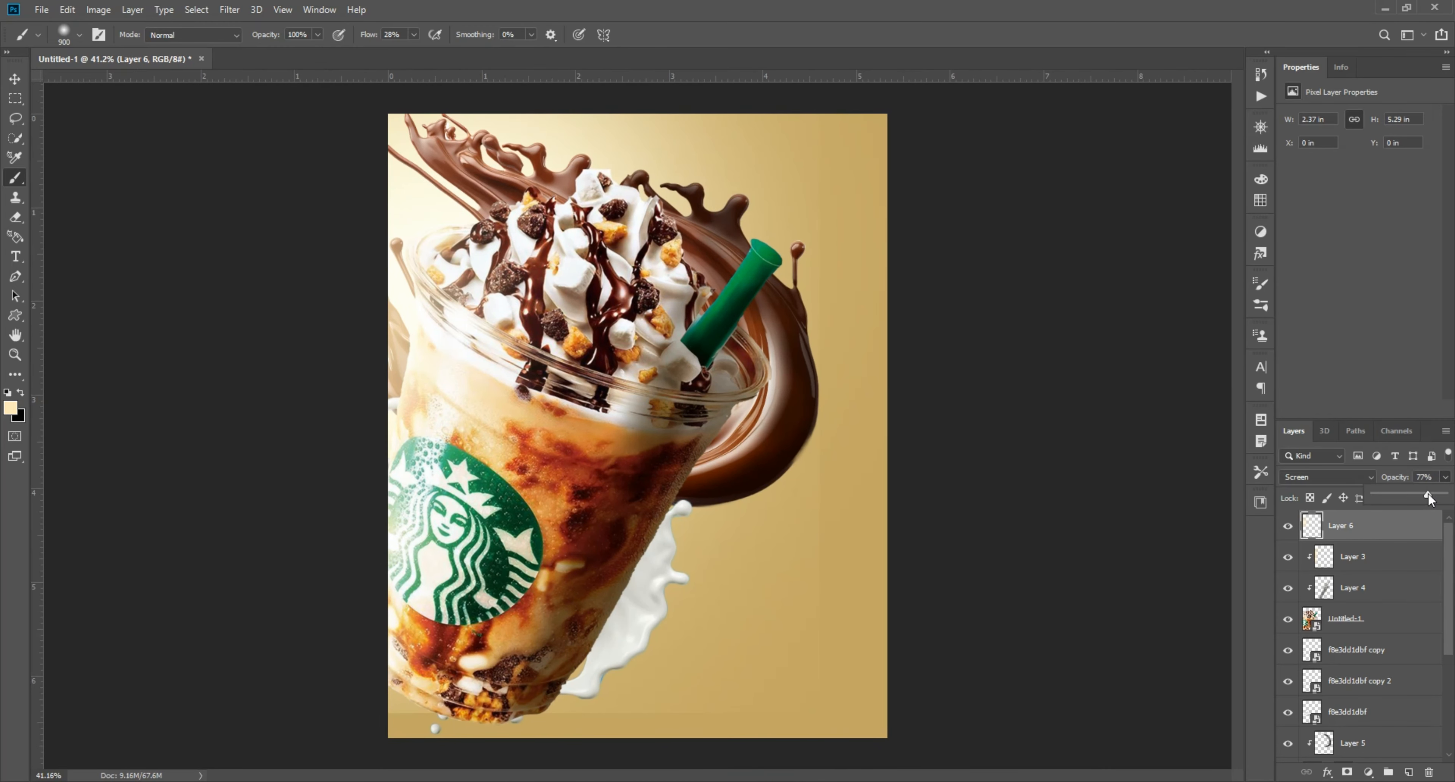
drag(1429, 497, 1443, 495)
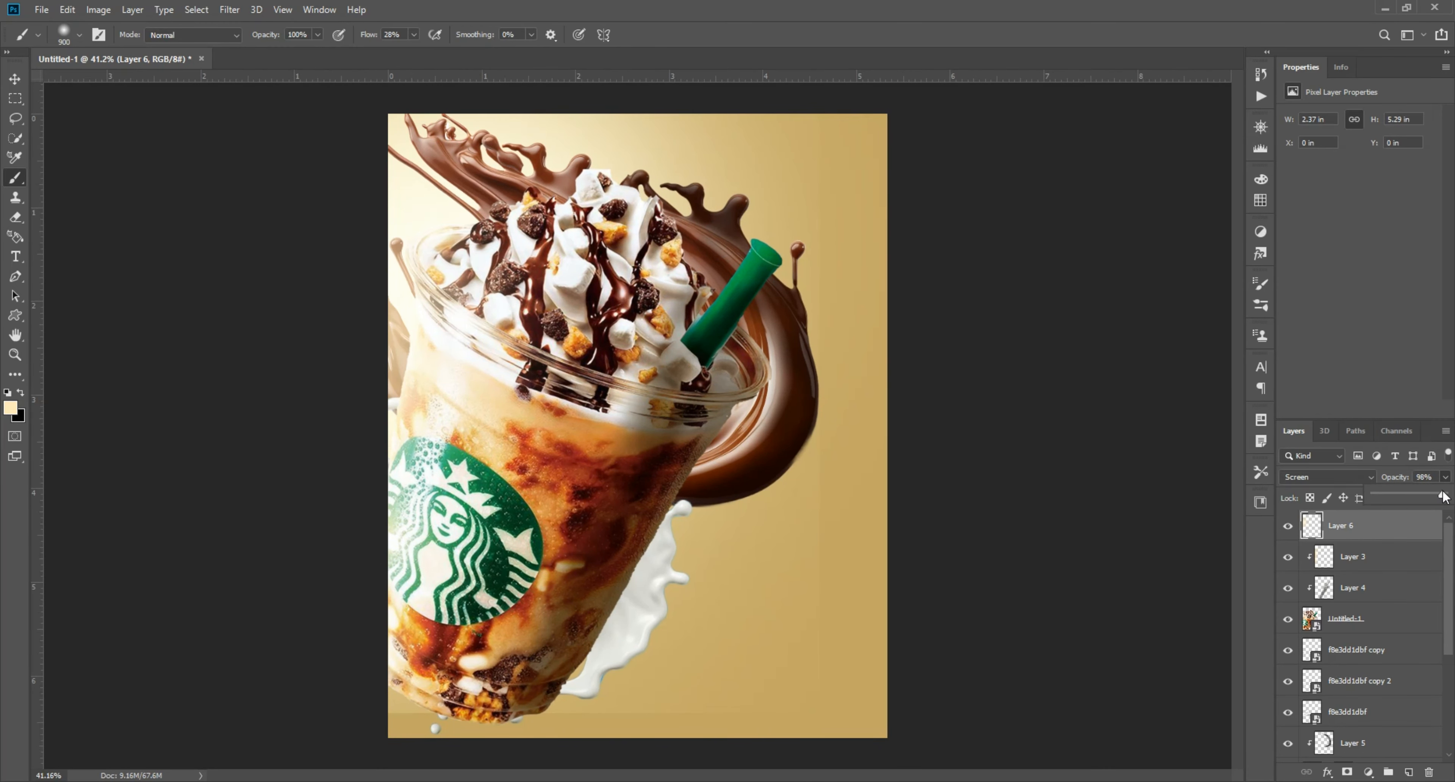
click(14, 81)
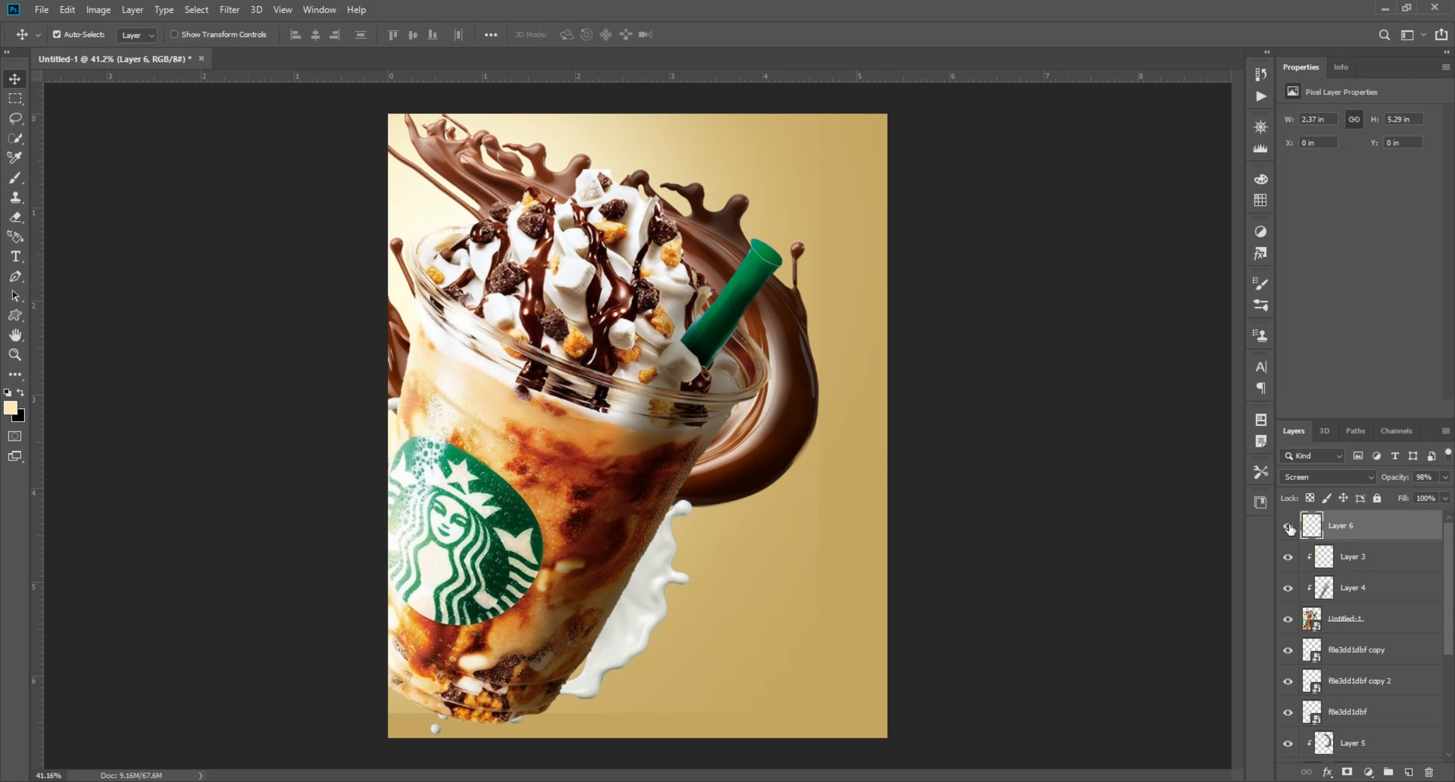
click(1444, 477)
drag(1443, 495, 1434, 495)
click(967, 433)
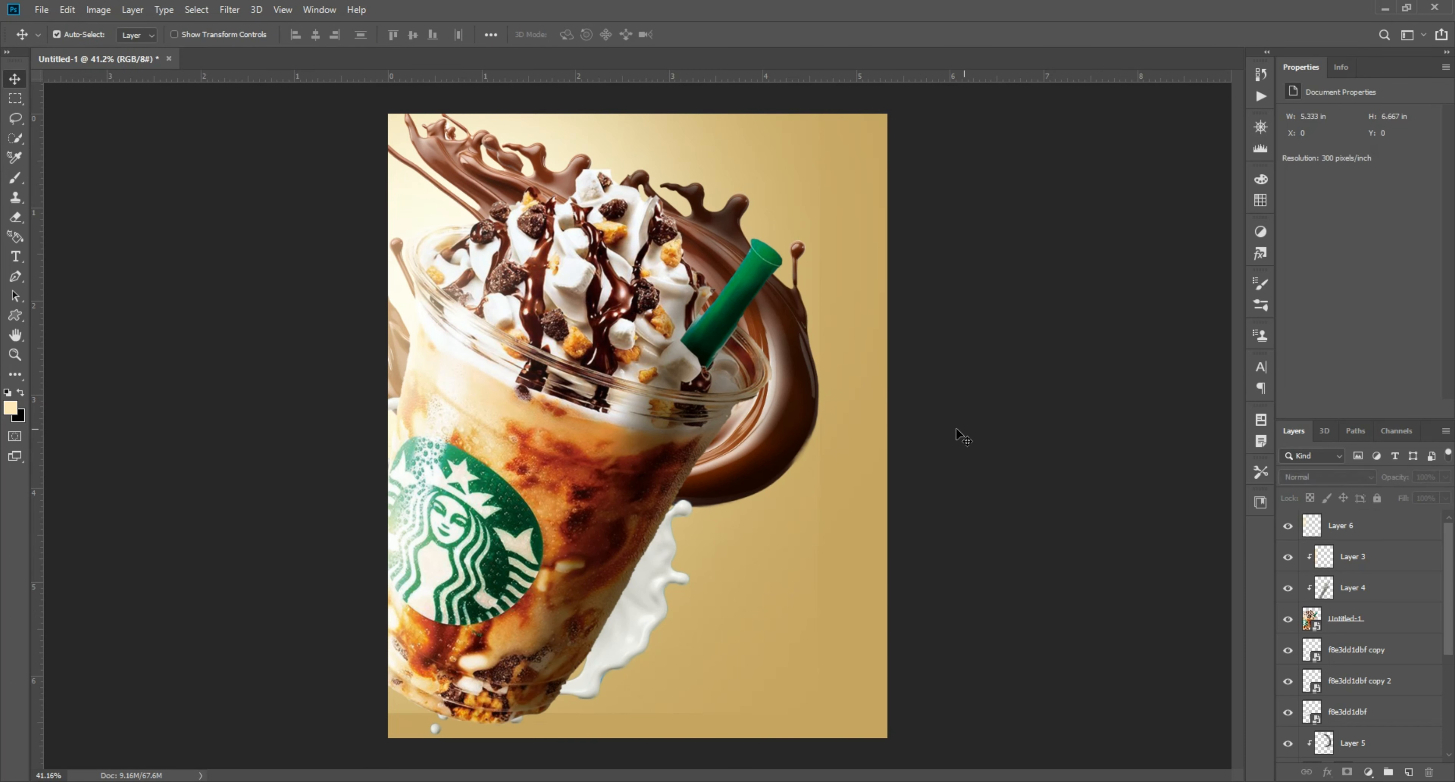
drag(1010, 554, 243, 169)
click(1075, 384)
scroll(1074, 383, down, 1)
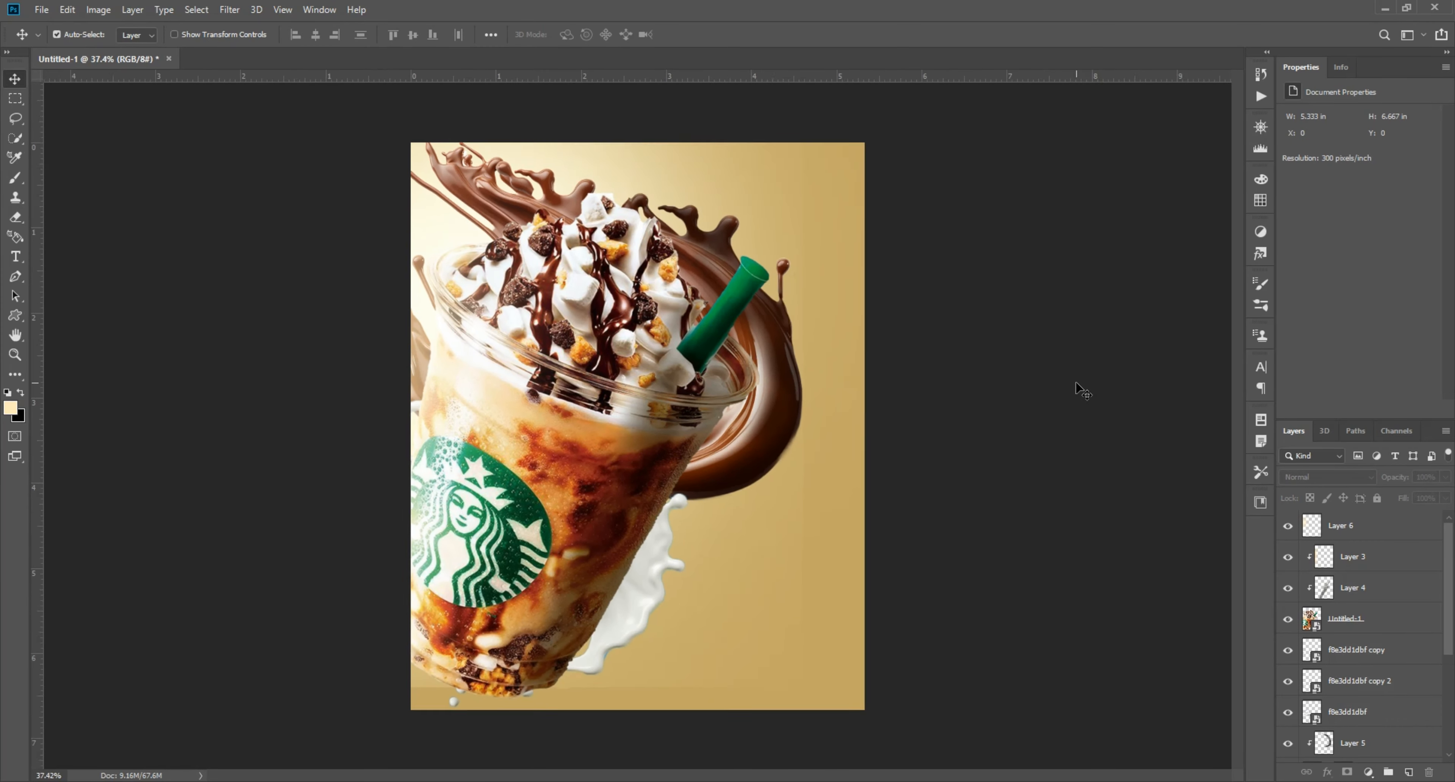
scroll(1074, 384, up, 1)
Place the green Starbucks logo image on the poster, scaled down to about 0.94 in wide in the upper-right corner
mouse_move(779, 781)
click(778, 723)
drag(419, 150, 655, 370)
key(ctrl+t)
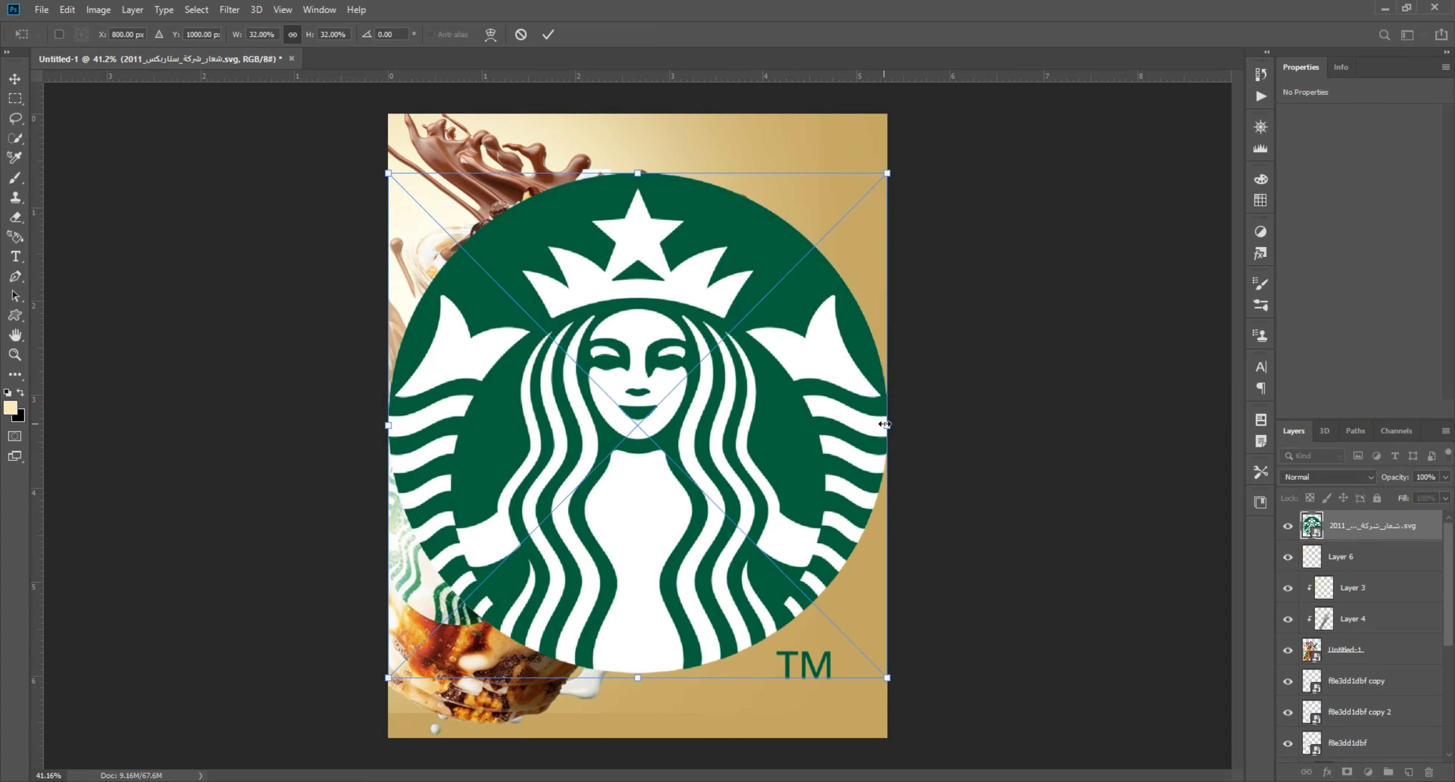
drag(886, 423, 499, 423)
drag(443, 434, 845, 171)
key(Return)
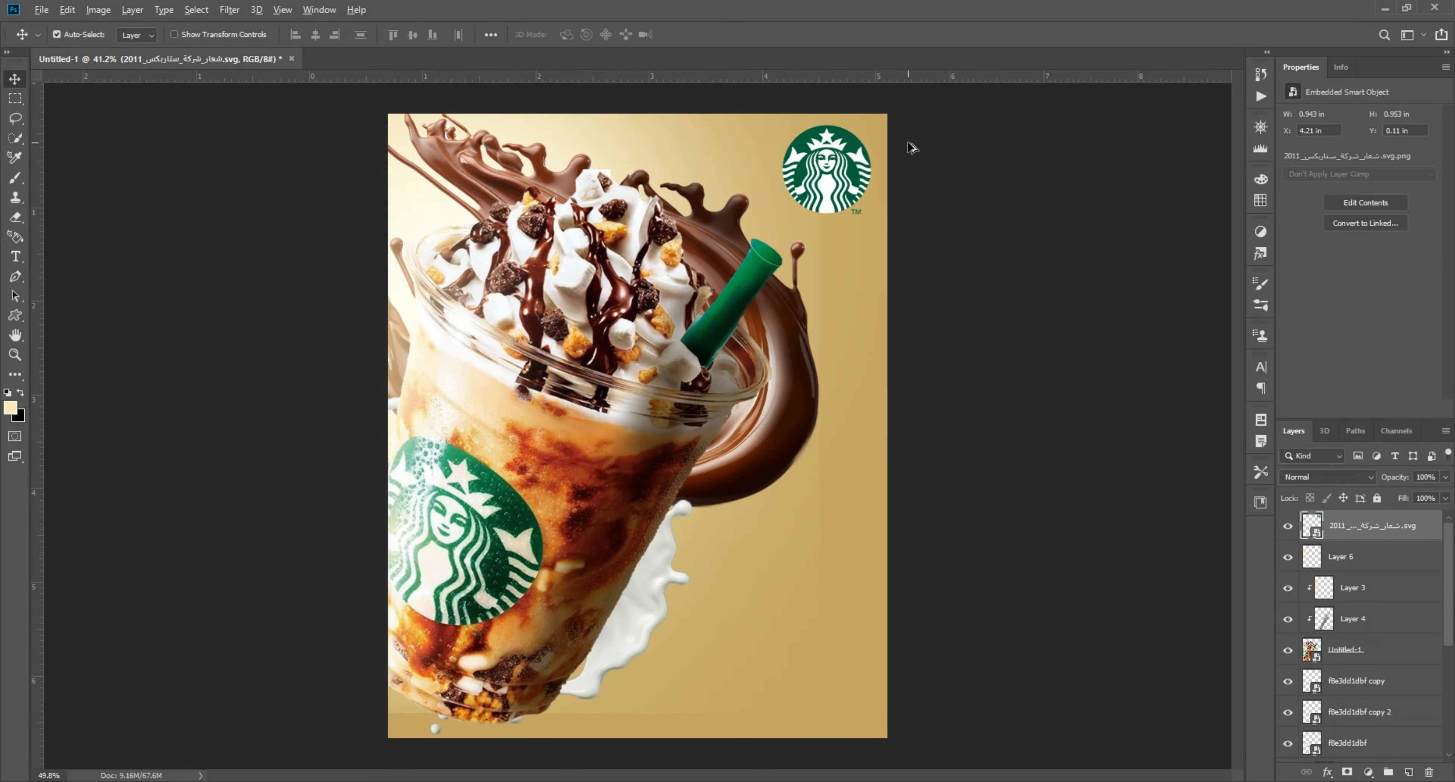
Nudge the Starbucks logo upward, closer to the poster's top edge
scroll(910, 146, up, 11)
key(Up)
key(Up)
key(Up)
key(Up)
key(Up)
key(Up)
key(Up)
key(Up)
key(Up)
key(Up)
key(Up)
key(Up)
key(Up)
key(Up)
key(Up)
key(Up)
key(Up)
key(Up)
key(Up)
key(Up)
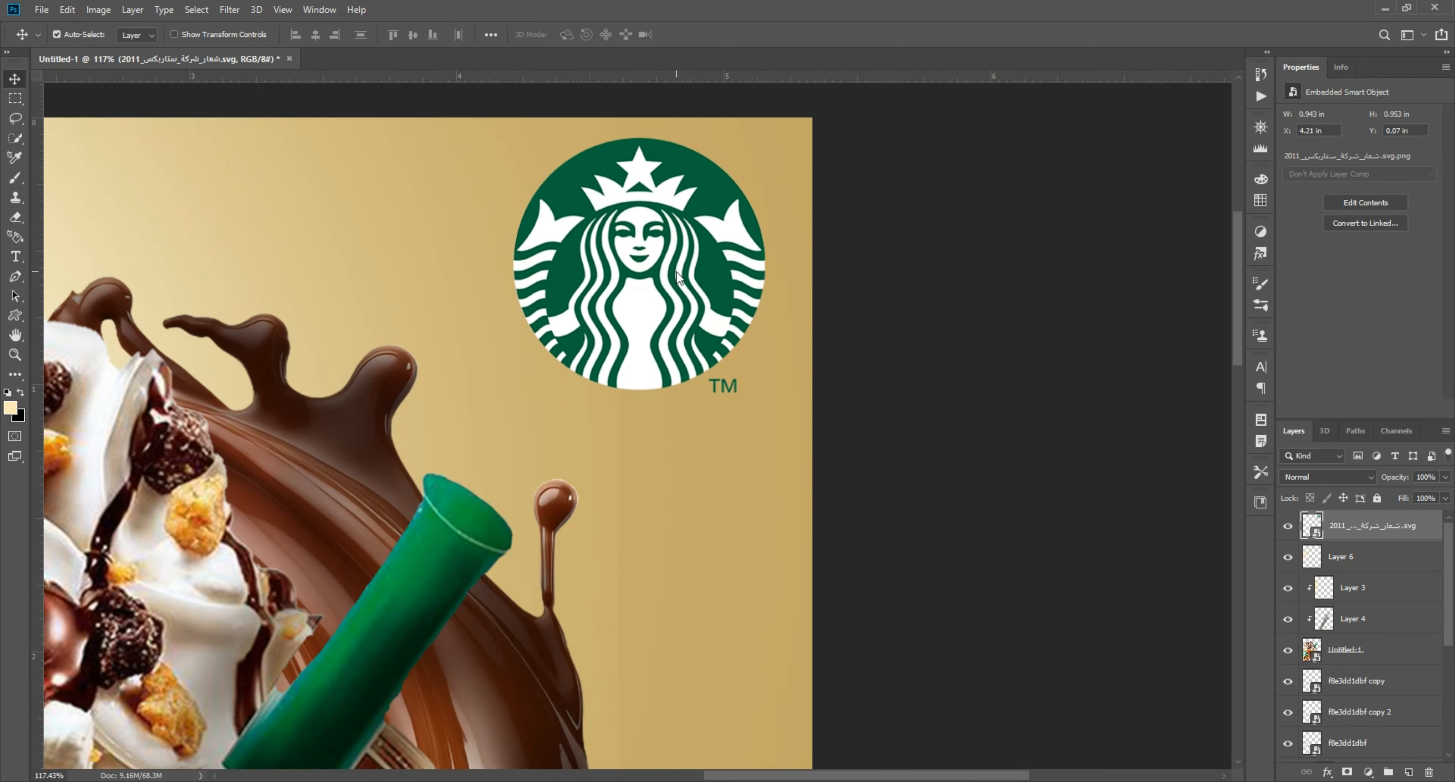
click(939, 341)
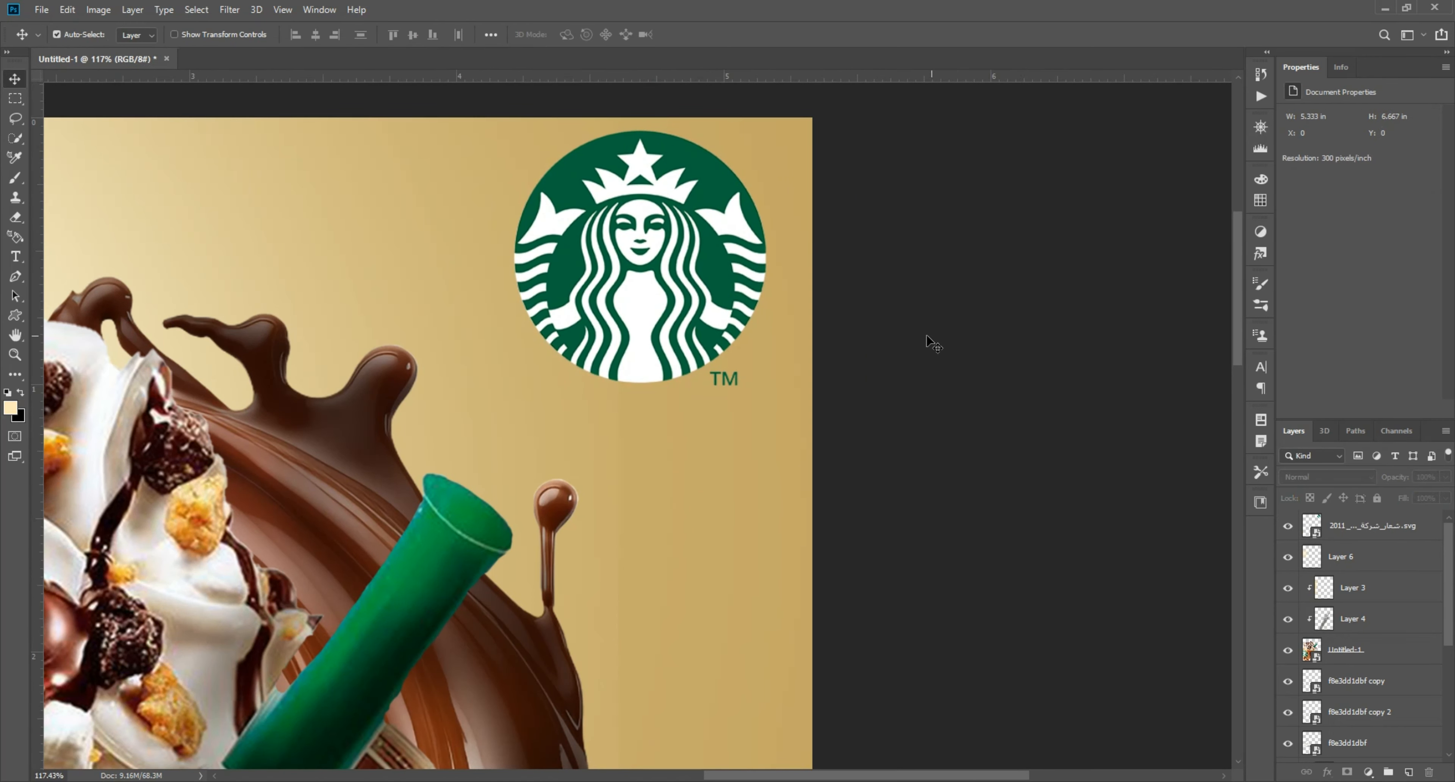
Lock the background fill layer and the Starbucks logo layer
scroll(939, 341, down, 11)
click(796, 586)
click(1376, 499)
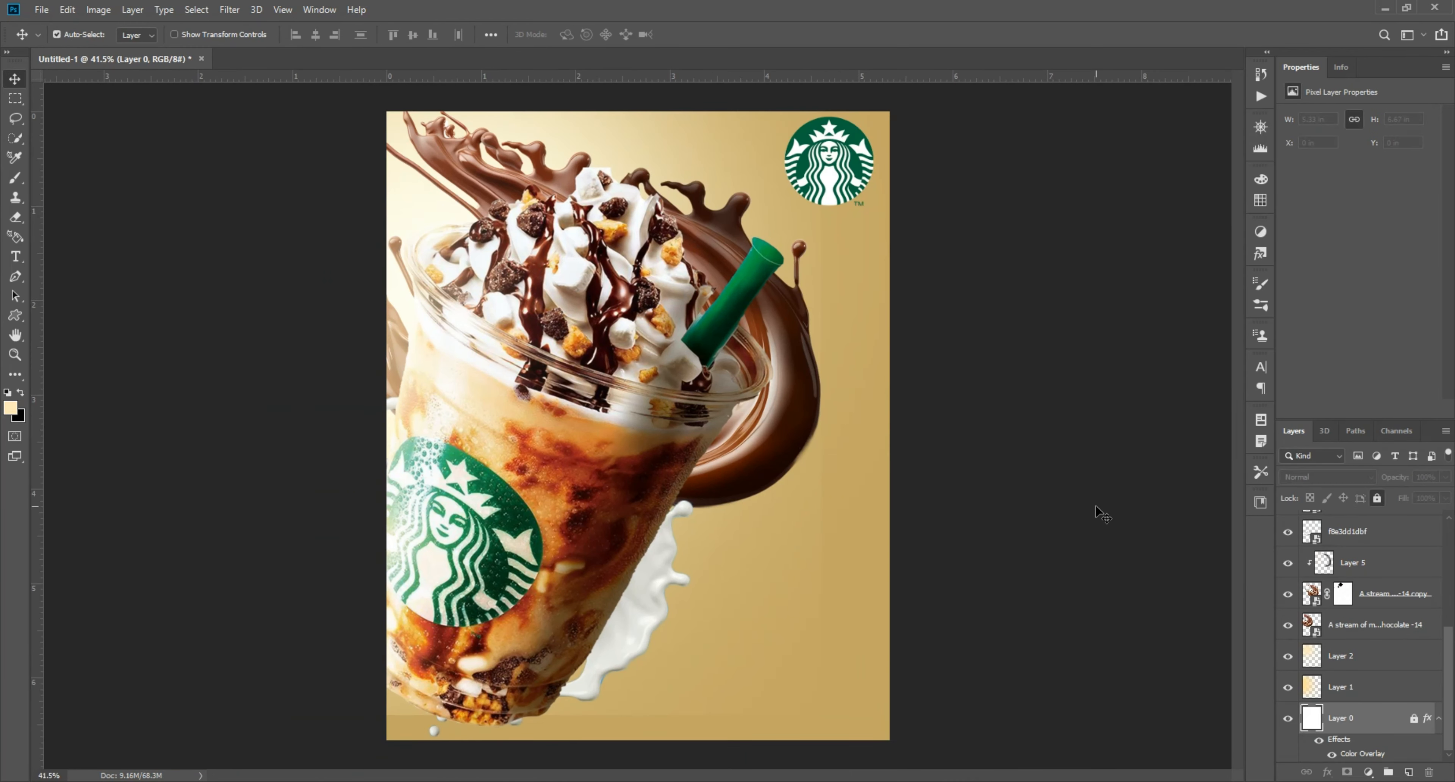
click(965, 683)
click(842, 172)
click(1376, 499)
Select all the unlocked artwork layers together, scale them to 102.43% and shift them slightly left
drag(956, 665, 375, 210)
key(ctrl+t)
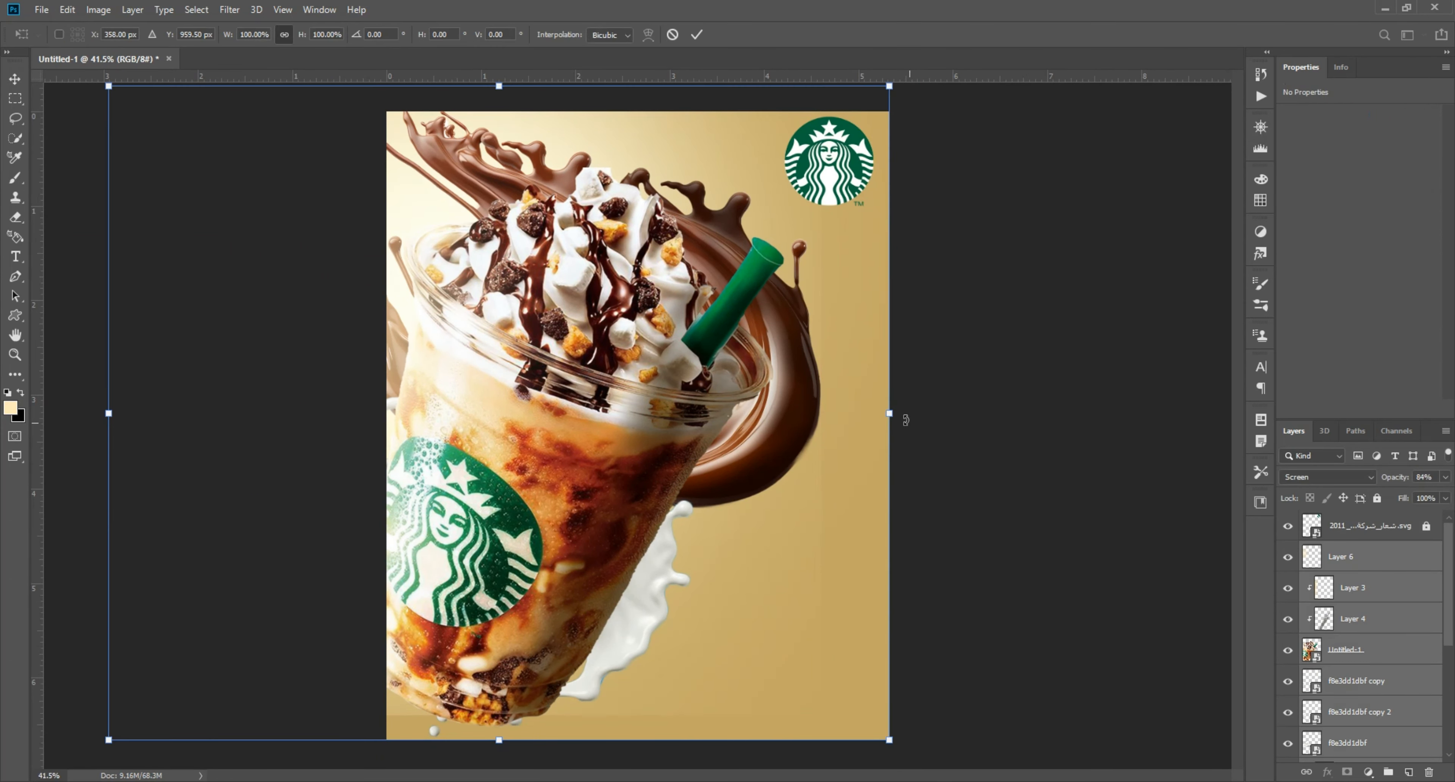
drag(889, 414, 909, 410)
drag(655, 410, 646, 414)
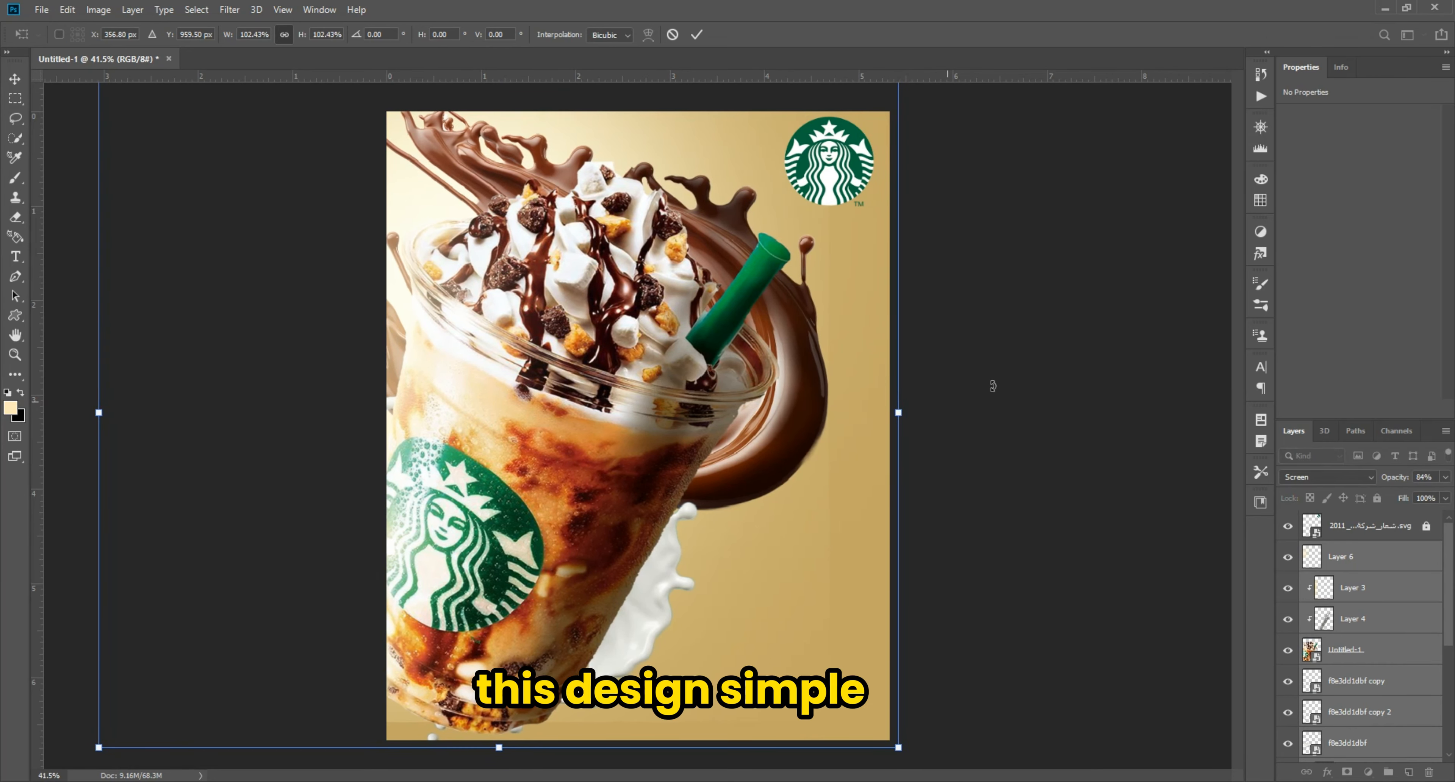
key(Return)
key(ctrl+minus)
scroll(773, 249, up, 8)
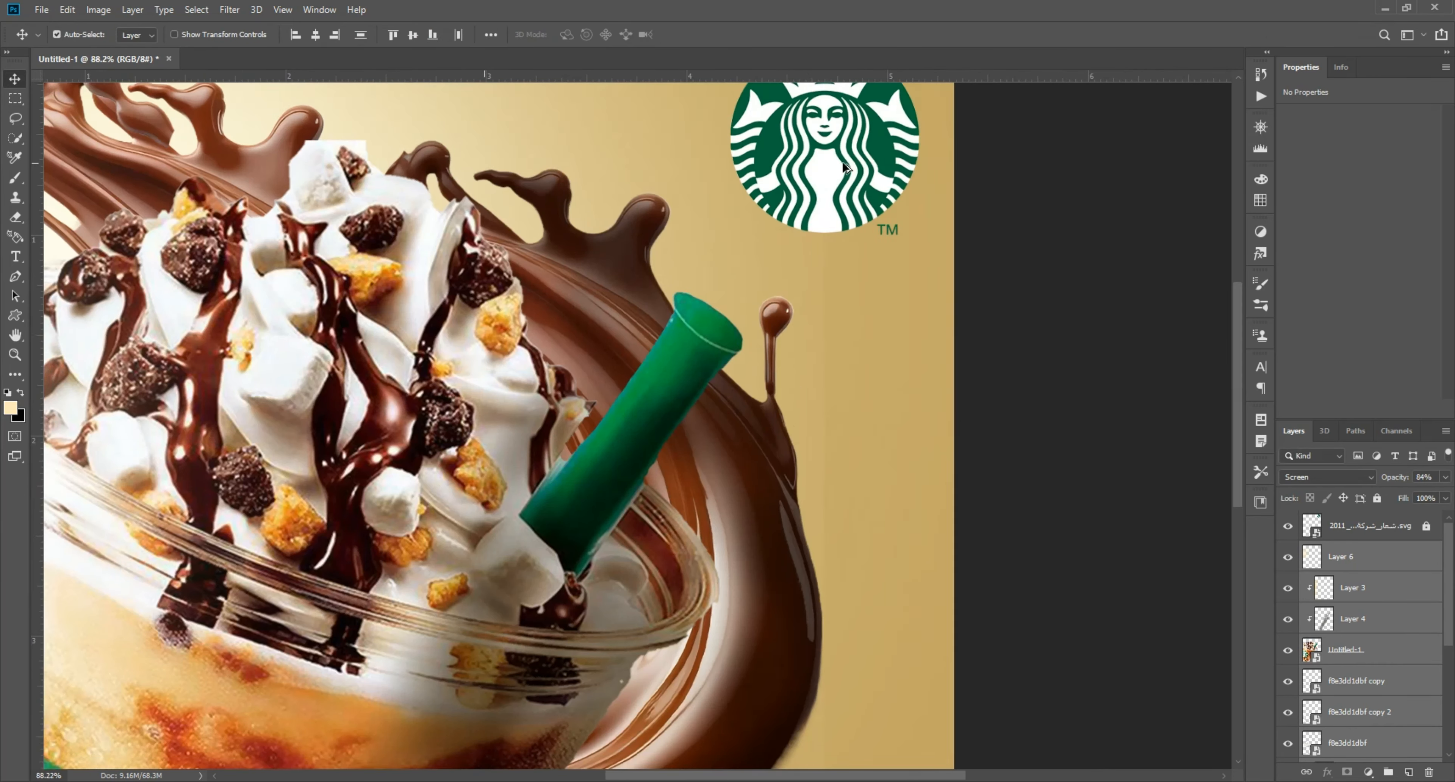
Unlock the Starbucks logo layer, scale the logo down to about 0.83 in wide and move it closer to the poster's upper-right corner
drag(845, 159, 752, 293)
scroll(751, 292, up, 3)
click(747, 292)
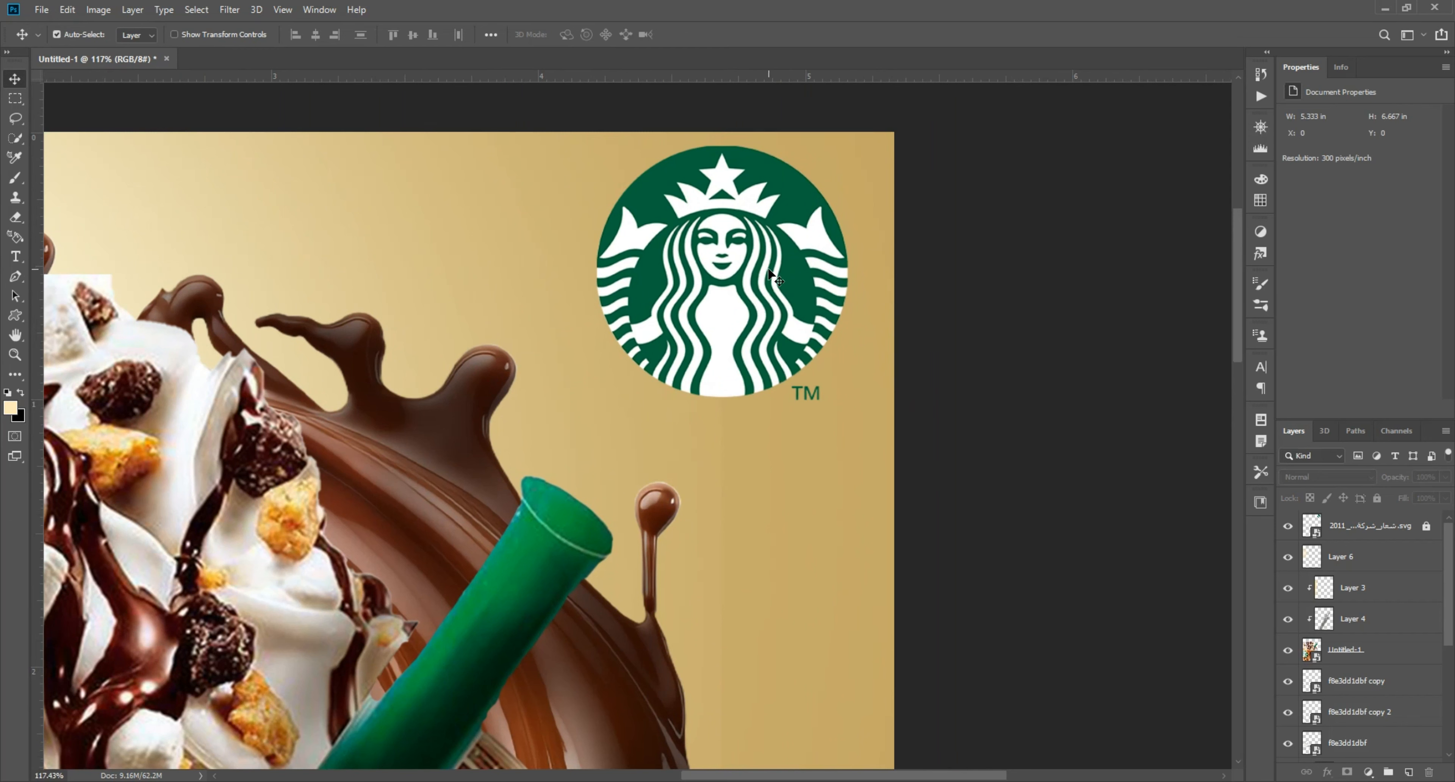
click(1425, 526)
click(1363, 525)
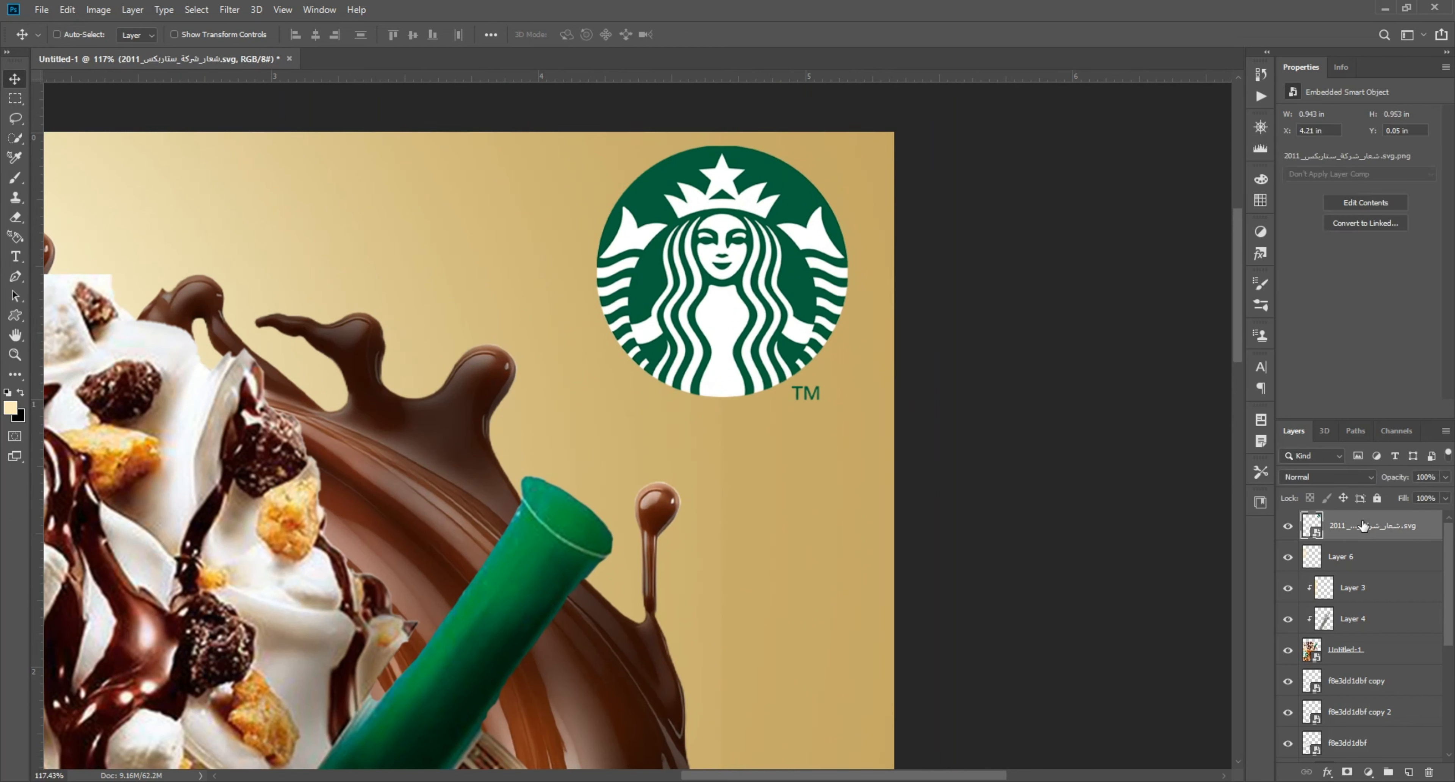
key(ctrl+t)
key(Return)
drag(746, 281, 794, 270)
key(ctrl+0)
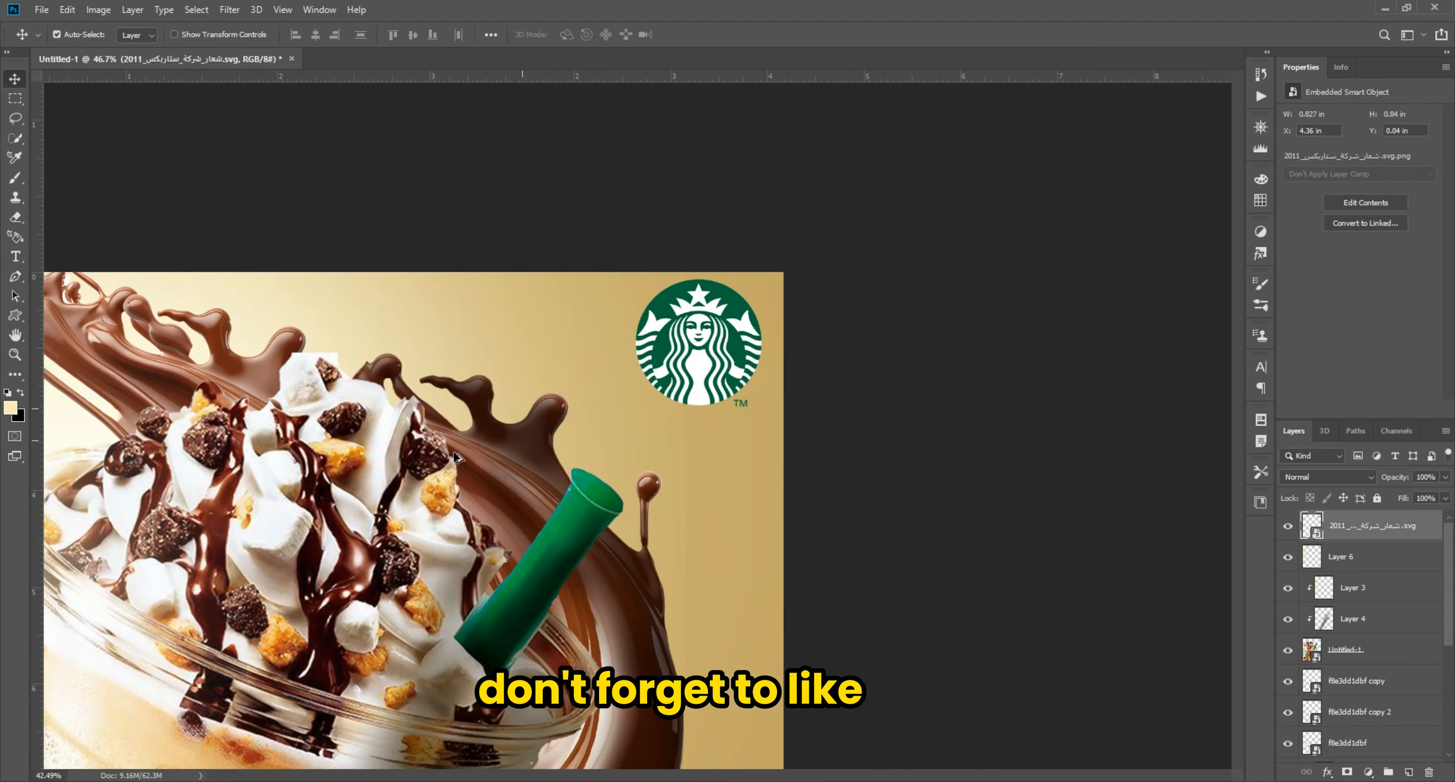
click(1036, 578)
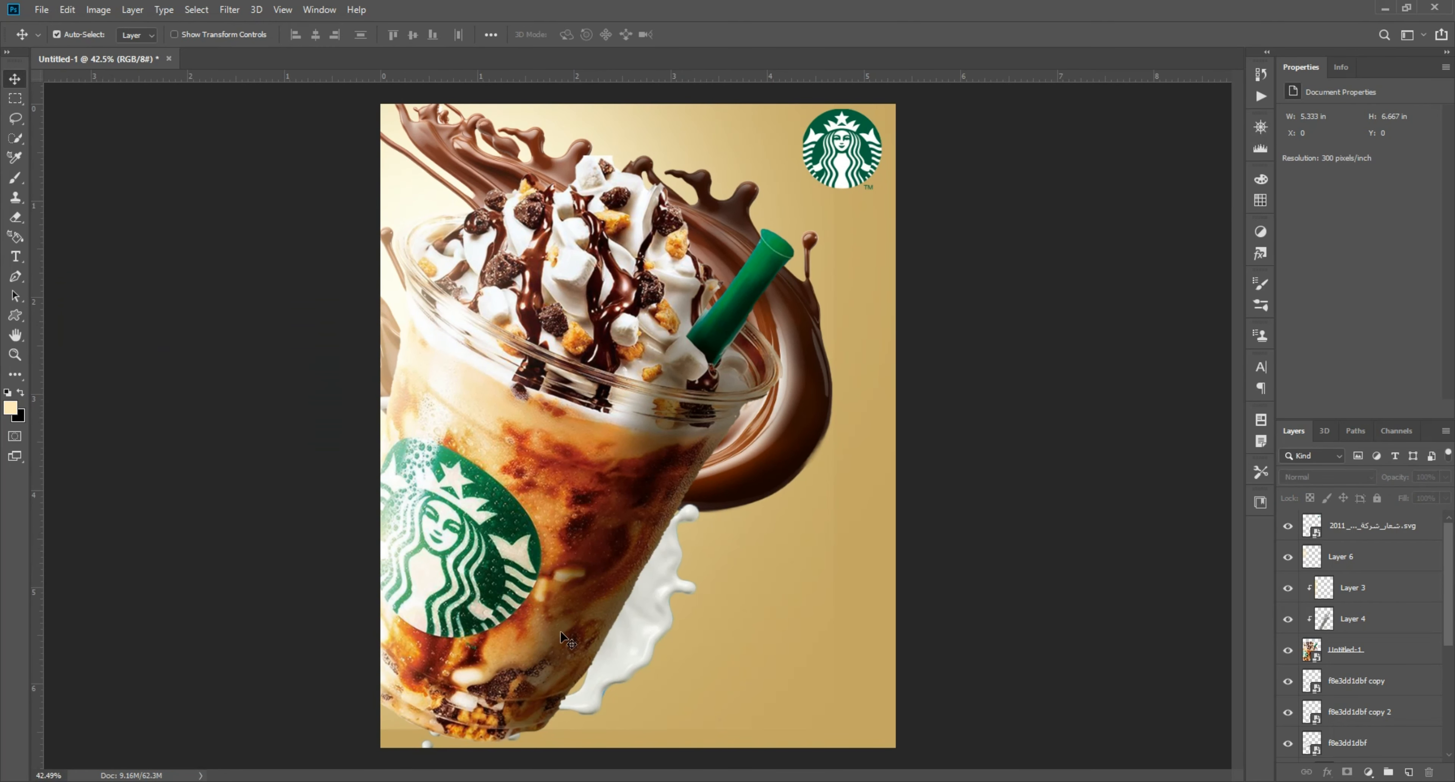
Select all layers from the logo down to the background fill and stamp them into a new merged layer on top
click(1372, 532)
scroll(1372, 621, down, 3)
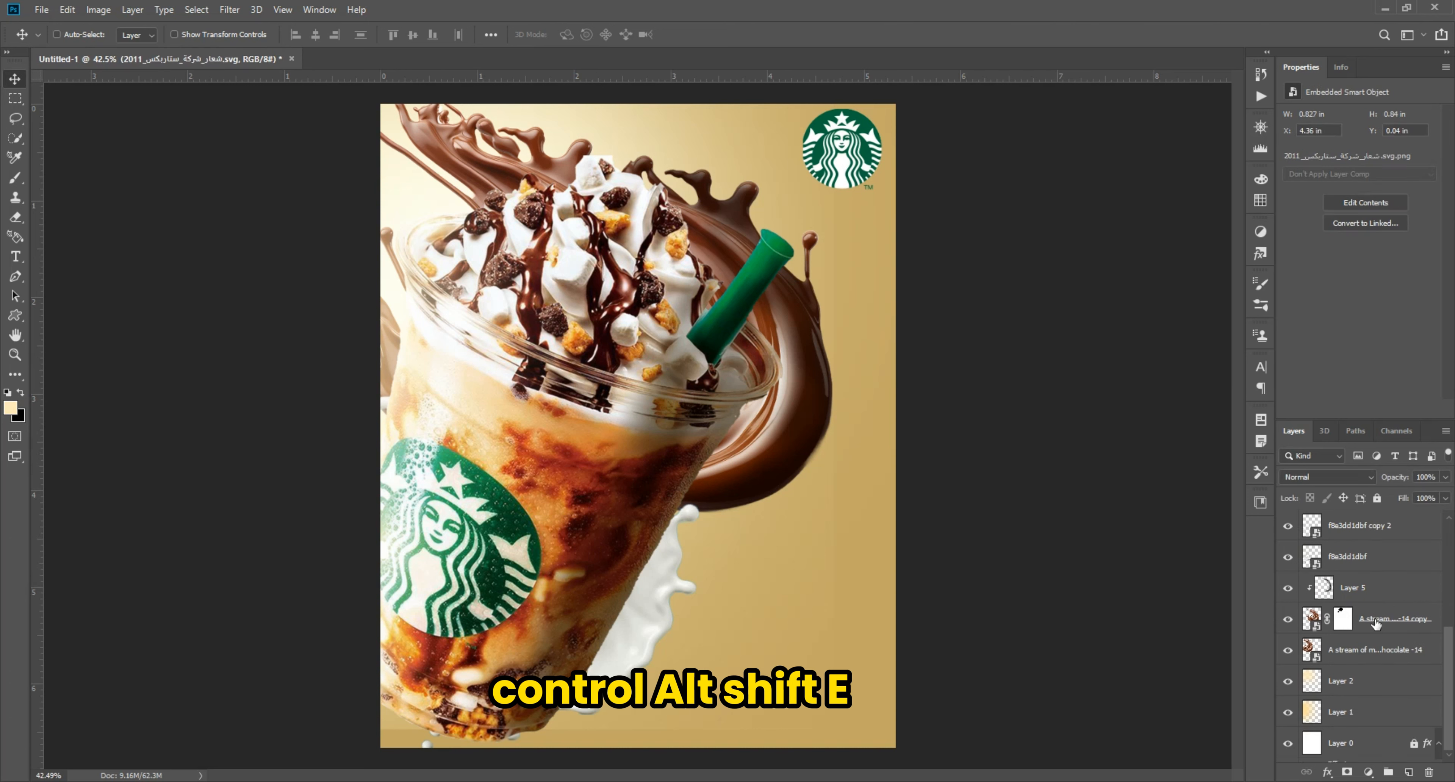
shift+click(1361, 724)
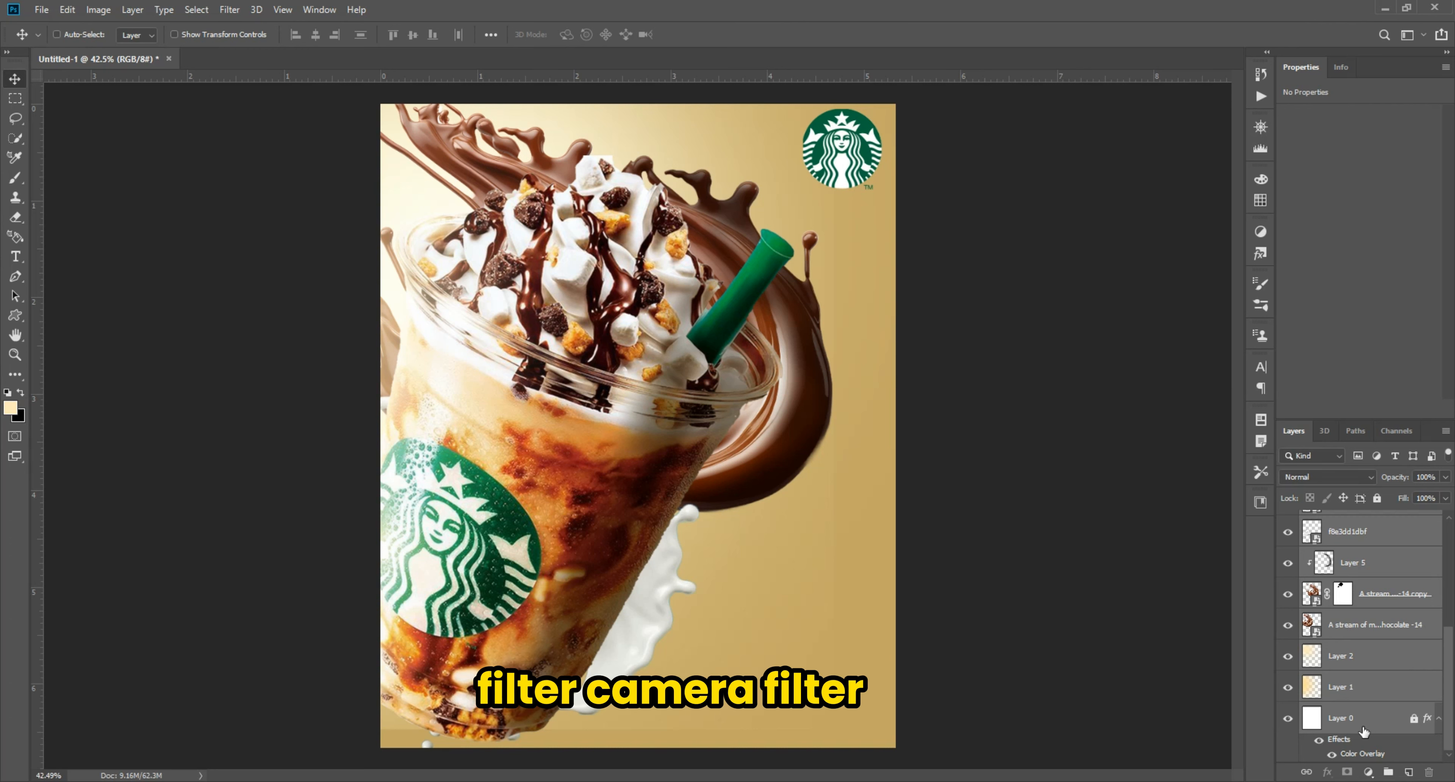
key(ctrl+alt+shift+e)
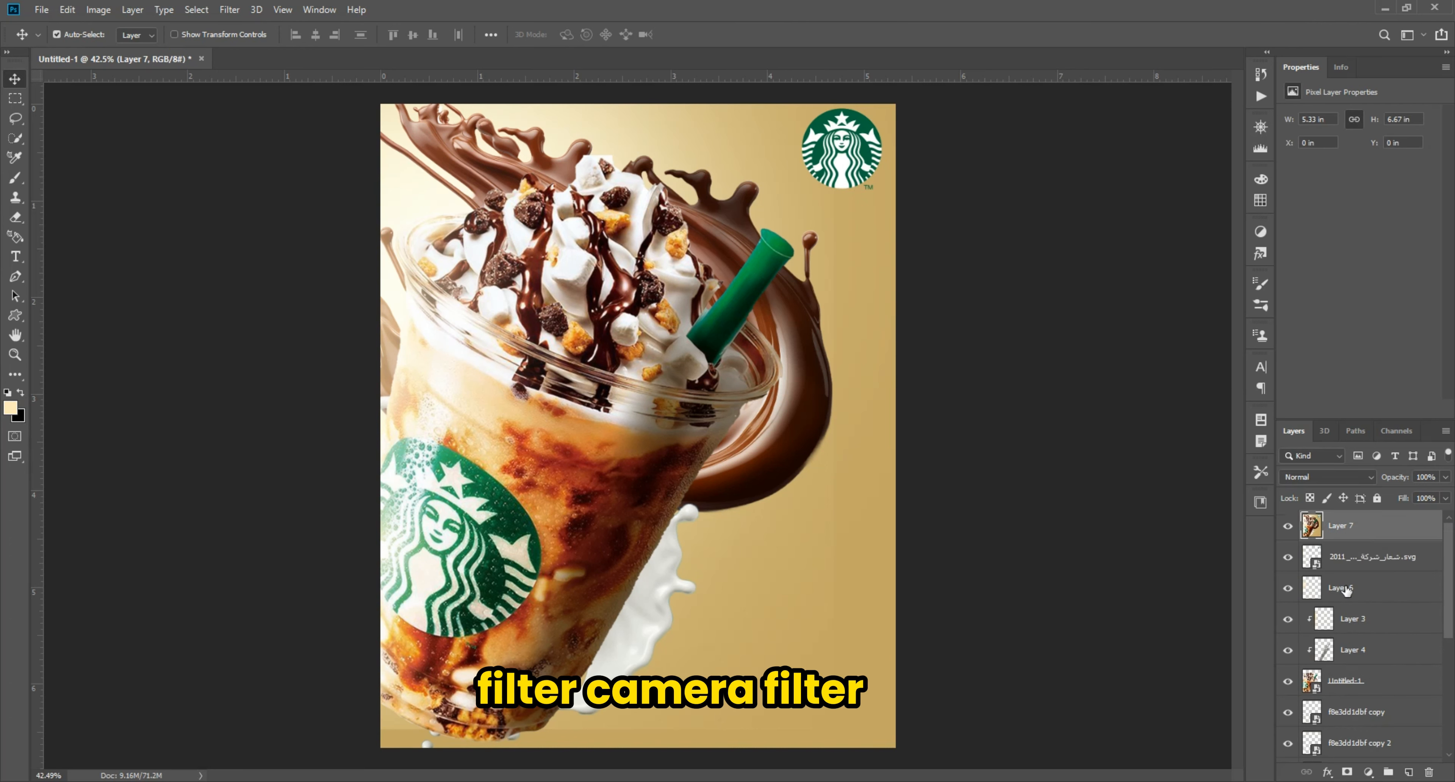
Start the Camera Raw filter on the merged layer, setting Temperature +1, Tint 0, Exposure -0.20 and Contrast +24
click(229, 10)
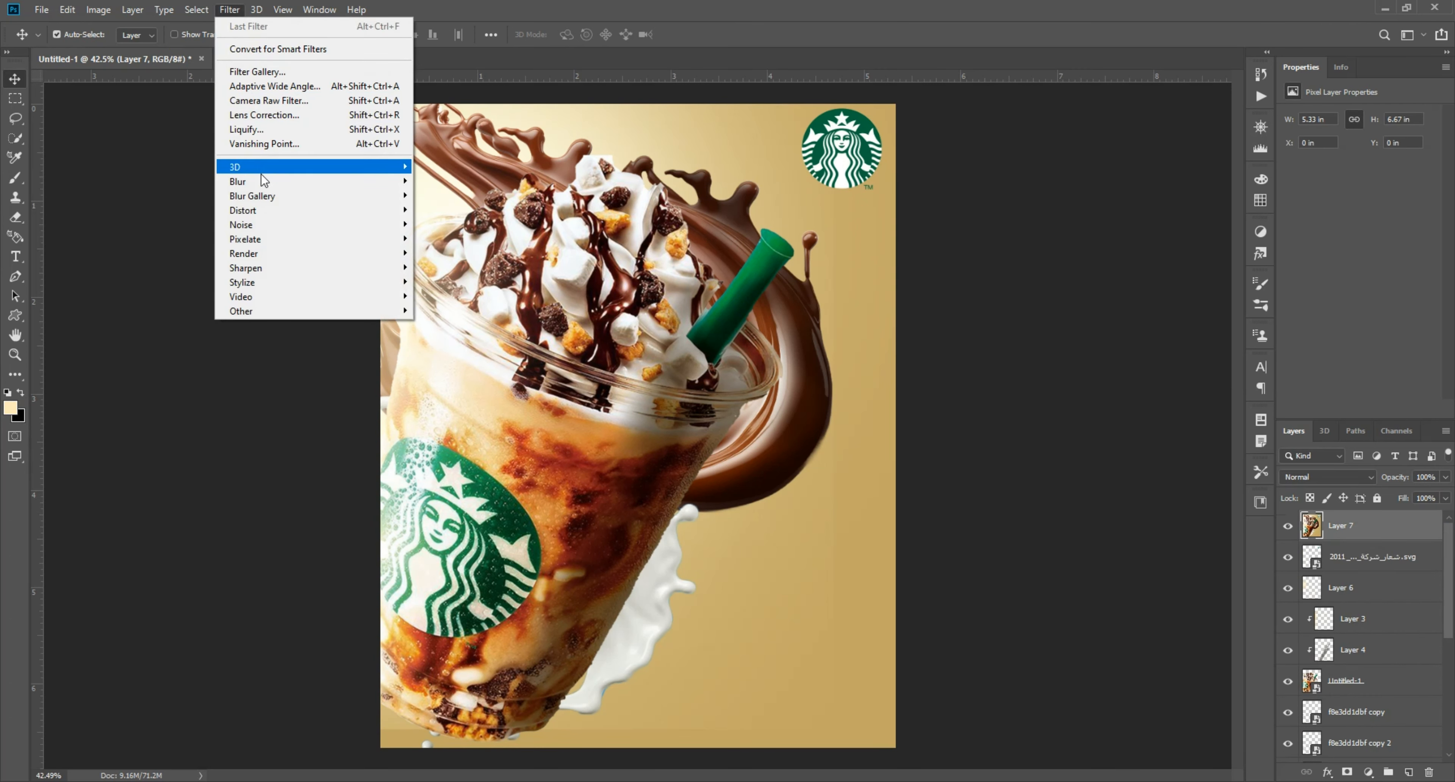
click(293, 100)
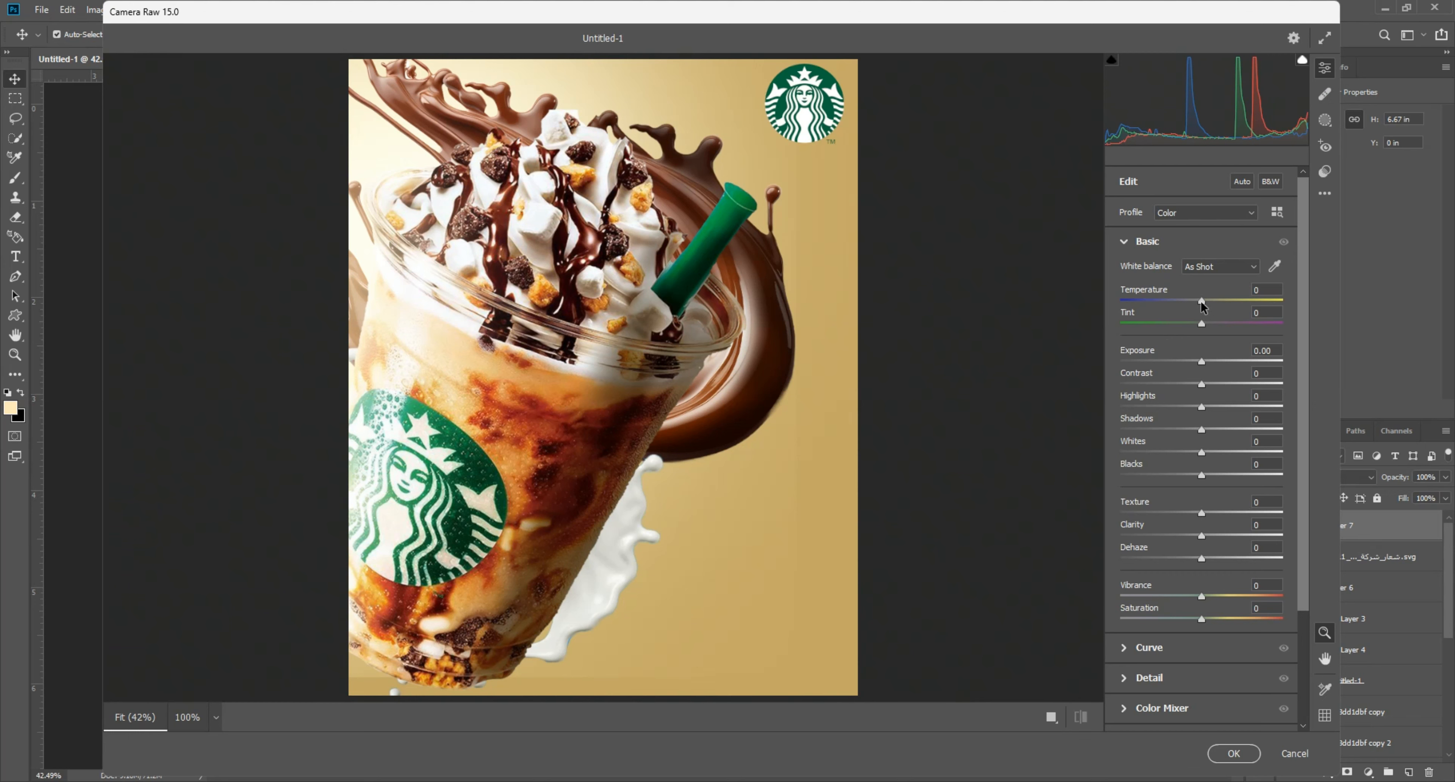
mouse_move(1201, 302)
mouse_down()
mouse_move(1212, 320)
mouse_move(1220, 309)
mouse_move(1202, 303)
mouse_up()
click(746, 327)
text(0)
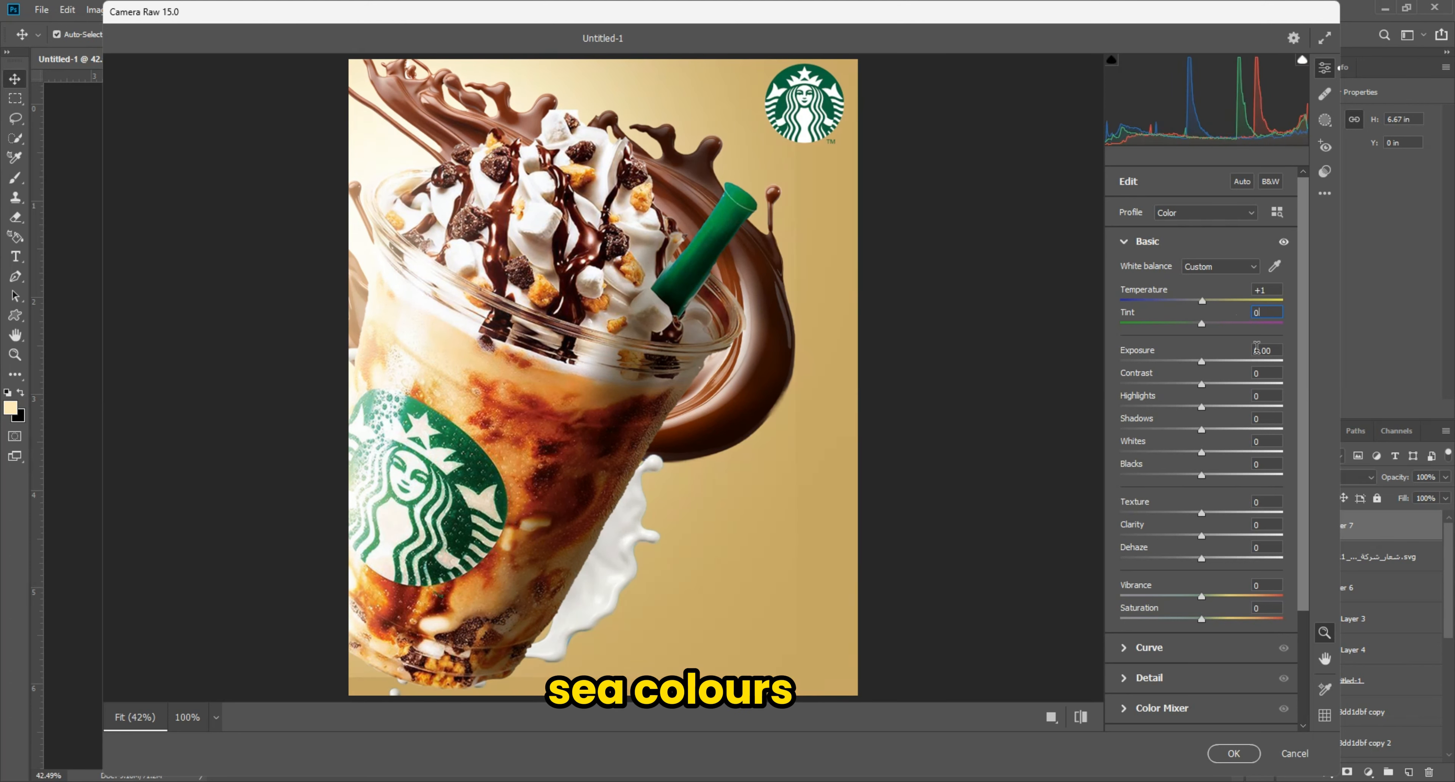
drag(1201, 362, 1221, 387)
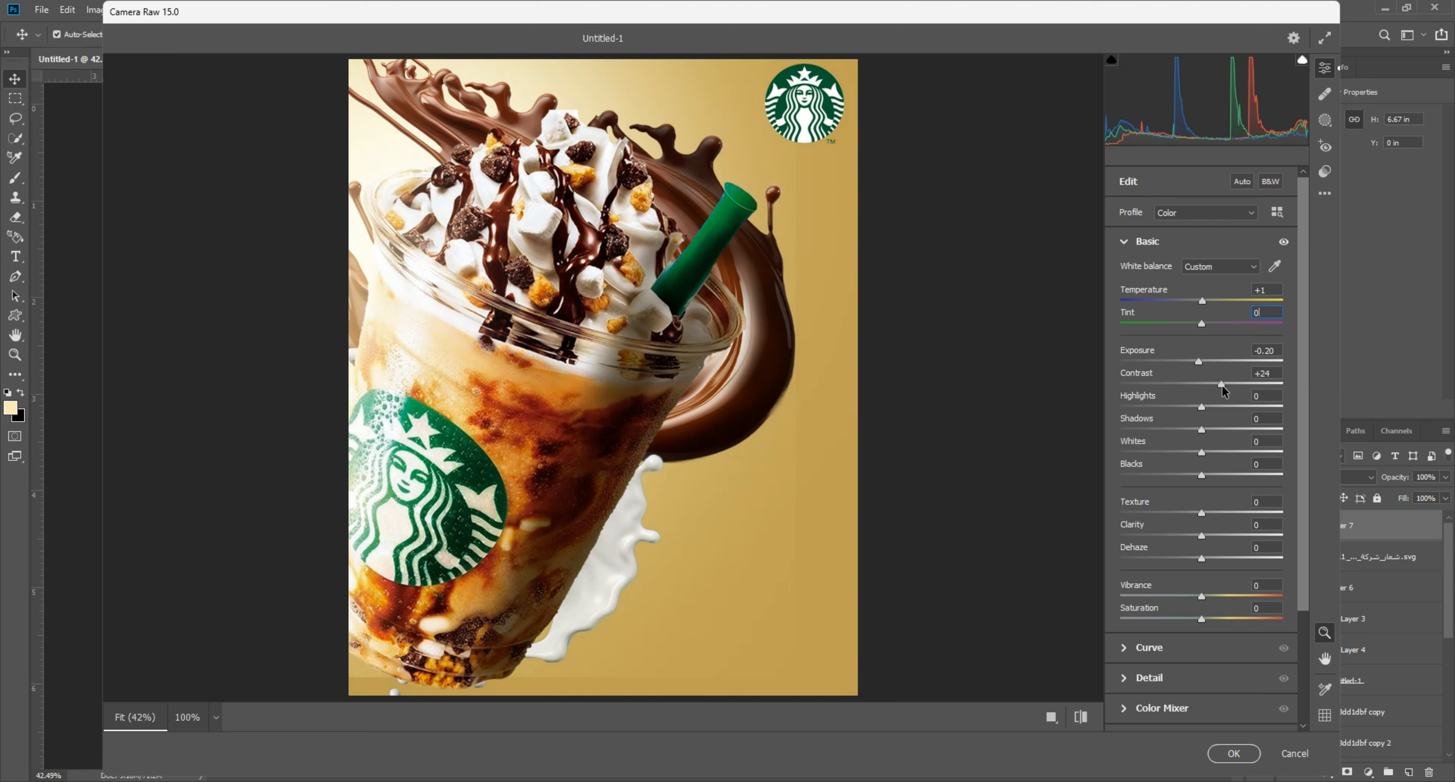
Set Highlights +9, Shadows -9, Whites +21, Blacks -36, Texture +28 and Clarity +25
drag(1203, 408, 1176, 490)
key(ctrl+z)
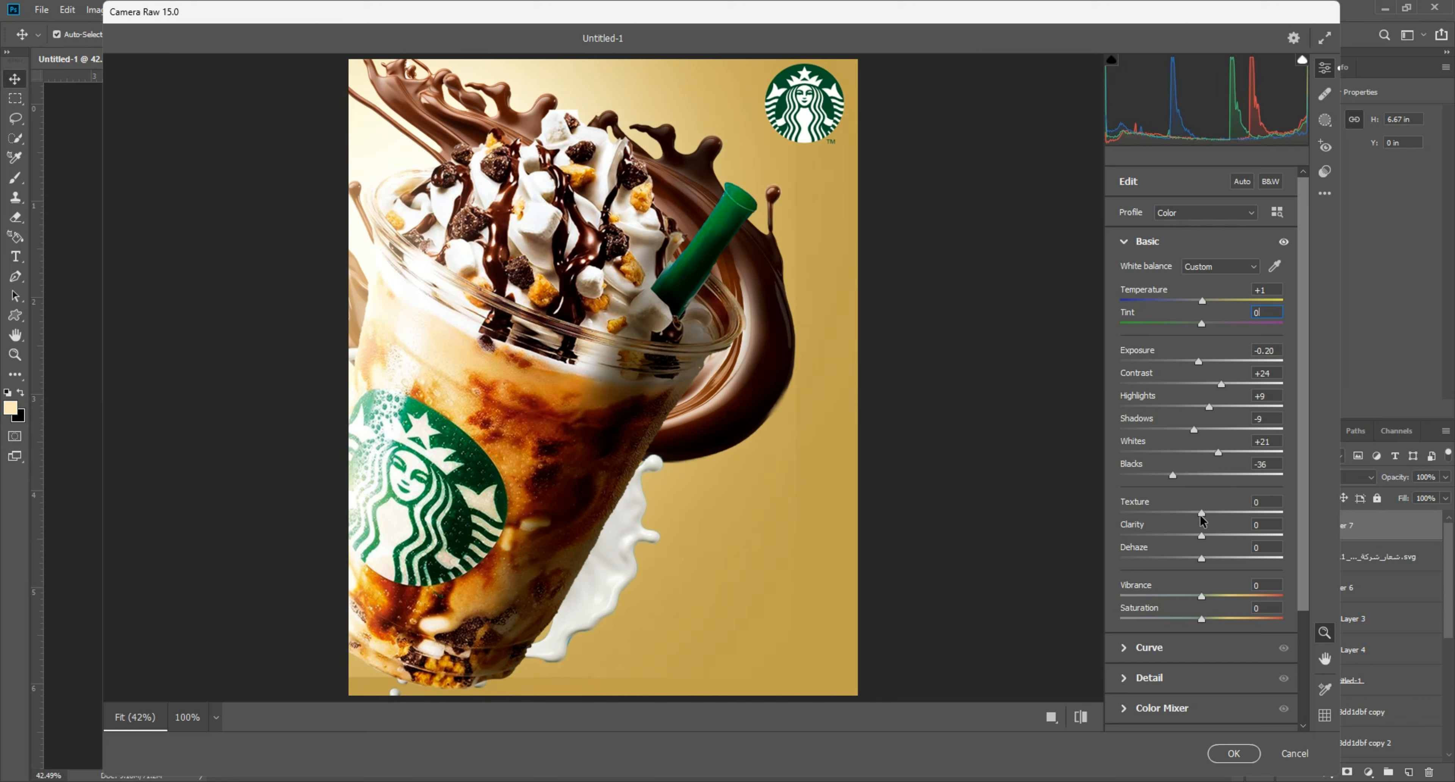
drag(1226, 512, 1231, 512)
mouse_move(1201, 536)
mouse_down()
mouse_move(1231, 536)
mouse_move(1216, 542)
mouse_up()
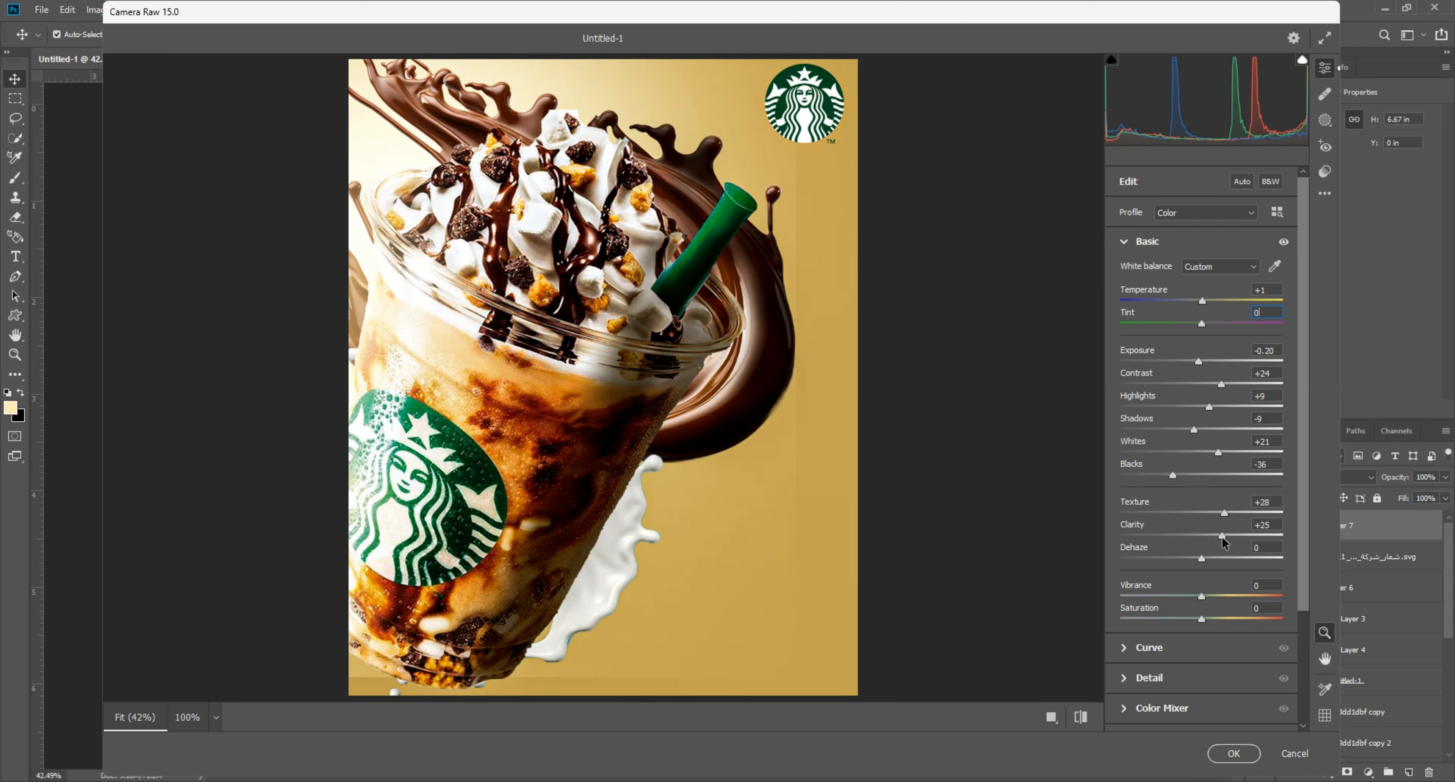
Adjust Dehaze and Vibrance, set Sharpening to 55 and apply the Camera Raw filter
mouse_move(1202, 559)
mouse_down()
mouse_move(1220, 559)
mouse_move(1200, 565)
mouse_up()
drag(1212, 596, 1215, 600)
double_click(1223, 597)
scroll(1183, 653, down, 2)
click(1175, 594)
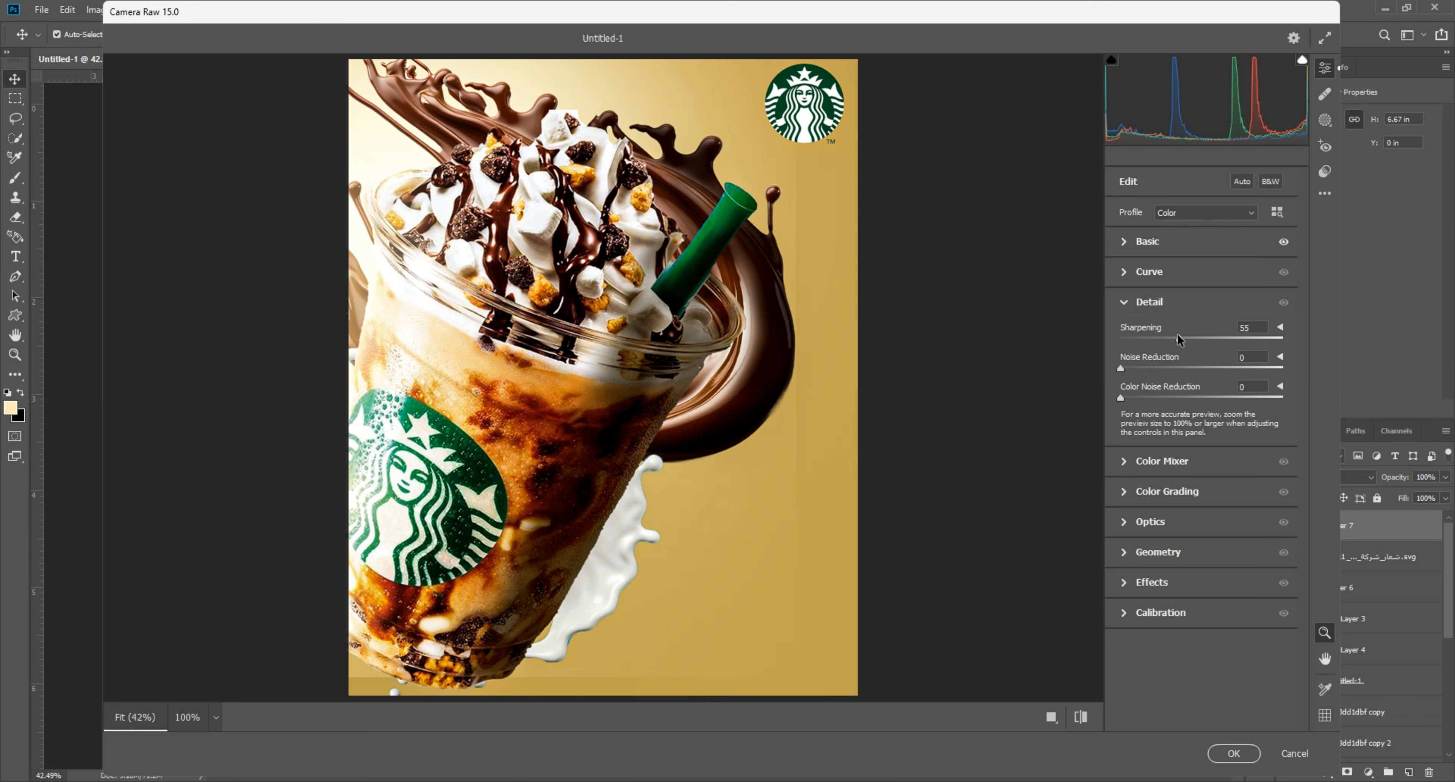
click(1245, 756)
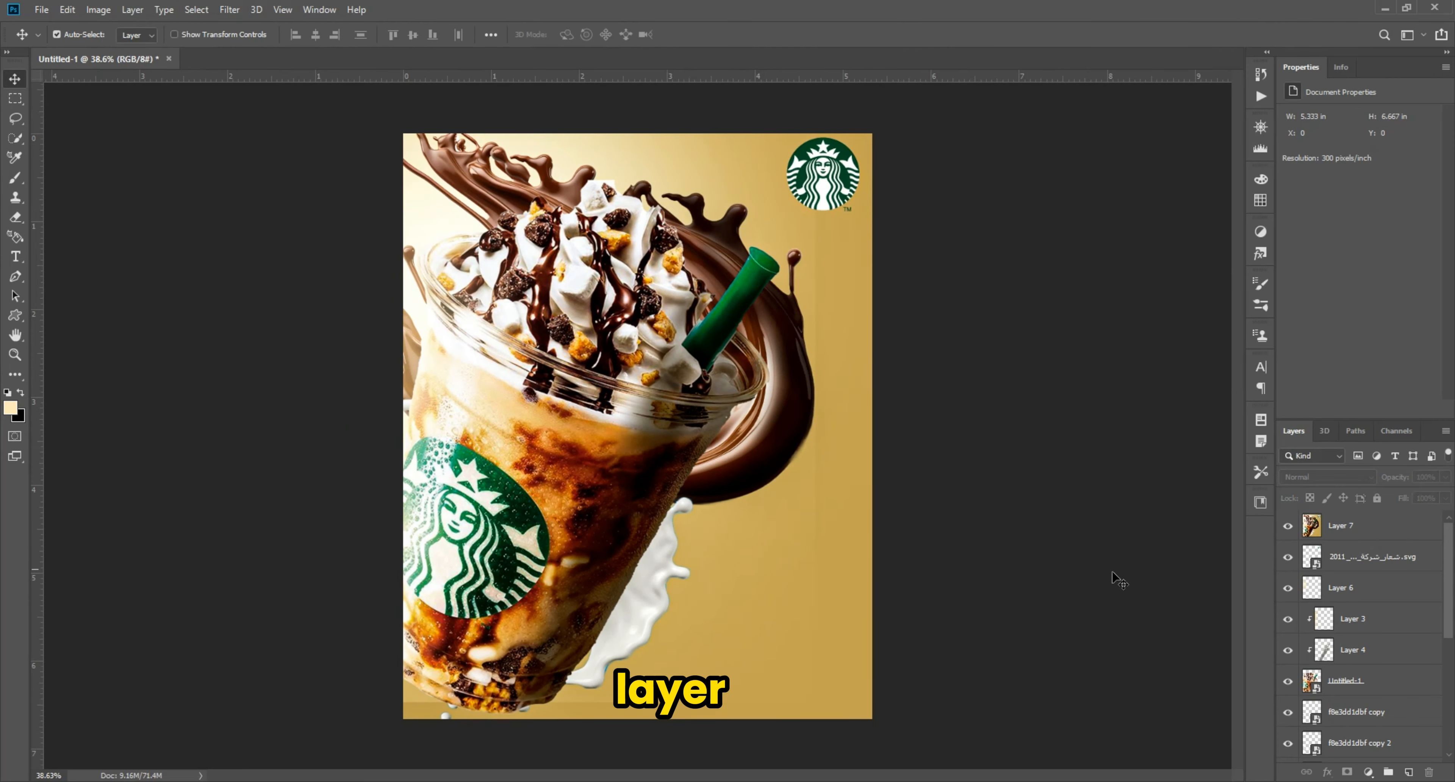
Create a new layer and darken the poster's right edge with several black-to-transparent linear gradients
key(ctrl+shift+alt+n)
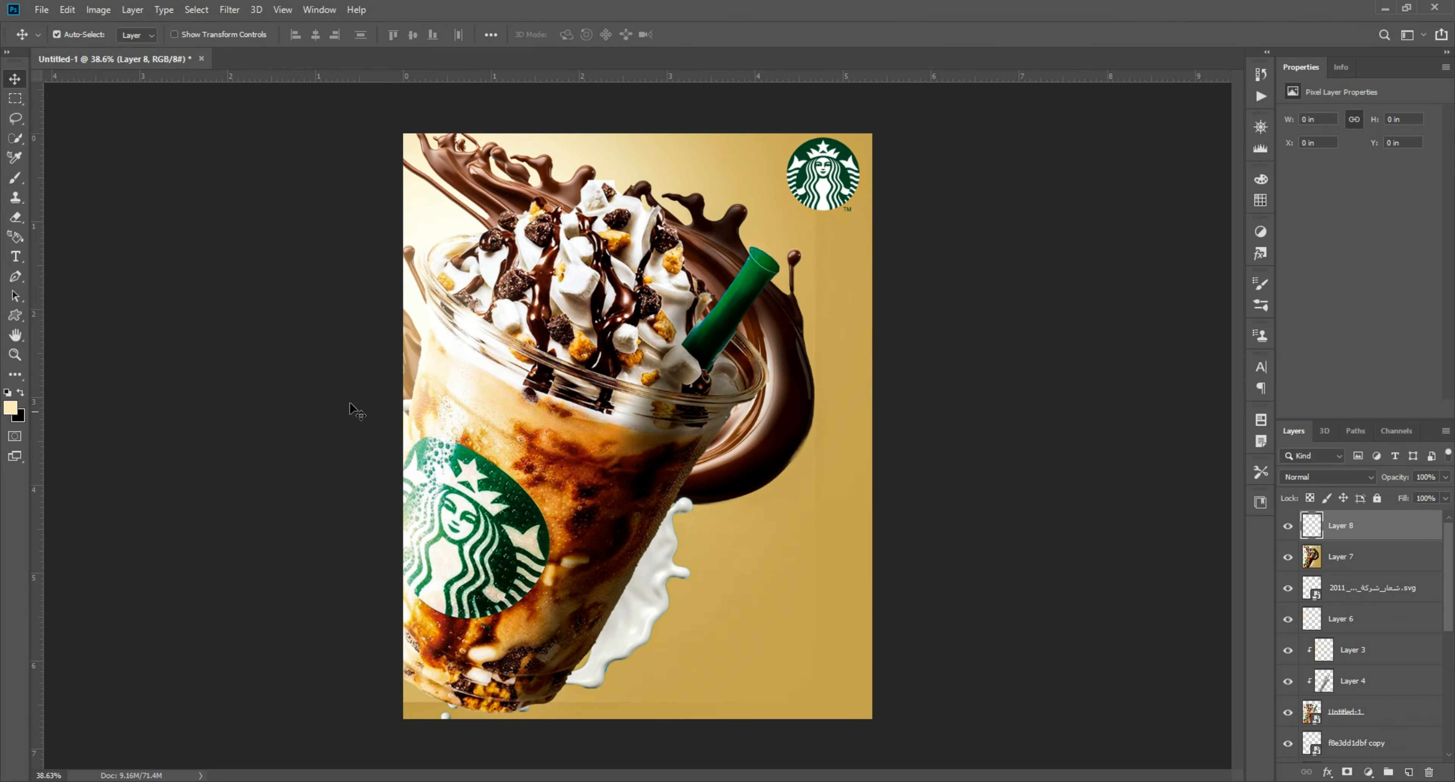
click(15, 374)
click(62, 717)
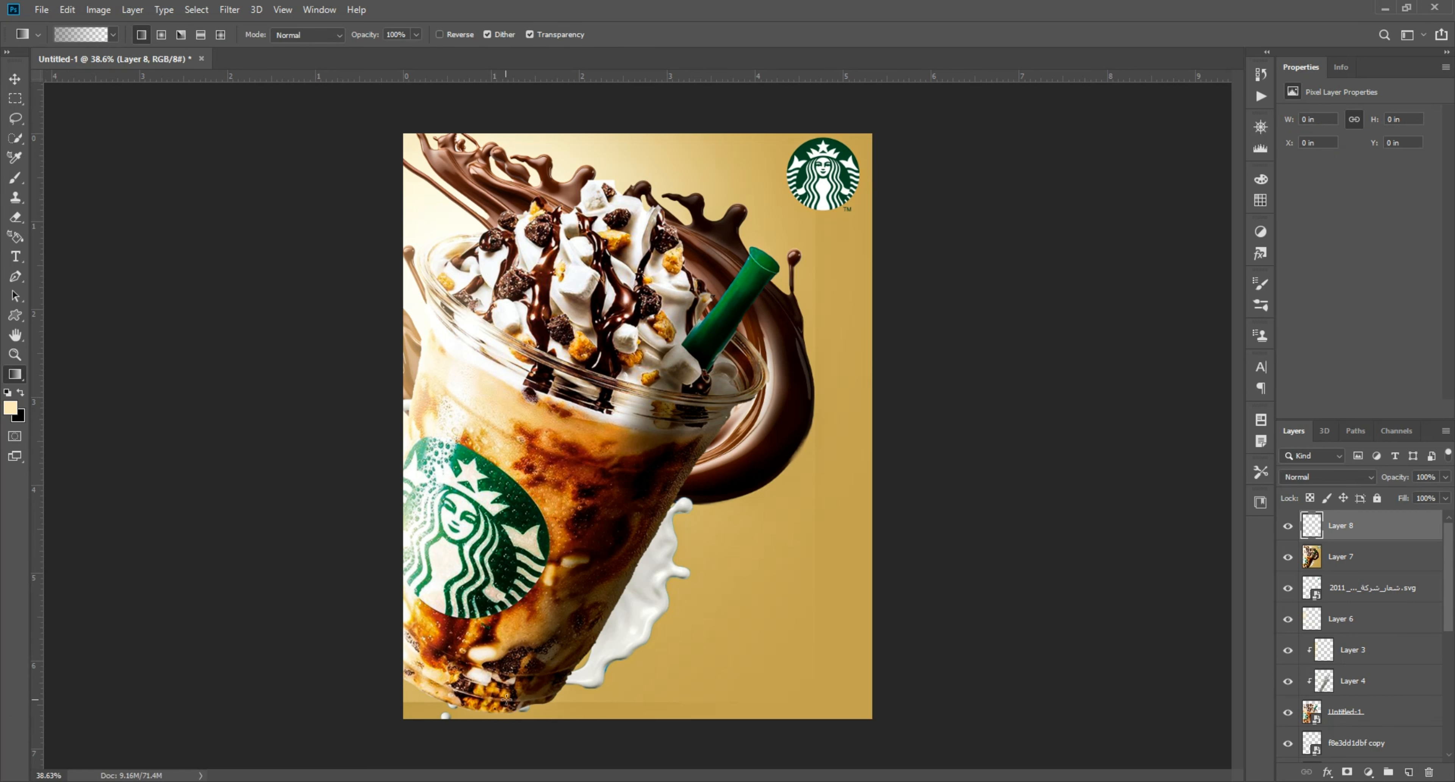
drag(918, 498, 791, 496)
drag(997, 359, 830, 367)
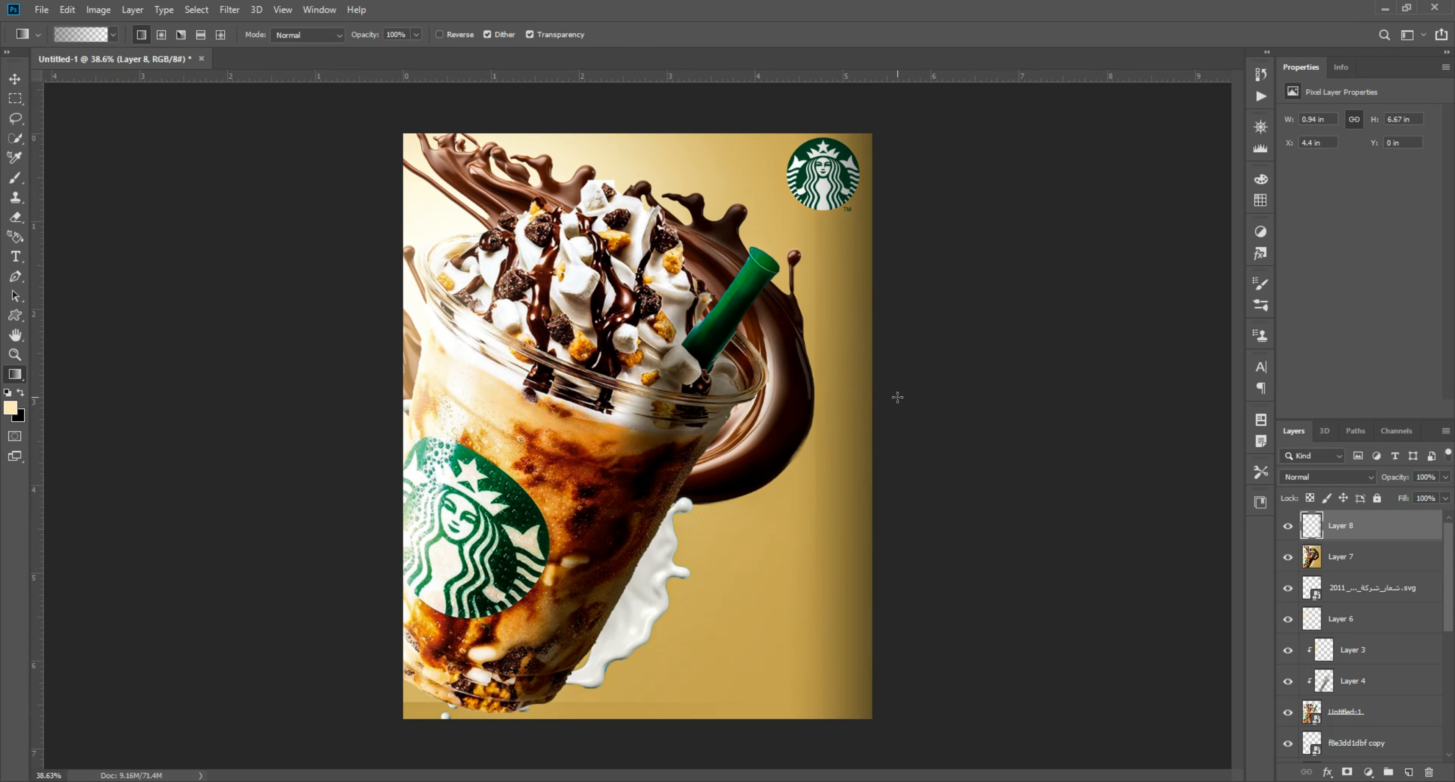
drag(898, 398, 831, 398)
drag(954, 421, 848, 423)
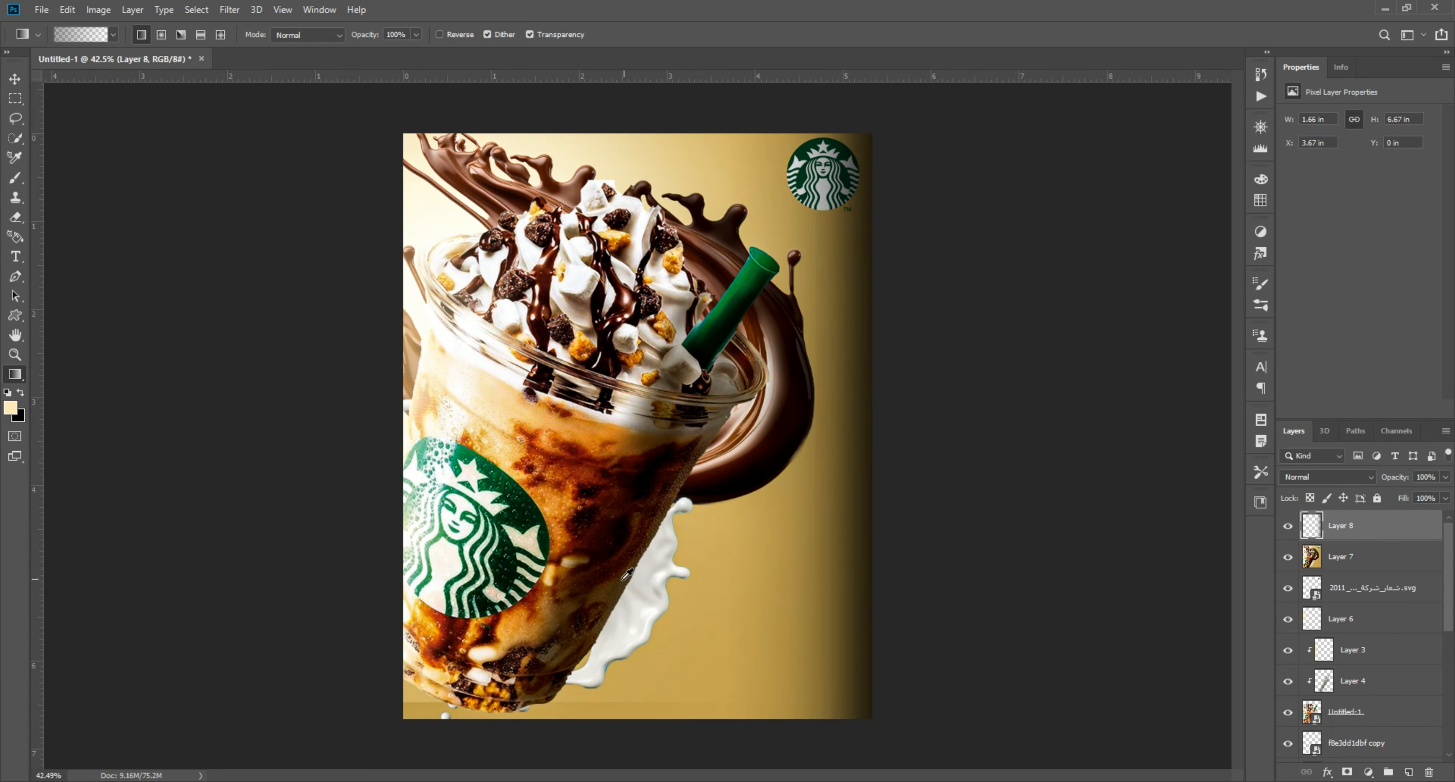
Darken the poster's bottom edge with upward black-to-transparent gradients and add one more gradient at the right edge
scroll(623, 591, up, 1)
scroll(623, 591, down, 2)
drag(620, 712, 619, 585)
drag(608, 718, 610, 613)
drag(621, 700, 625, 585)
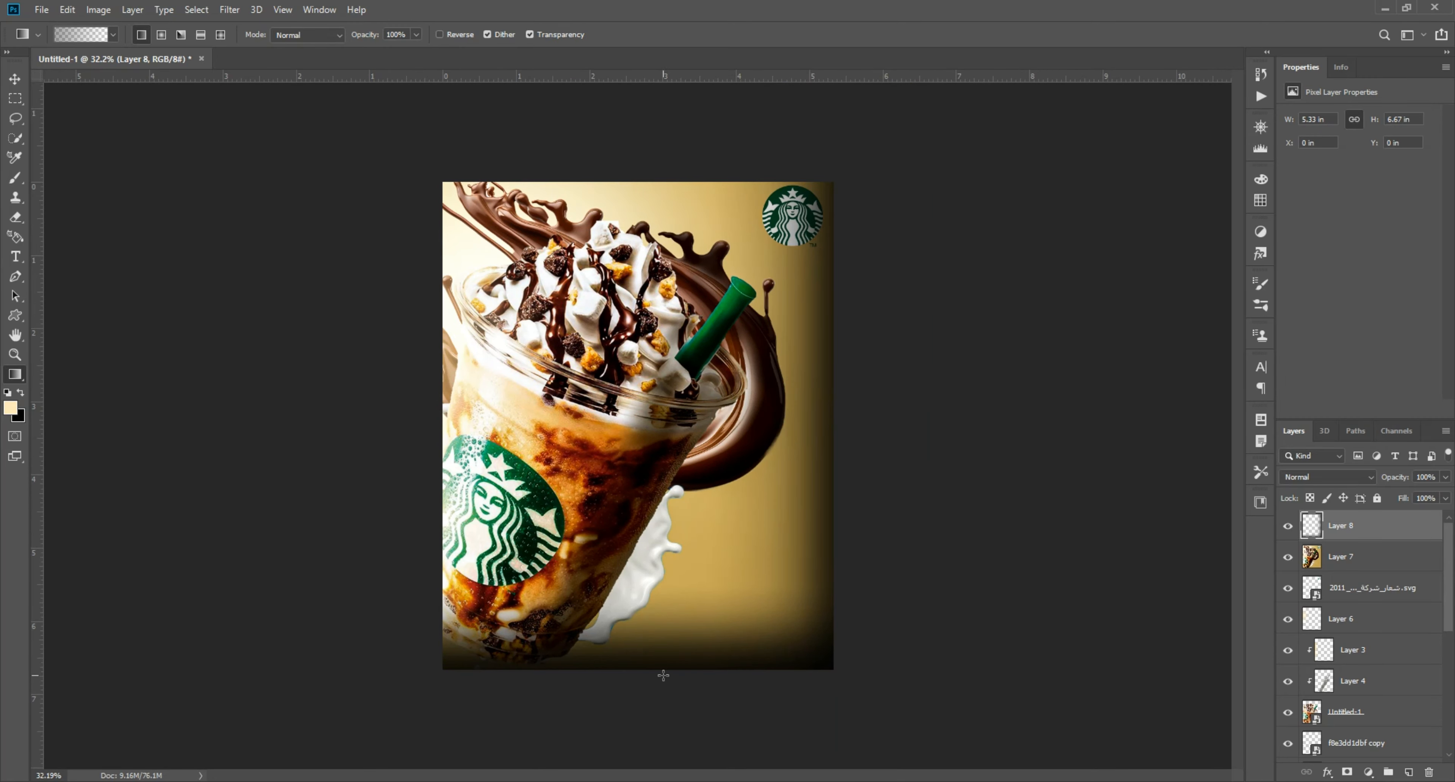
scroll(663, 676, up, 1)
drag(827, 377, 799, 382)
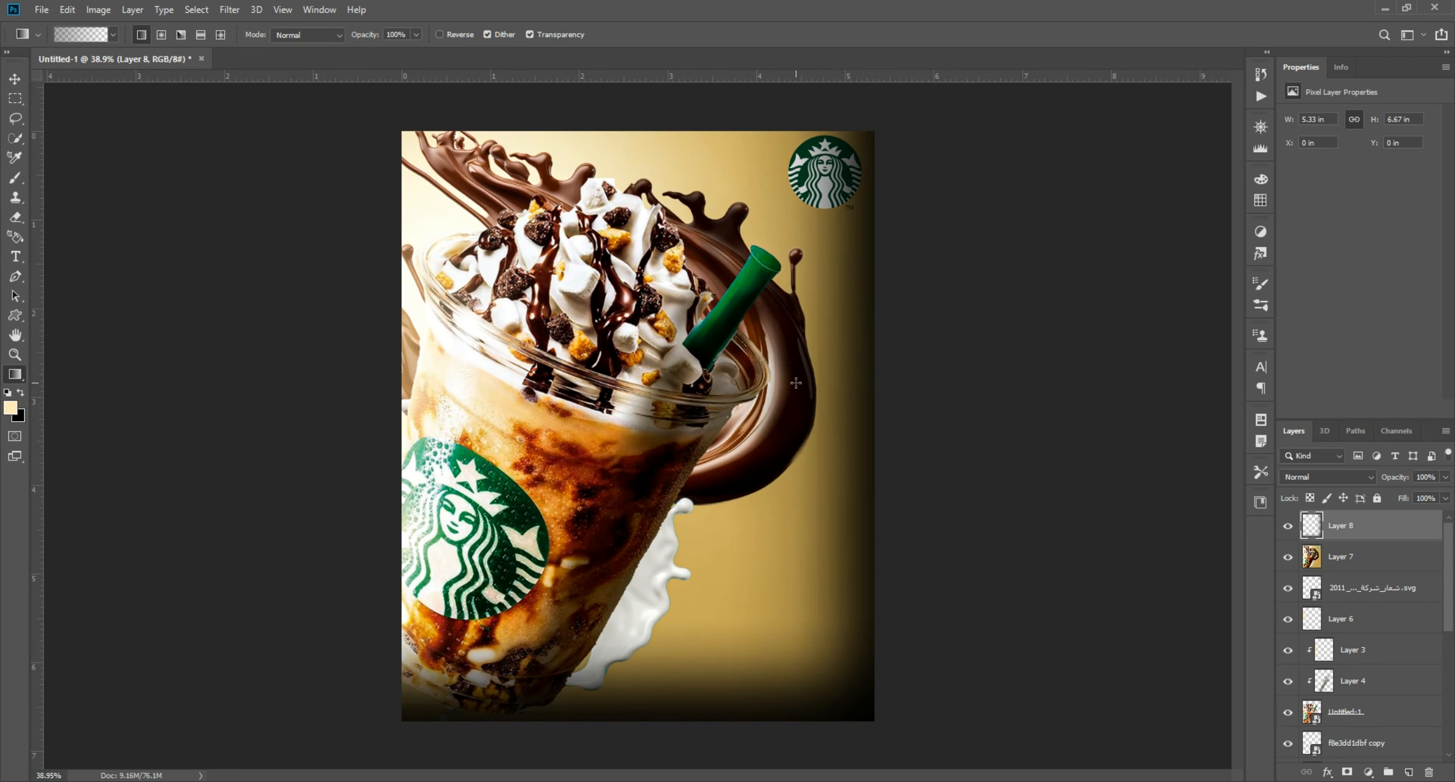
Lower the opacity of the gradient shading layer to 55%
scroll(639, 425, up, 1)
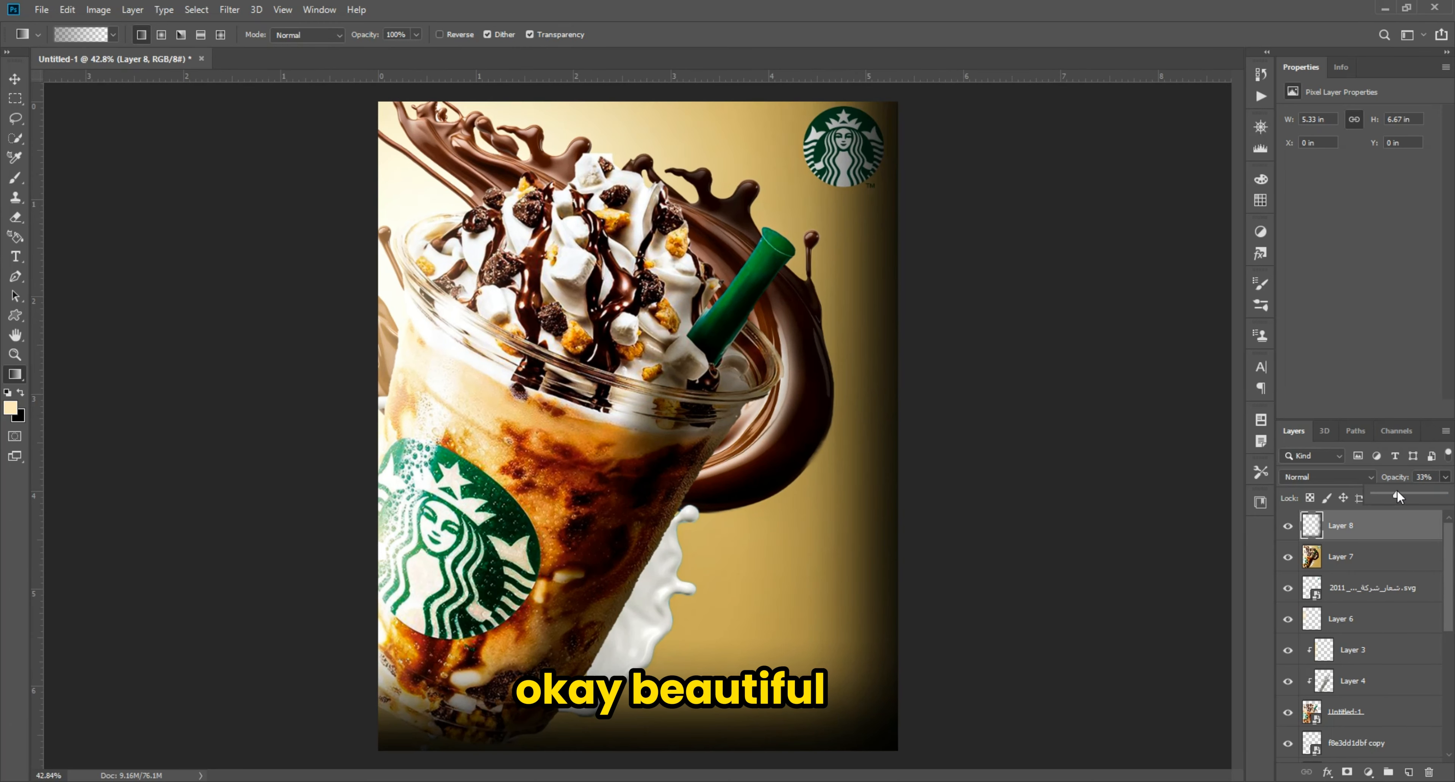
drag(1397, 496, 1418, 495)
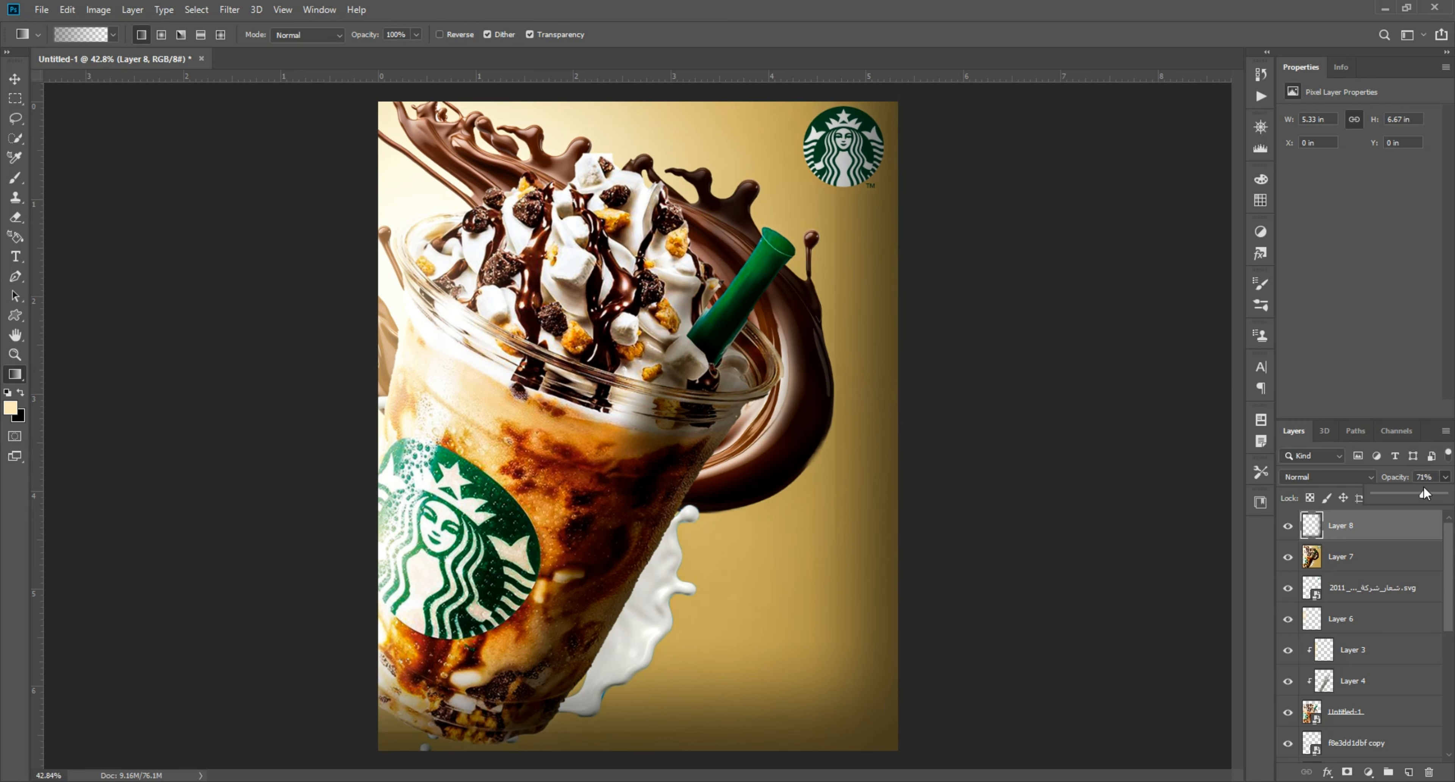
click(15, 79)
scroll(868, 162, up, 3)
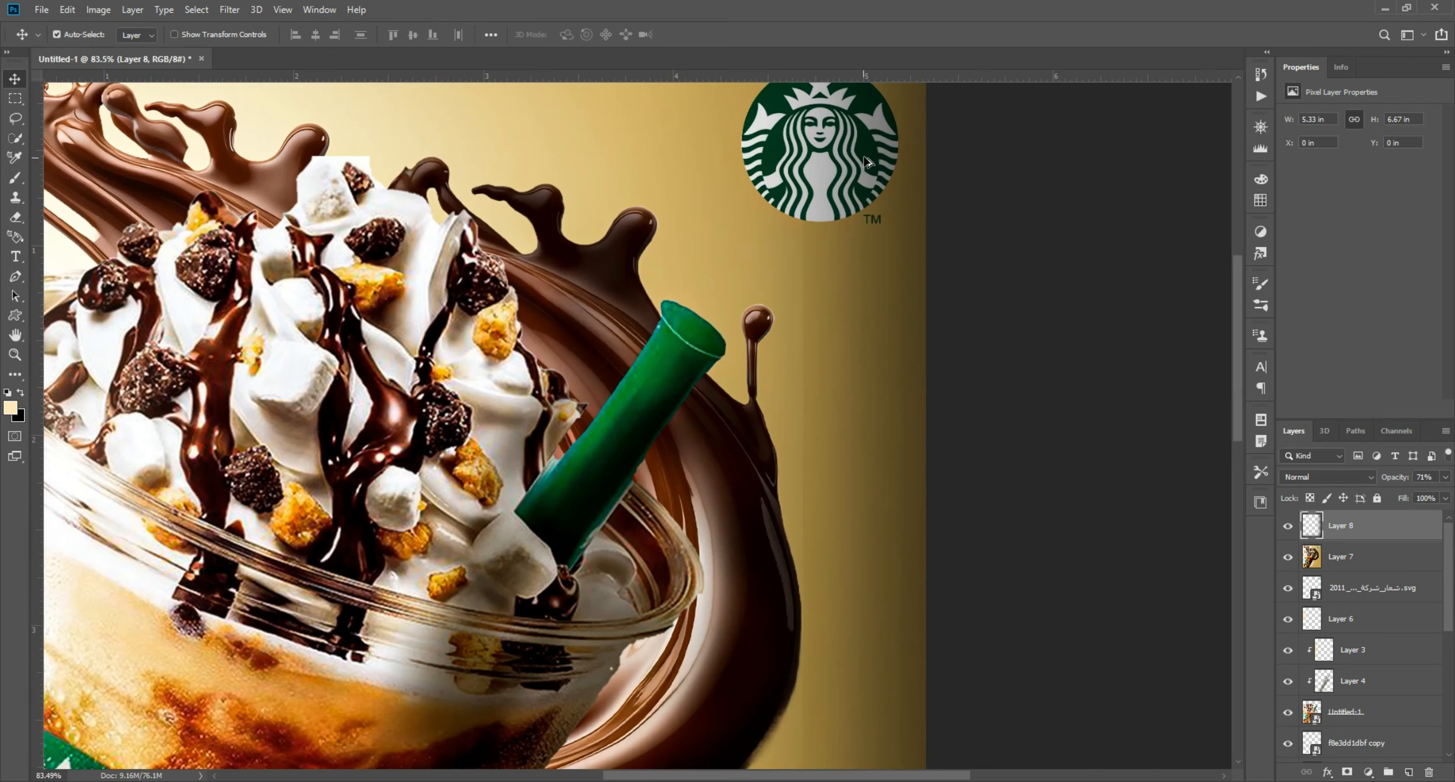
drag(1352, 528, 1413, 498)
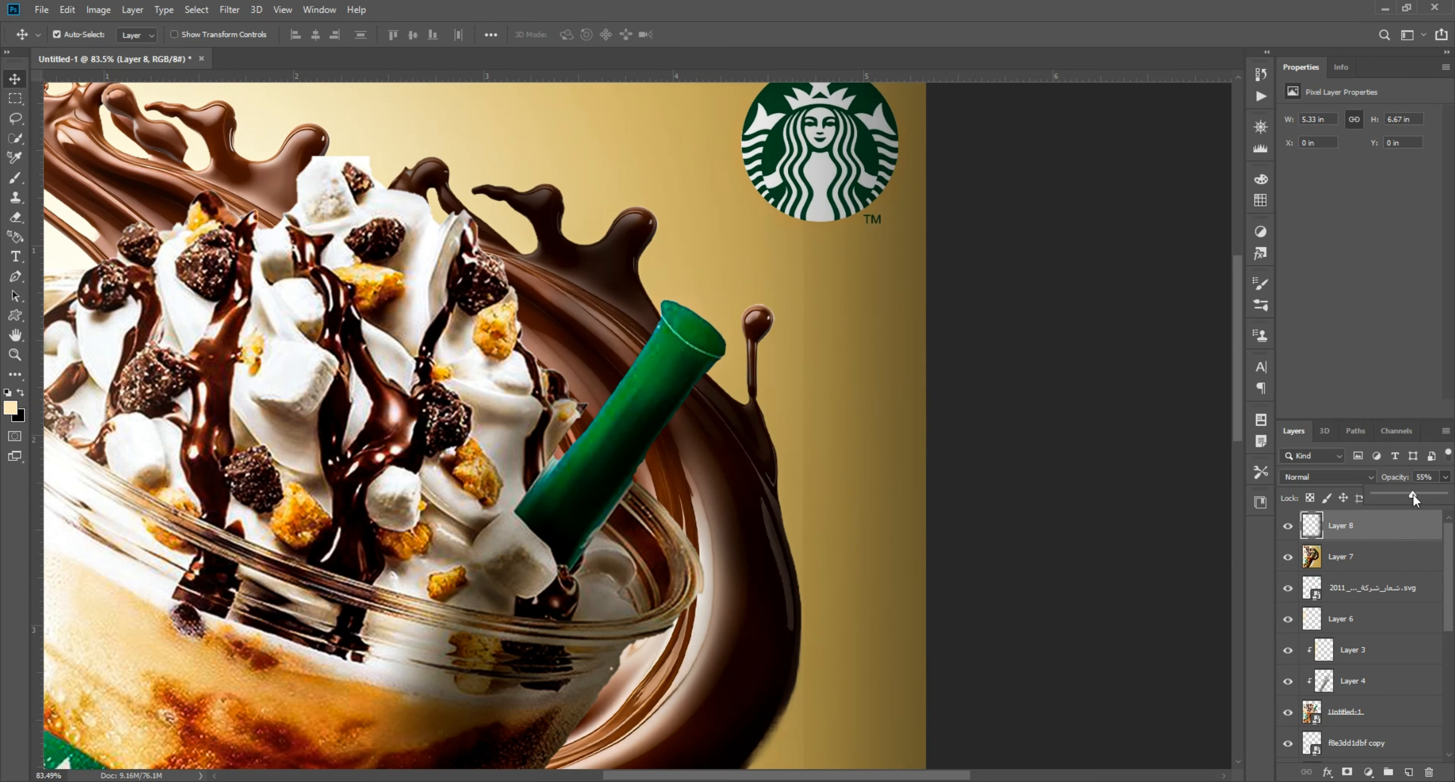
click(1090, 418)
key(ctrl+z)
Move the Starbucks logo layer above the gradient shading layer, fit the poster in view and deselect the layer
drag(1368, 593, 1348, 516)
key(ctrl+0)
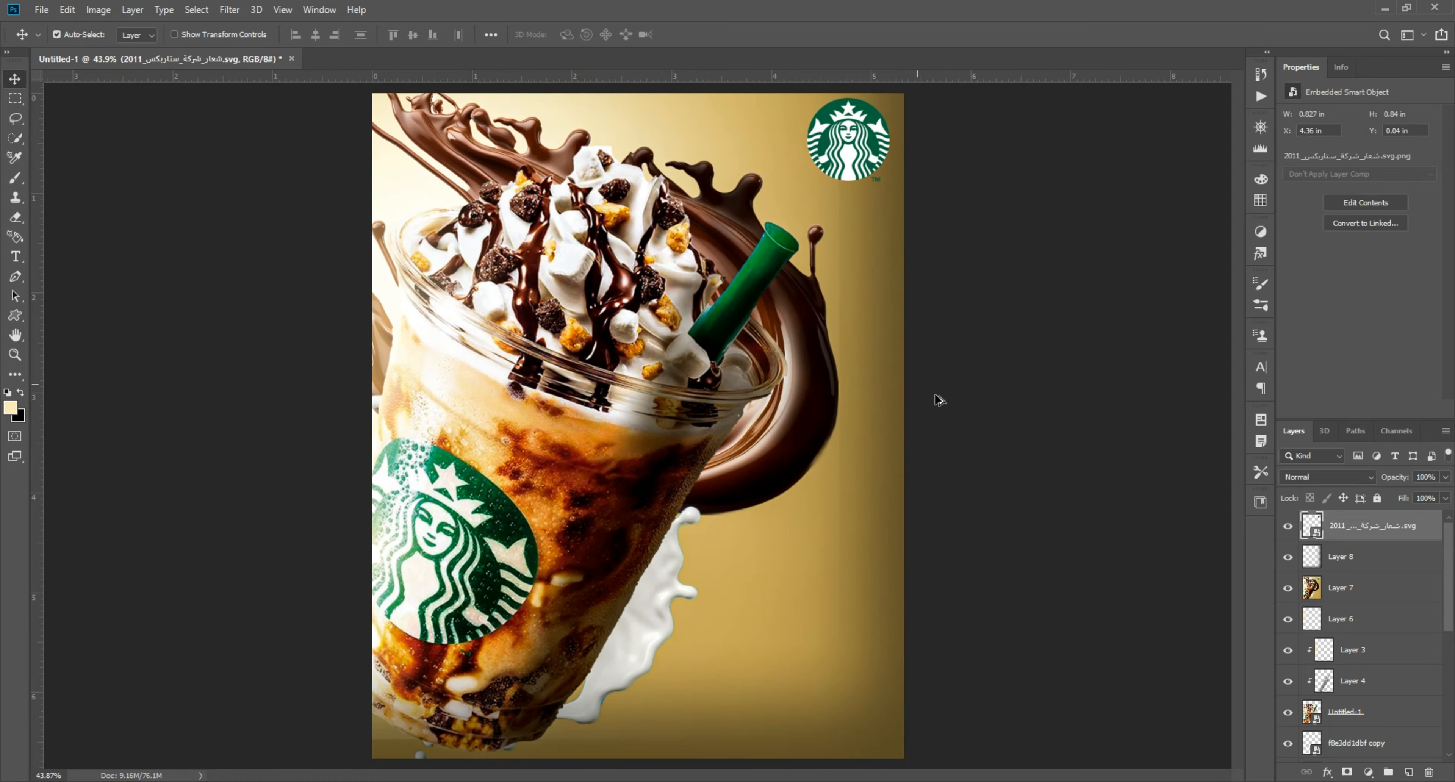
click(937, 400)
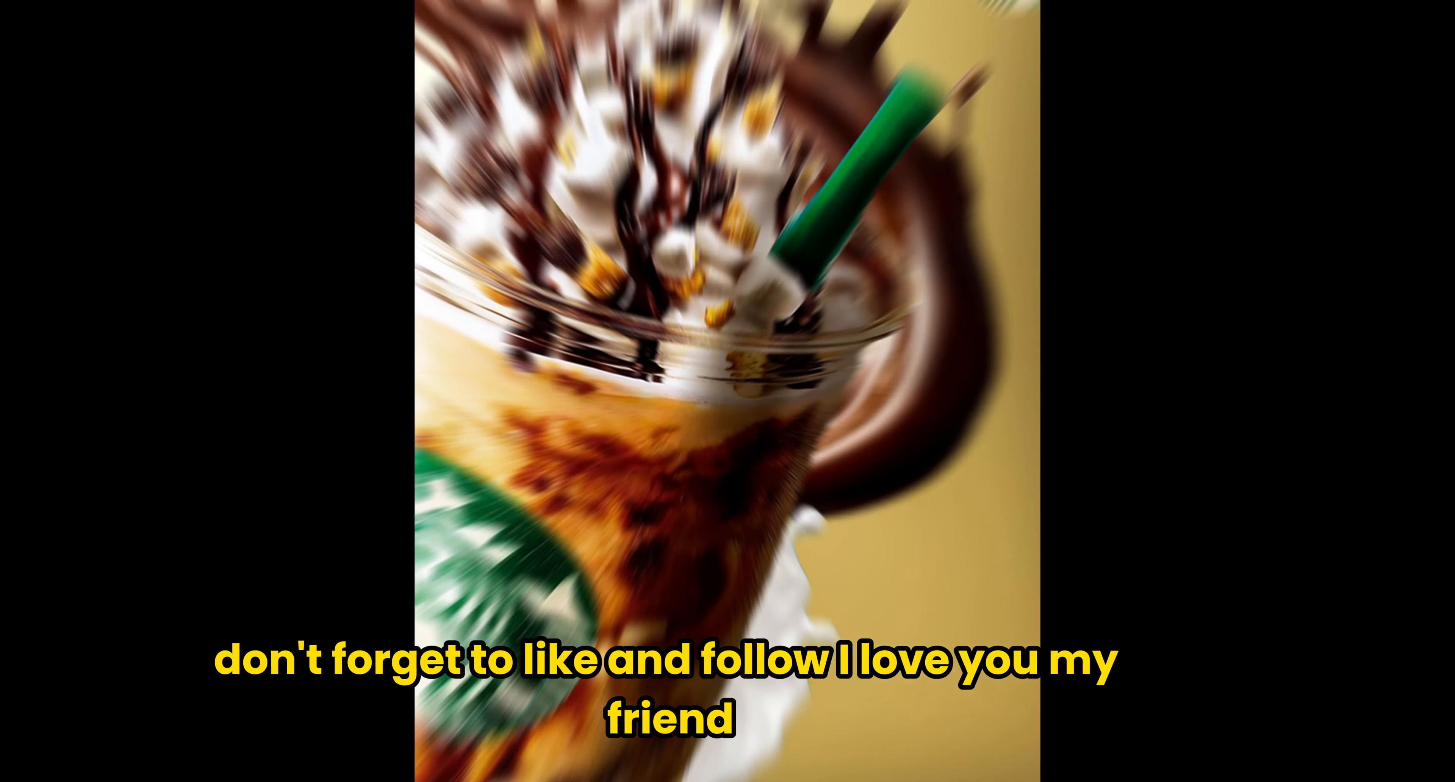